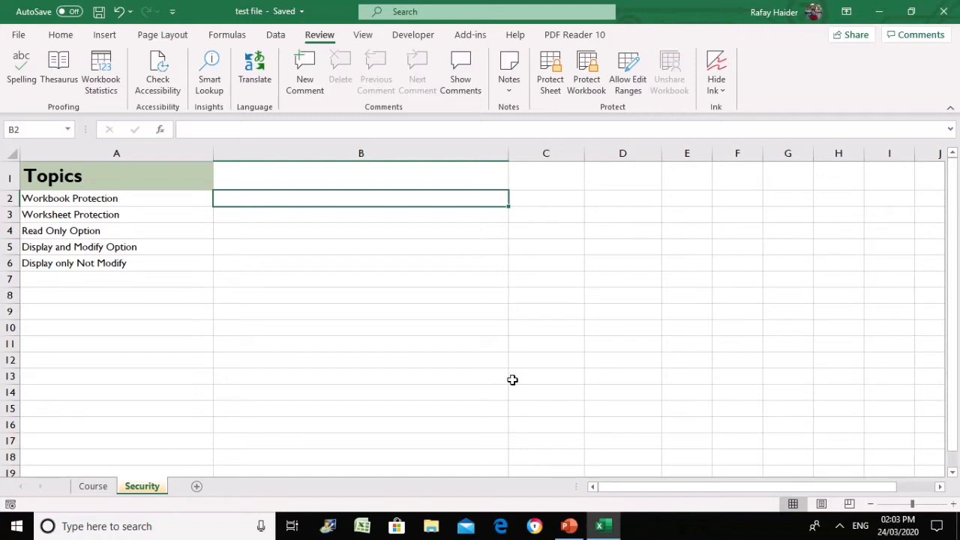
Review the Workbook Protection, Worksheet Protection and Read Only topics in A2:A6, then open the File backstage
{"action": "left_click", "coordinate": [114, 200]}
{"action": "left_click", "coordinate": [137, 215]}
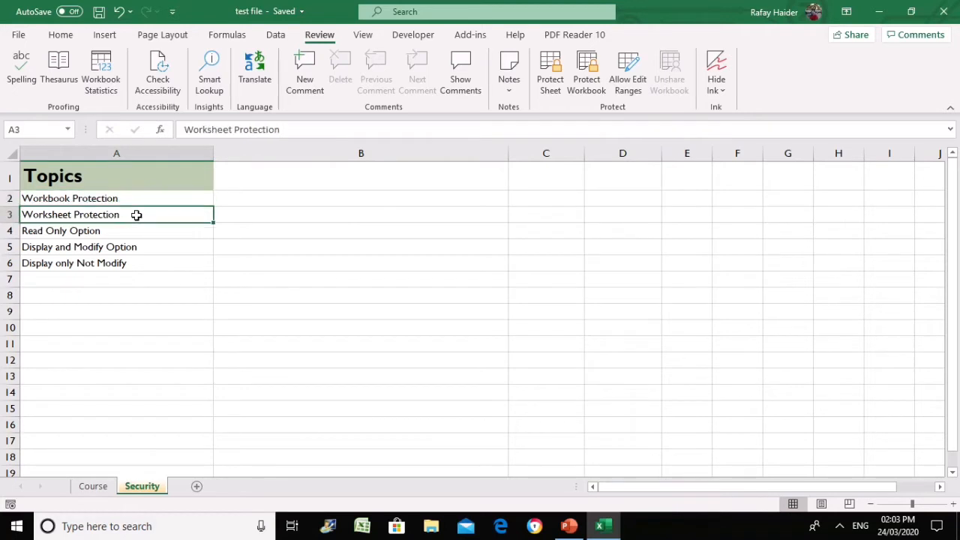
{"action": "left_click", "coordinate": [131, 232]}
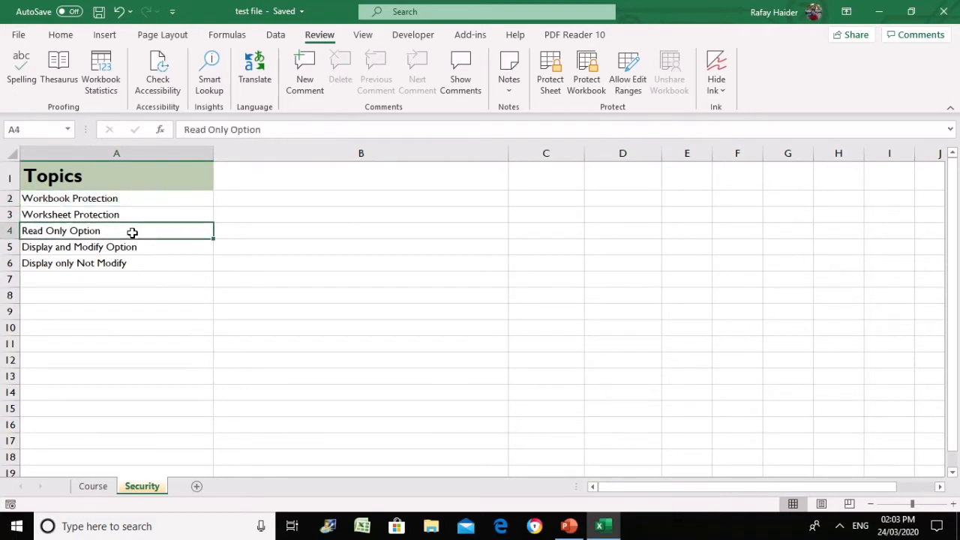
{"action": "left_click_drag", "start_coordinate": [131, 232], "coordinate": [133, 266]}
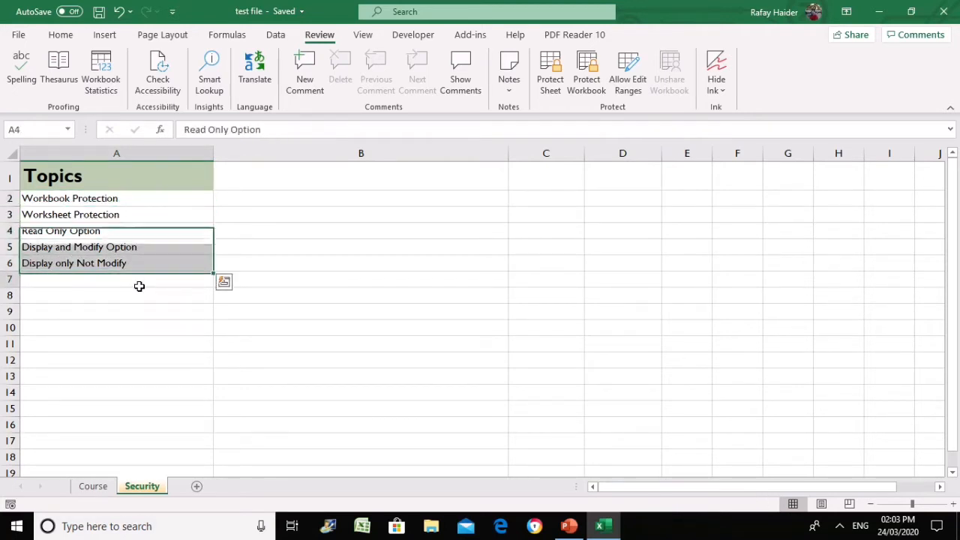
{"action": "left_click", "coordinate": [139, 284]}
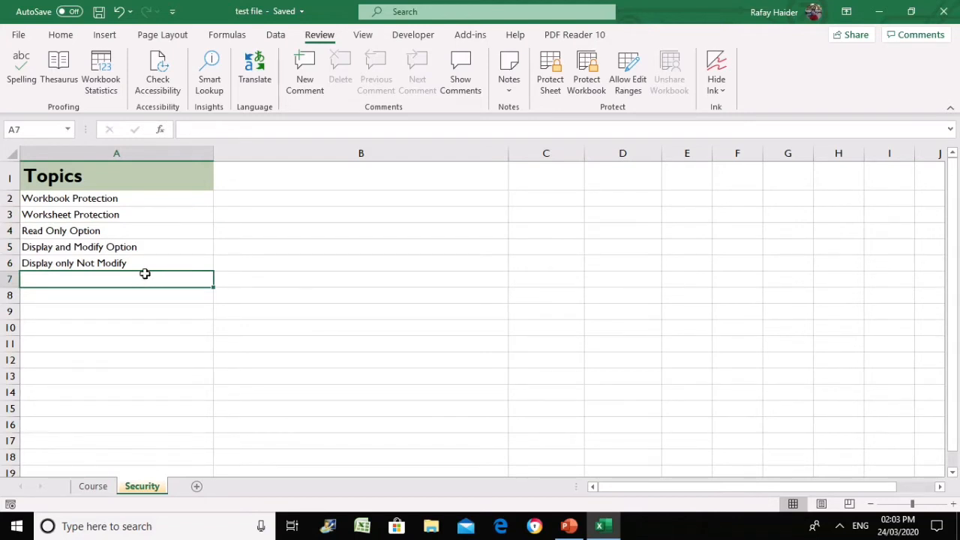
{"action": "left_click", "coordinate": [270, 199]}
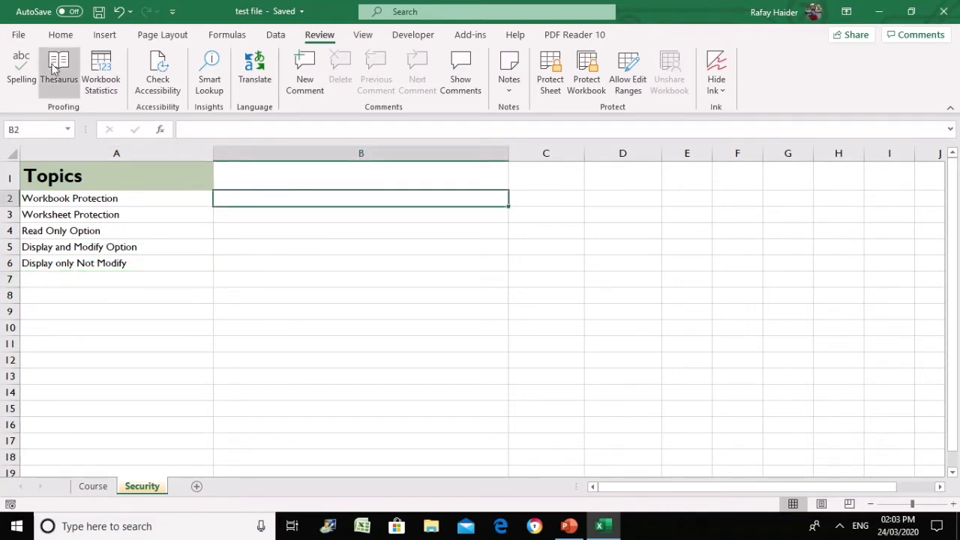
{"action": "left_click", "coordinate": [18, 34]}
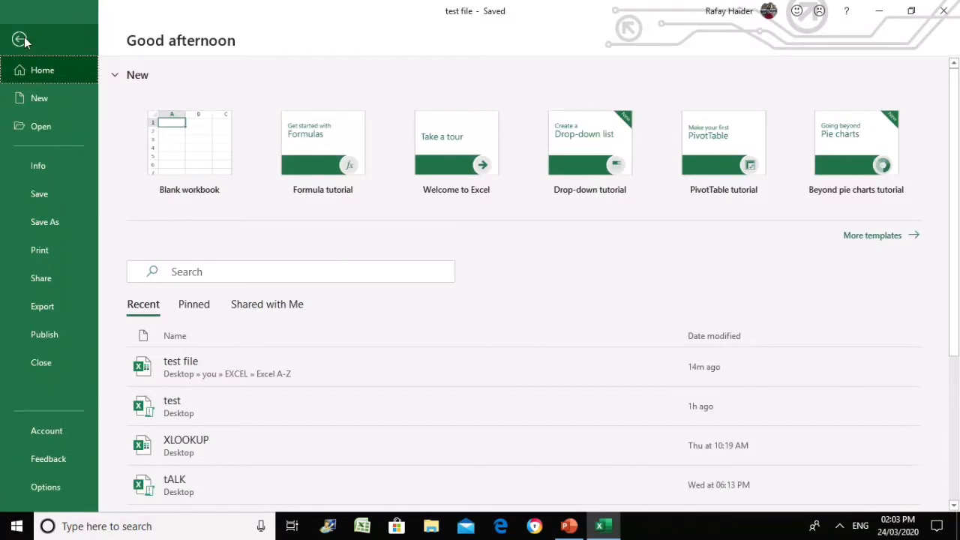
Return from Backstage to the Security sheet and open Protect Workbook's structure settings
{"action": "left_click", "coordinate": [20, 40]}
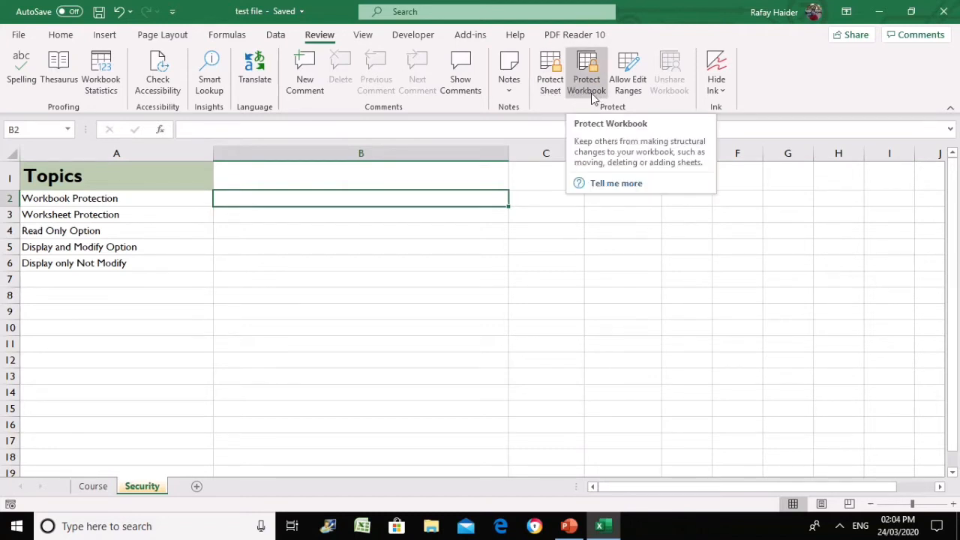
{"action": "left_click", "coordinate": [361, 289]}
{"action": "left_click", "coordinate": [310, 193]}
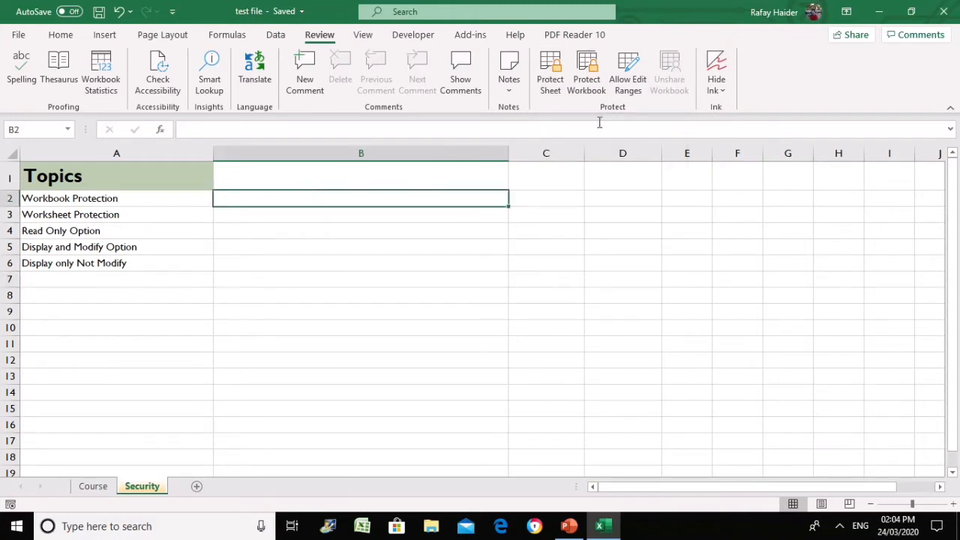
{"action": "left_click", "coordinate": [597, 75]}
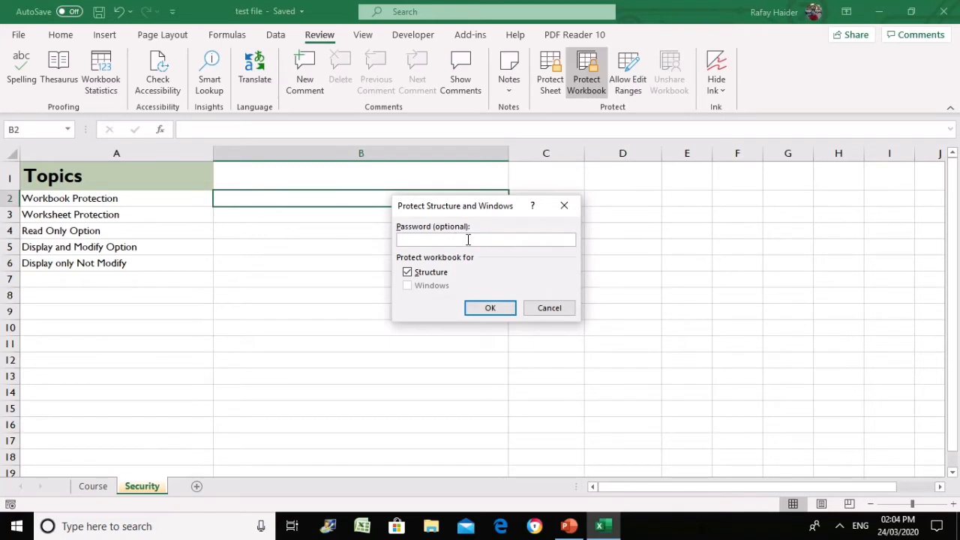
Protect the workbook structure with a password, entering it and then confirming it
{"action": "type", "text": "1234"}
{"action": "left_click", "coordinate": [484, 308]}
{"action": "type", "text": "12"}
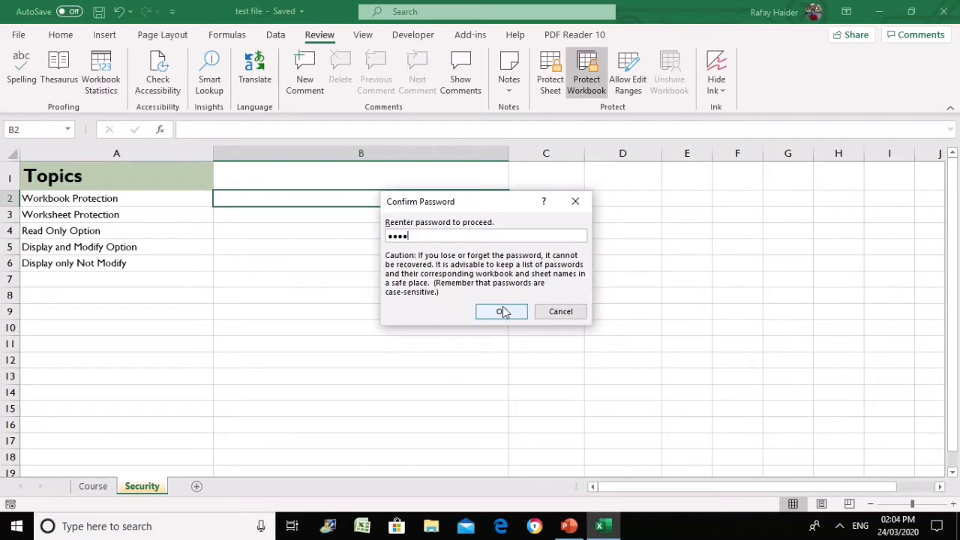
{"action": "left_click", "coordinate": [501, 310]}
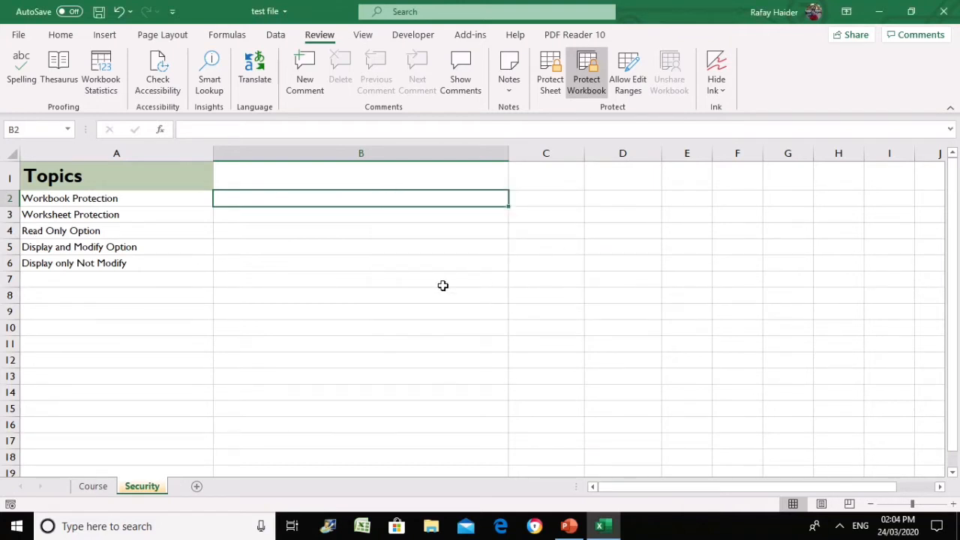
Check that the Security tab's sheet actions are now greyed out
{"action": "left_click", "coordinate": [408, 293]}
{"action": "left_click", "coordinate": [354, 211]}
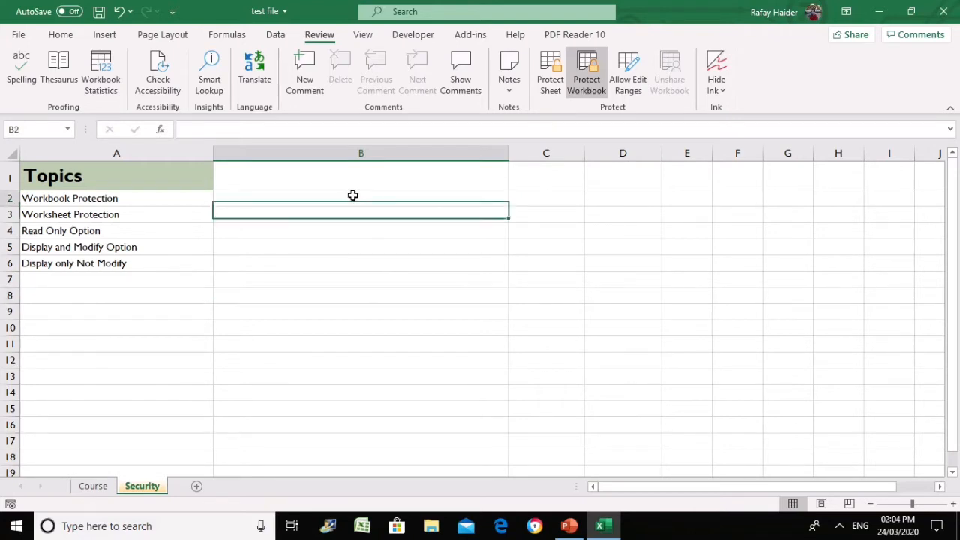
{"action": "left_click", "coordinate": [345, 264]}
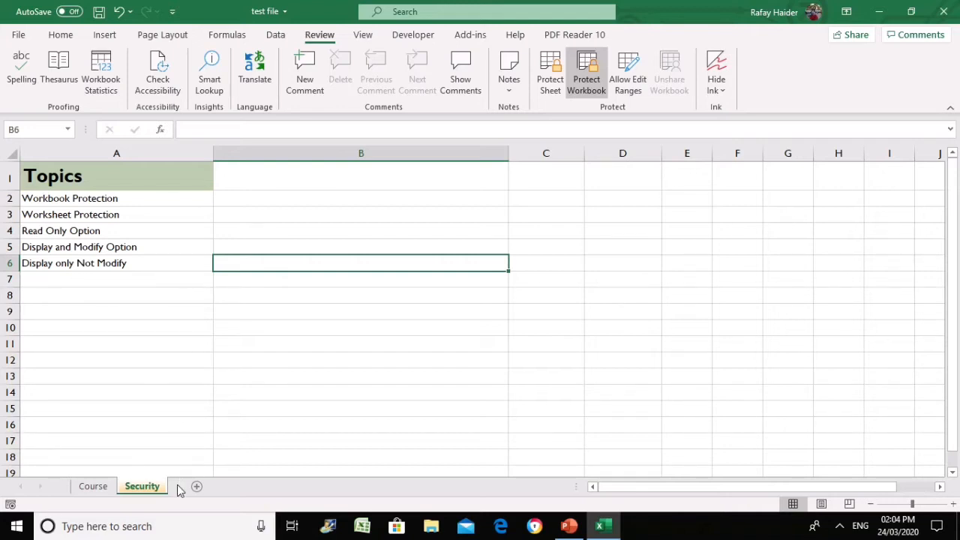
{"action": "right_click", "coordinate": [151, 487]}
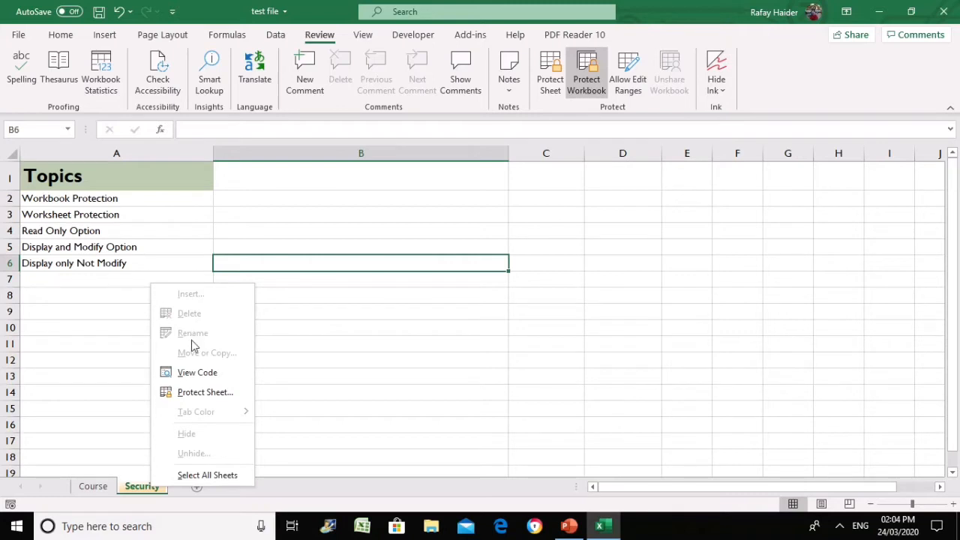
Unprotect the workbook with its password and confirm sheet actions are available again
{"action": "key", "text": "Escape"}
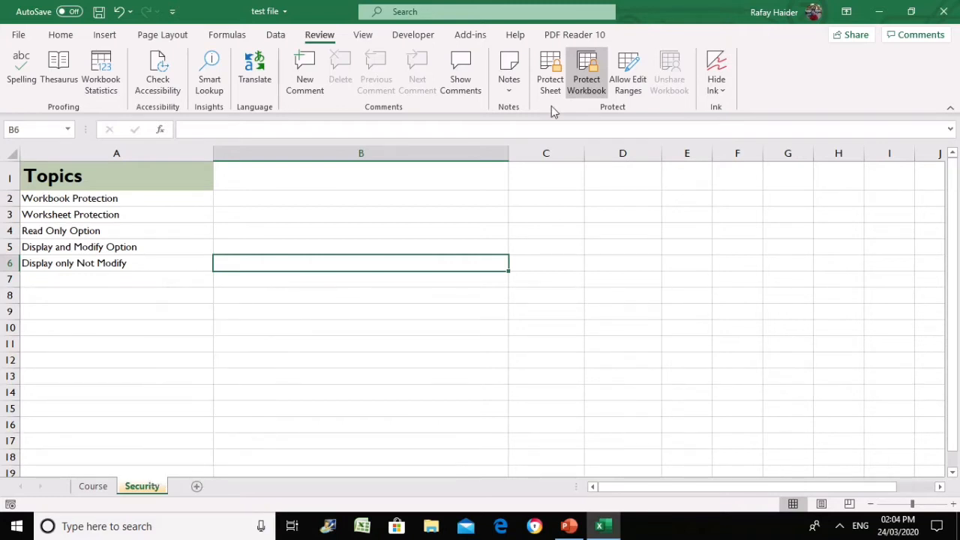
{"action": "left_click", "coordinate": [587, 75]}
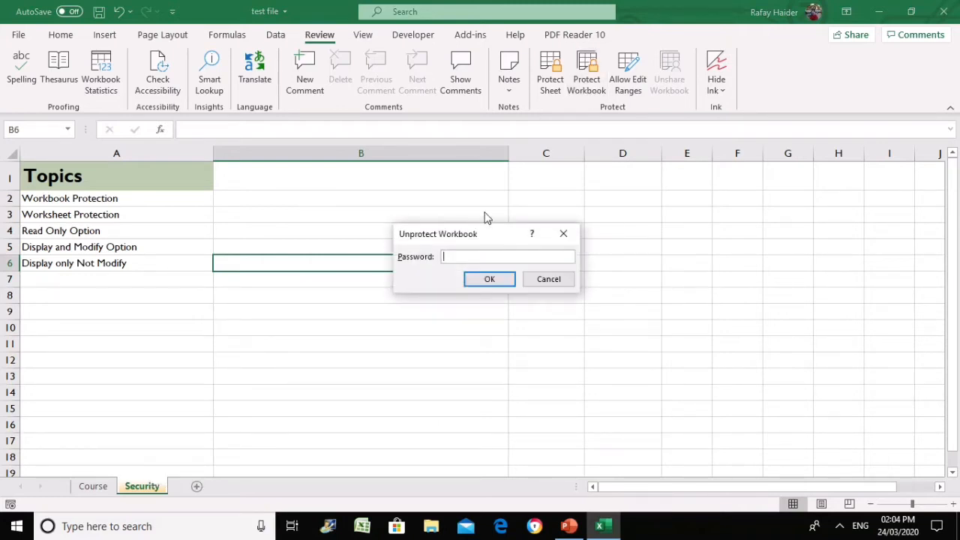
{"action": "type", "text": "1"}
{"action": "key", "text": "Return"}
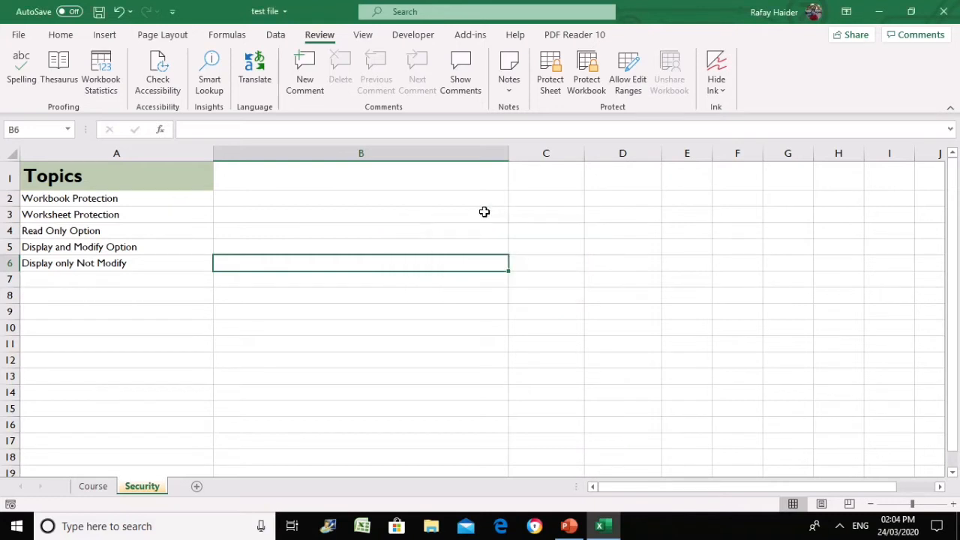
{"action": "right_click", "coordinate": [158, 492]}
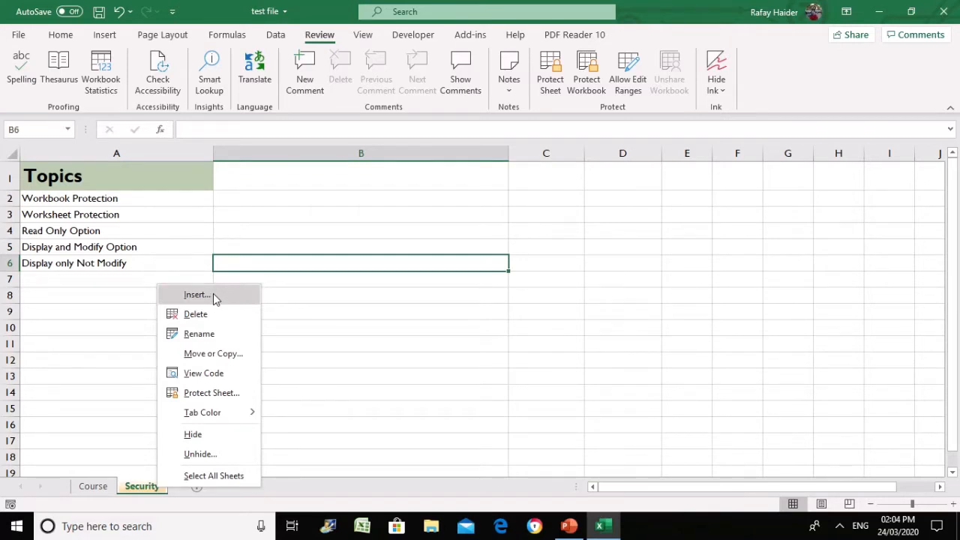
{"action": "left_click", "coordinate": [445, 373]}
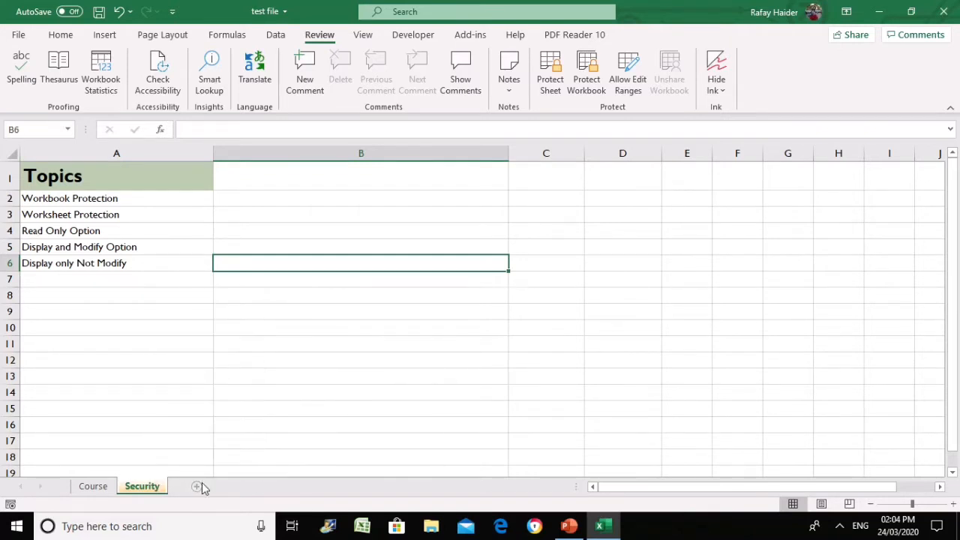
Add three new sheets: Sheet4, Sheet5 and Sheet6
{"action": "left_click", "coordinate": [201, 486]}
{"action": "left_click", "coordinate": [239, 488]}
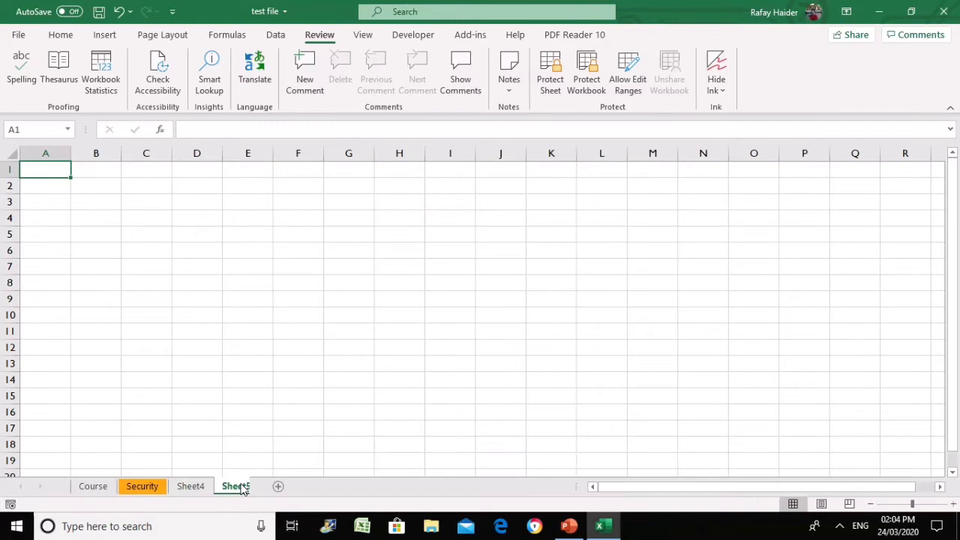
{"action": "left_click", "coordinate": [288, 487]}
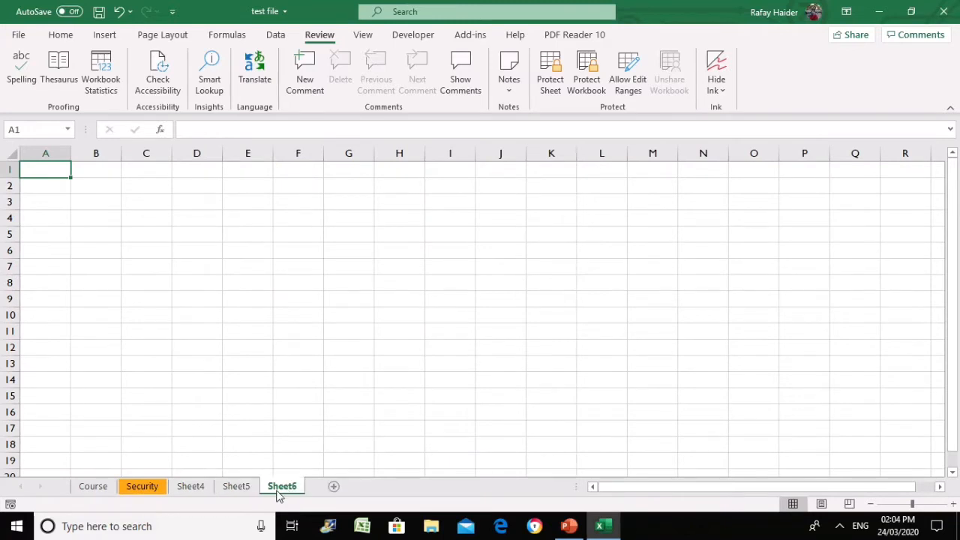
{"action": "left_click", "coordinate": [186, 488]}
{"action": "left_click", "coordinate": [228, 269]}
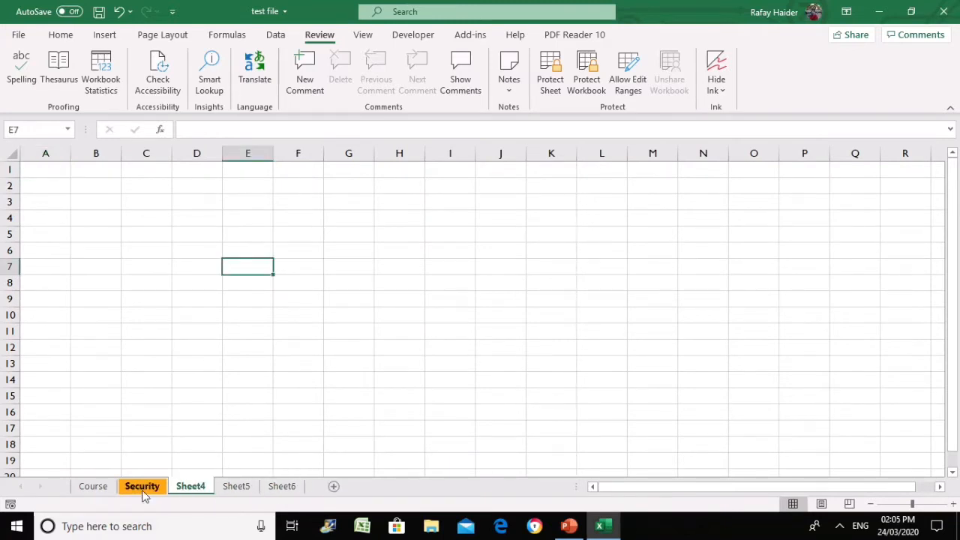
{"action": "left_click", "coordinate": [144, 487]}
Hide Sheet4, Sheet5 and Sheet6 through each tab's Hide option
{"action": "right_click", "coordinate": [182, 488]}
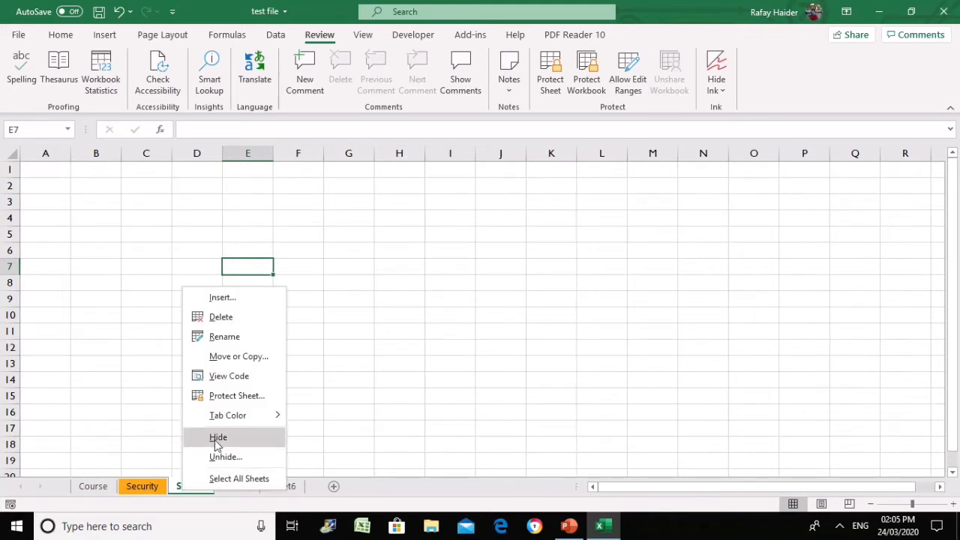
{"action": "left_click", "coordinate": [217, 437]}
{"action": "right_click", "coordinate": [192, 486]}
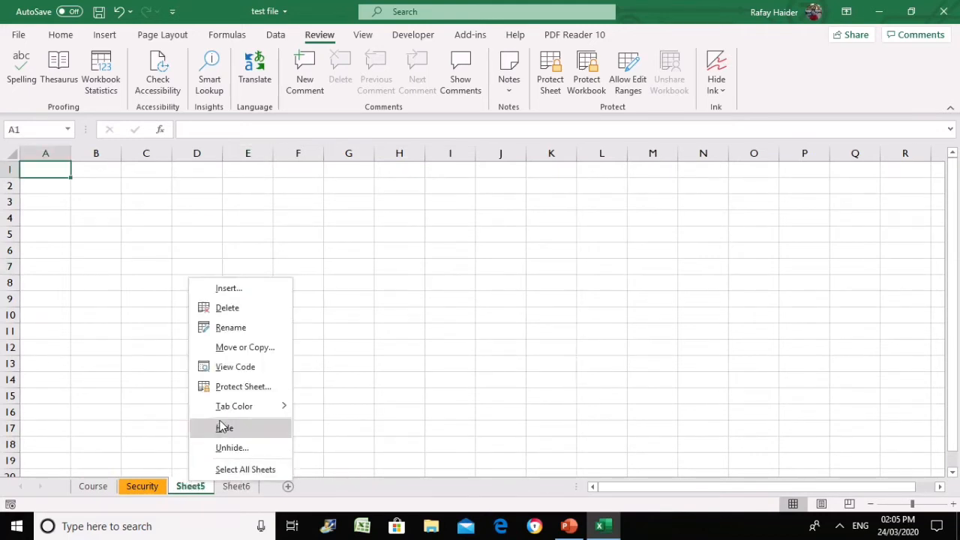
{"action": "left_click", "coordinate": [223, 427]}
{"action": "right_click", "coordinate": [191, 486]}
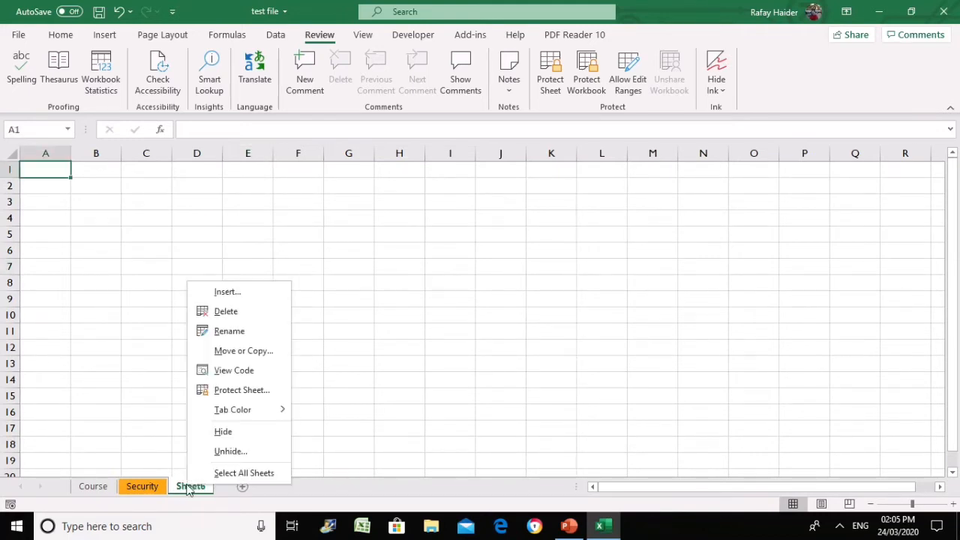
{"action": "left_click", "coordinate": [224, 431]}
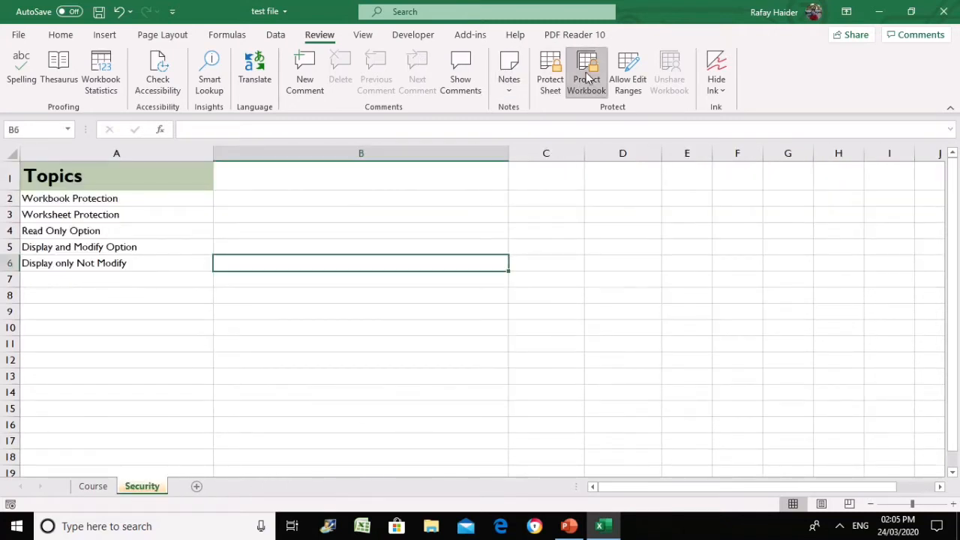
Re-protect the workbook structure with a password, entering it twice
{"action": "left_click", "coordinate": [588, 78]}
{"action": "type", "text": "123"}
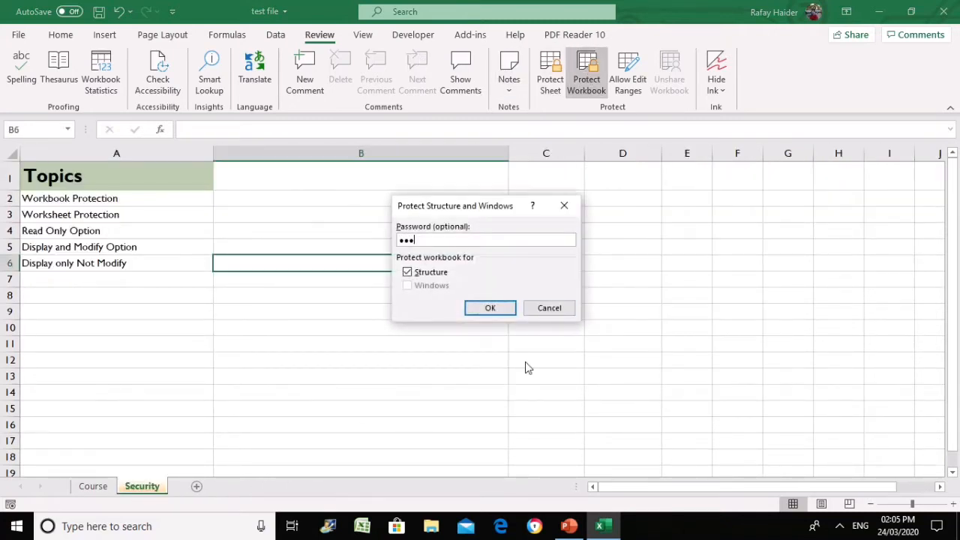
{"action": "type", "text": "4"}
{"action": "key", "text": "Return"}
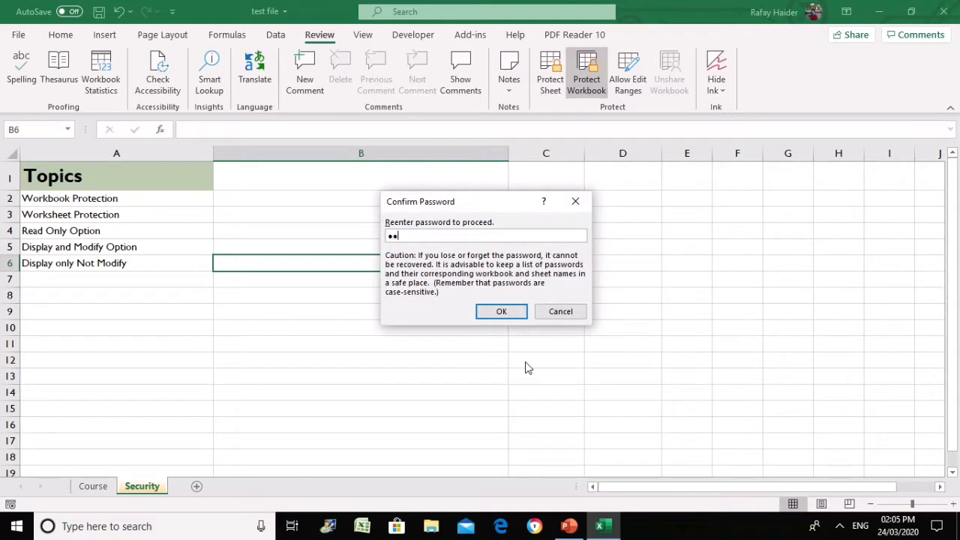
{"action": "type", "text": "1234"}
{"action": "key", "text": "Return"}
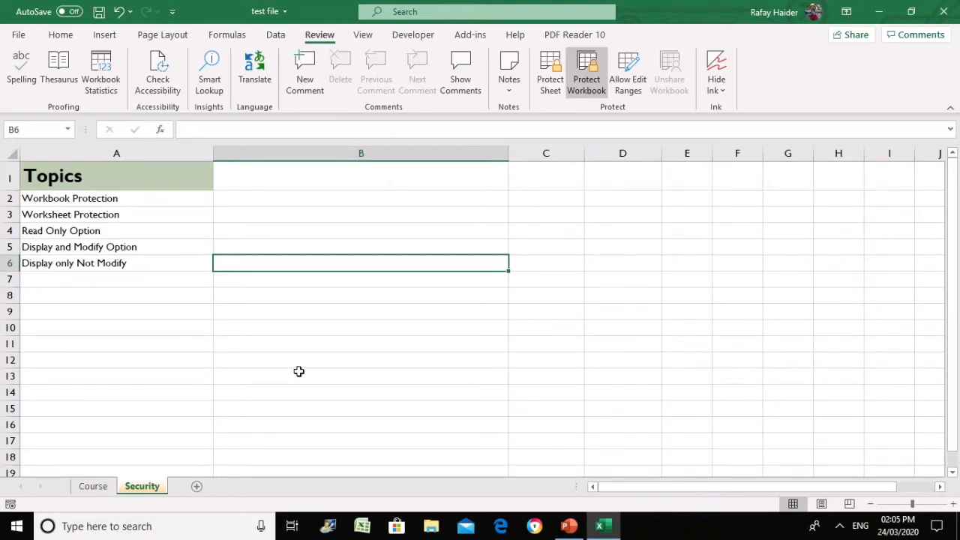
Confirm on the Security tab's sheet menu that sheet actions are locked again
{"action": "right_click", "coordinate": [234, 376]}
{"action": "right_click", "coordinate": [147, 487]}
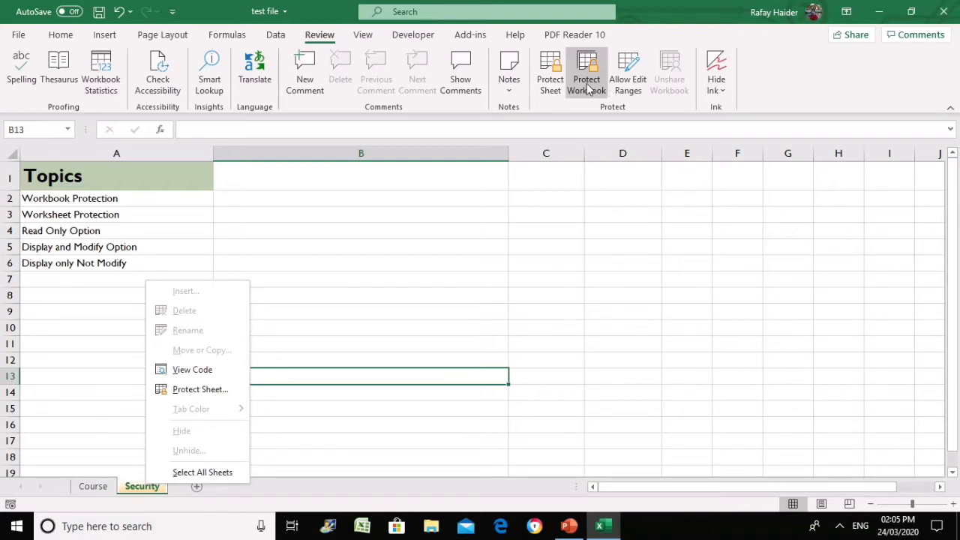
{"action": "left_click", "coordinate": [413, 234]}
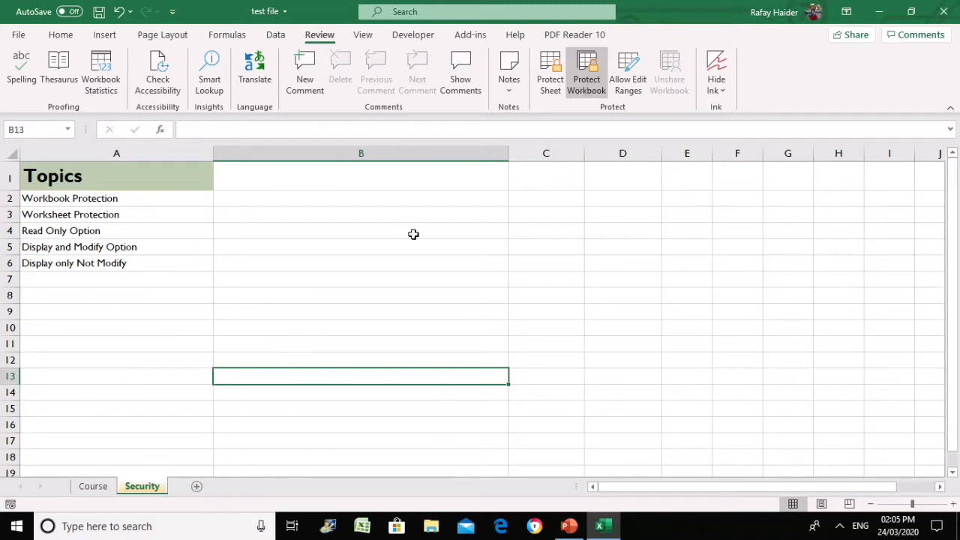
{"action": "left_click", "coordinate": [325, 282]}
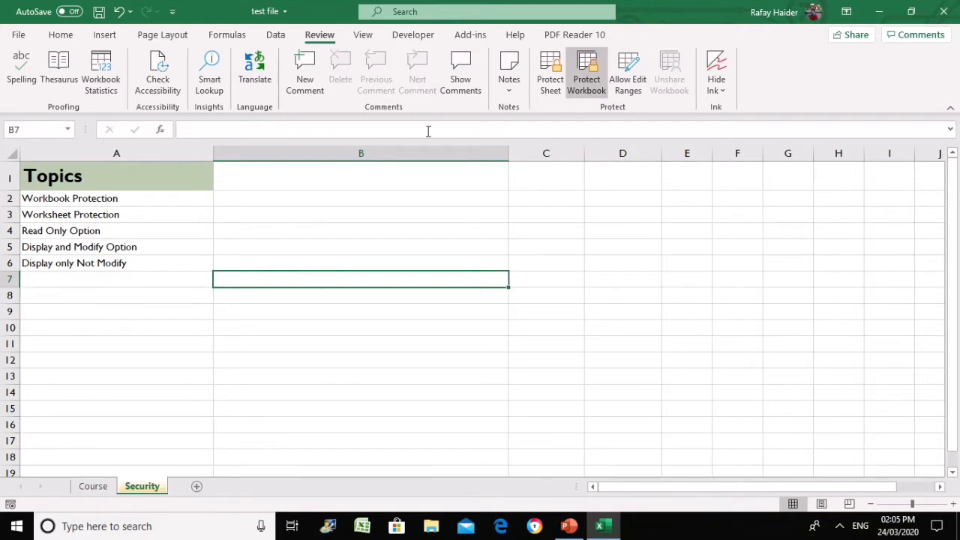
Unprotect the workbook and unhide Sheet5
{"action": "left_click", "coordinate": [589, 75]}
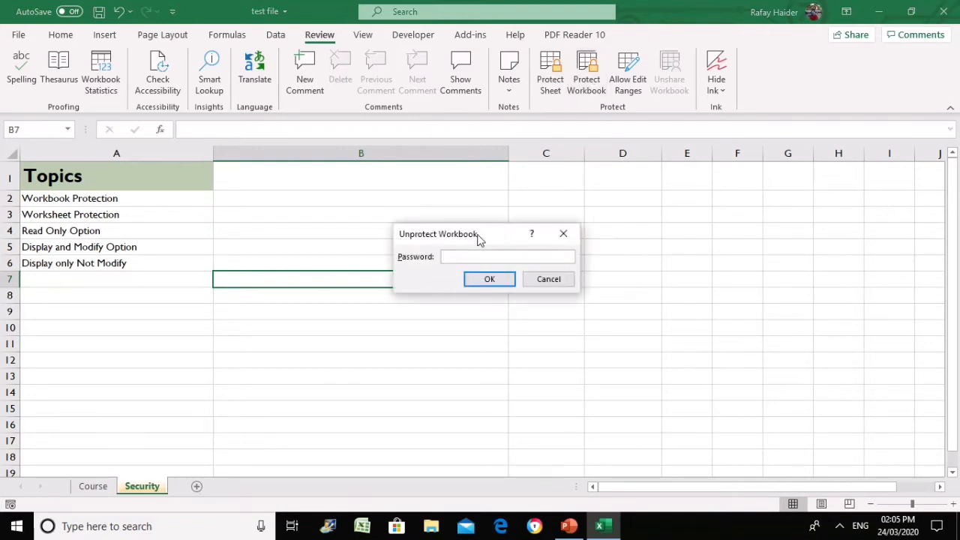
{"action": "key", "text": "Return"}
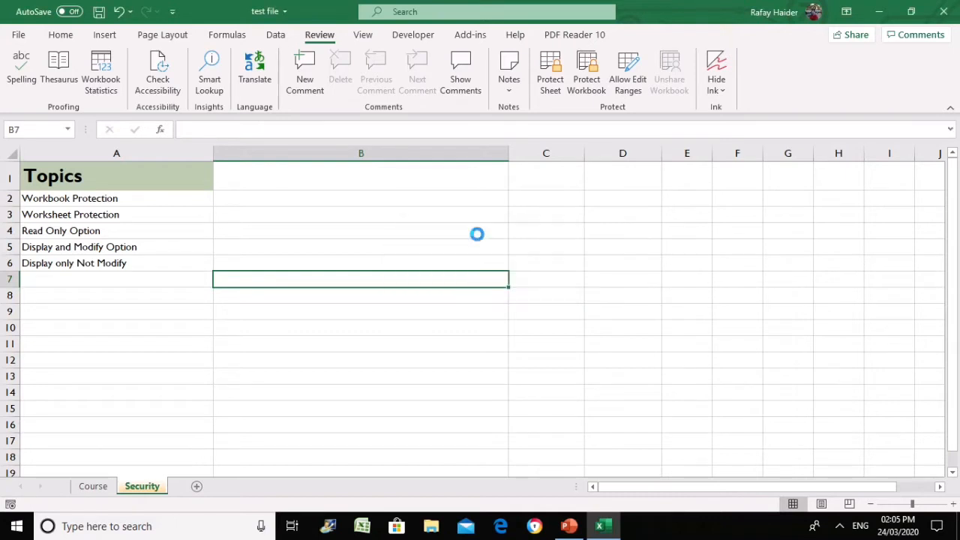
{"action": "right_click", "coordinate": [150, 488]}
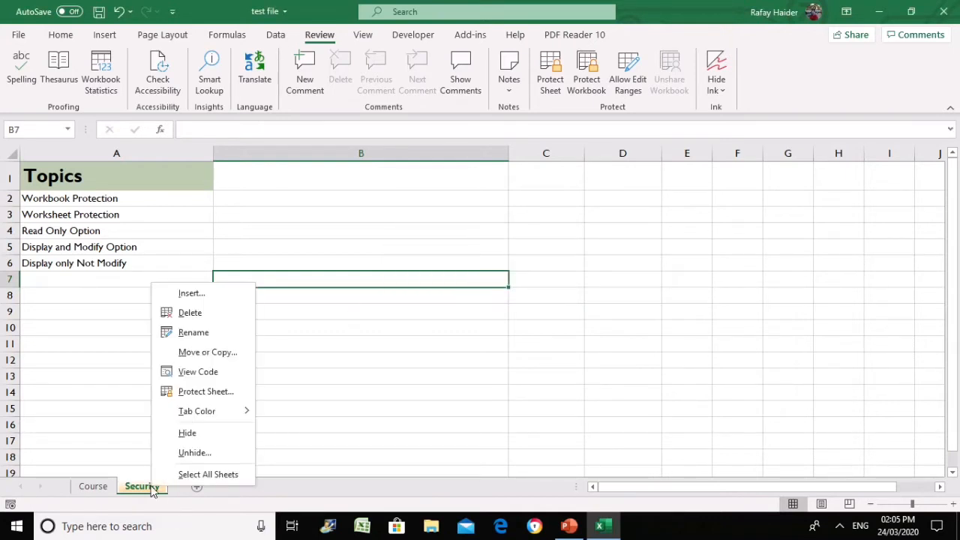
{"action": "left_click", "coordinate": [190, 453]}
{"action": "left_click", "coordinate": [113, 435]}
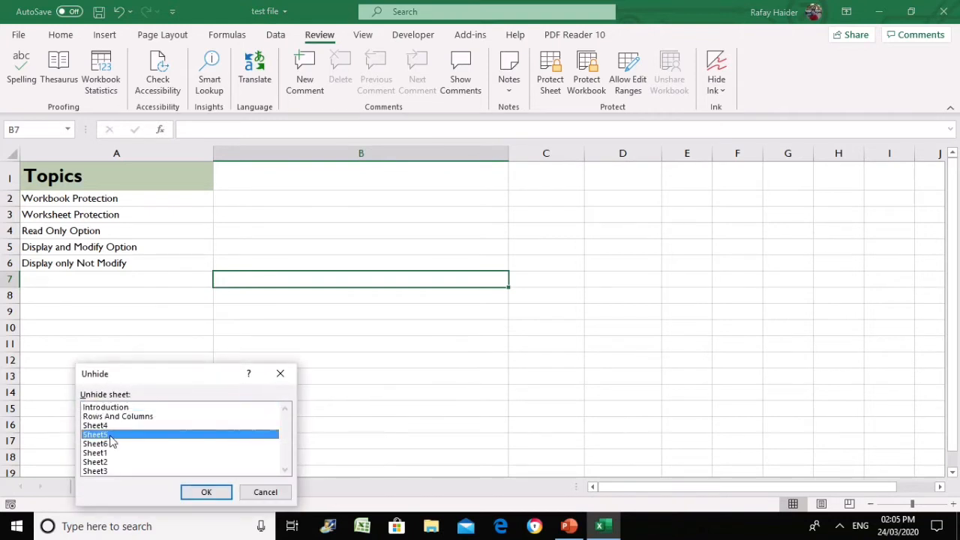
{"action": "left_click", "coordinate": [218, 489]}
Unhide Sheet6 and go back to the Security sheet
{"action": "right_click", "coordinate": [191, 489]}
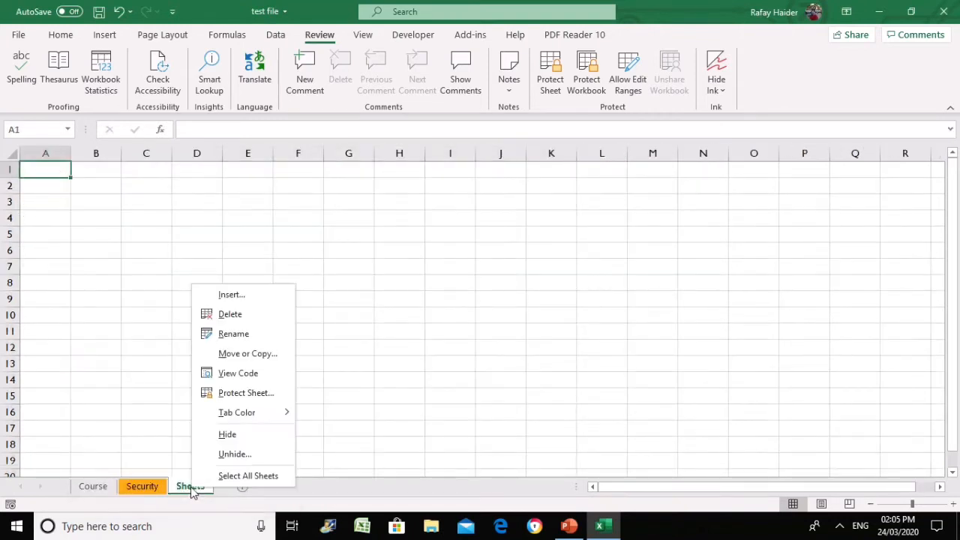
{"action": "left_click", "coordinate": [239, 455]}
{"action": "left_click", "coordinate": [150, 435]}
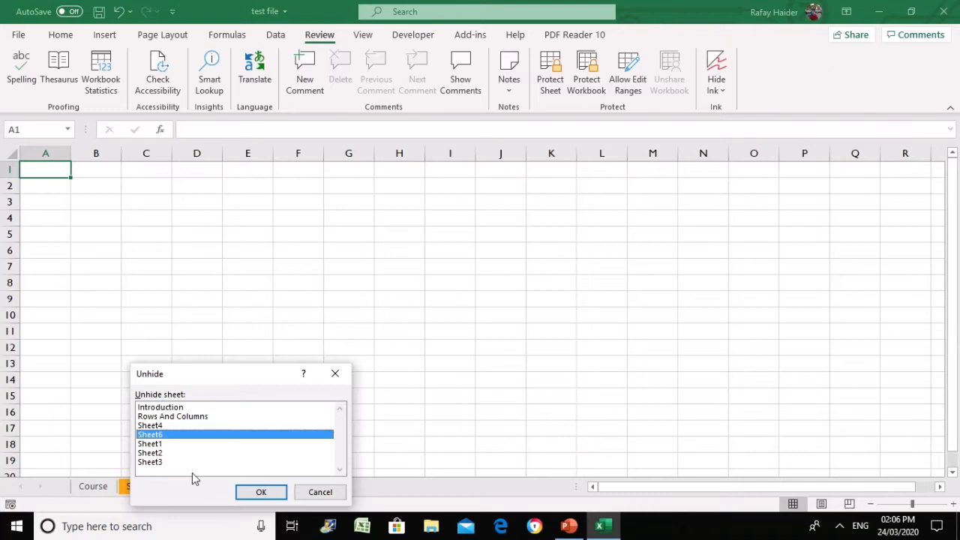
{"action": "left_click", "coordinate": [251, 491]}
{"action": "left_click", "coordinate": [146, 487]}
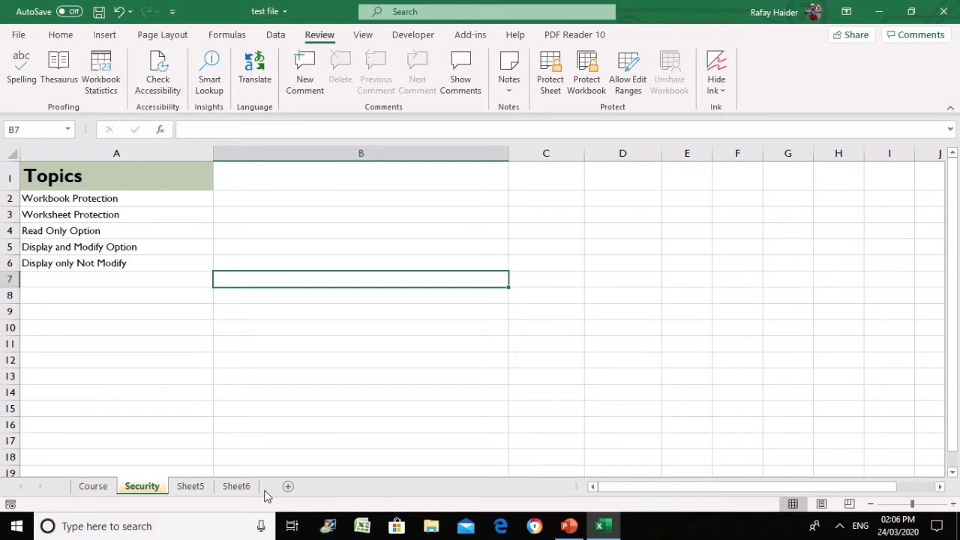
Lock the workbook structure with a password entered twice and verify sheet options are blocked
{"action": "left_click", "coordinate": [304, 229]}
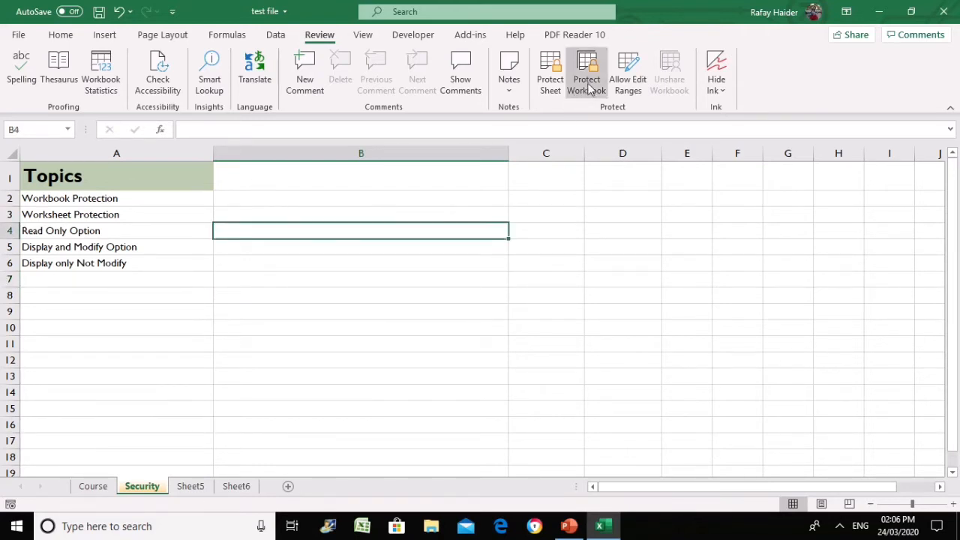
{"action": "left_click", "coordinate": [498, 315]}
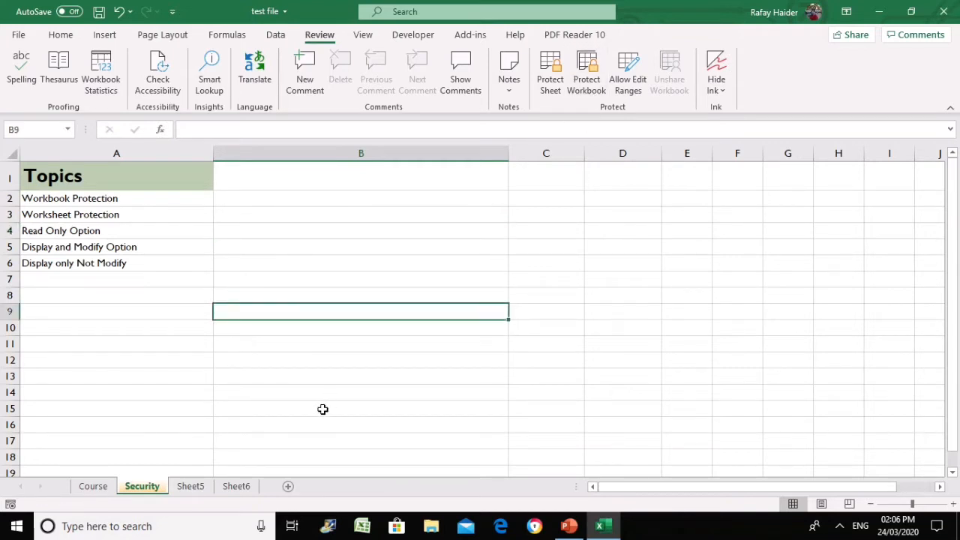
{"action": "left_click", "coordinate": [587, 82]}
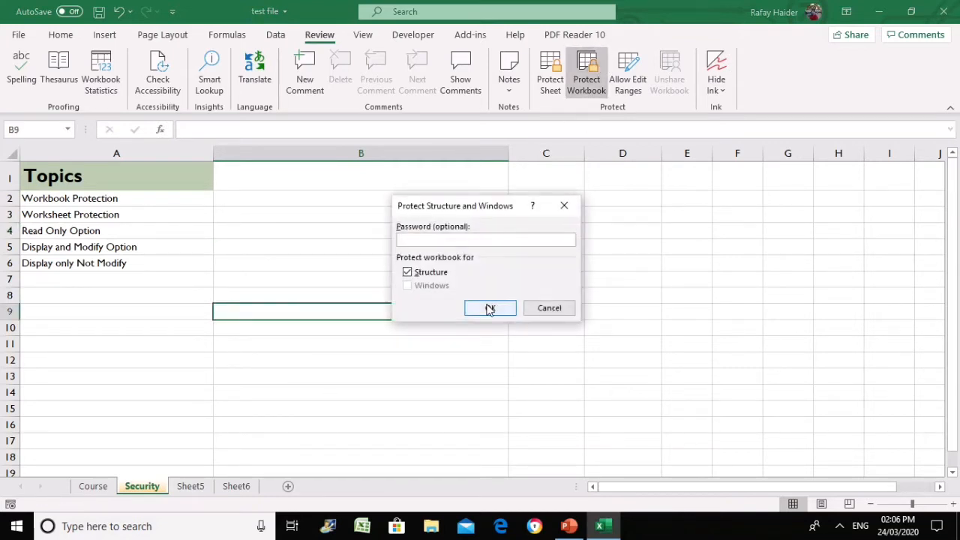
{"action": "type", "text": "12"}
{"action": "left_click", "coordinate": [490, 309]}
{"action": "type", "text": "123"}
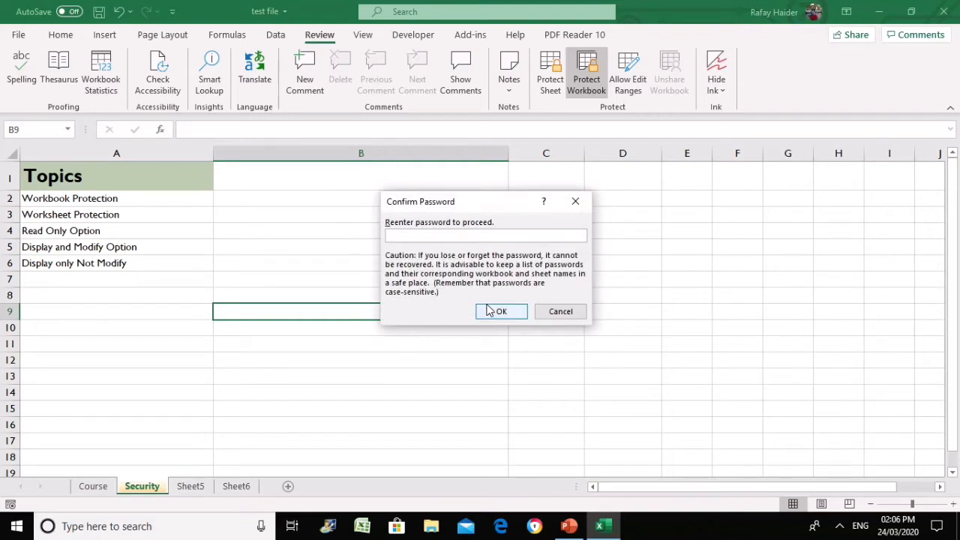
{"action": "left_click", "coordinate": [489, 310]}
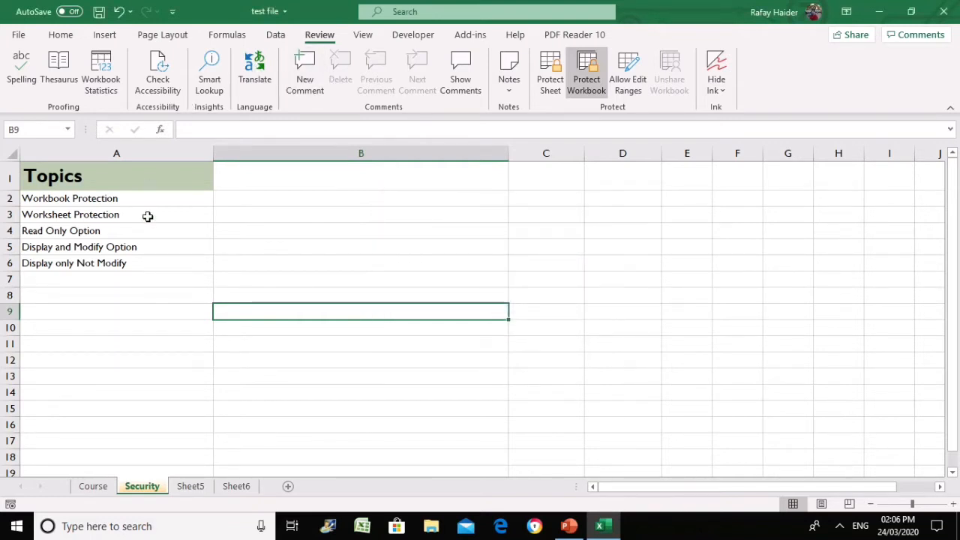
{"action": "right_click", "coordinate": [149, 491]}
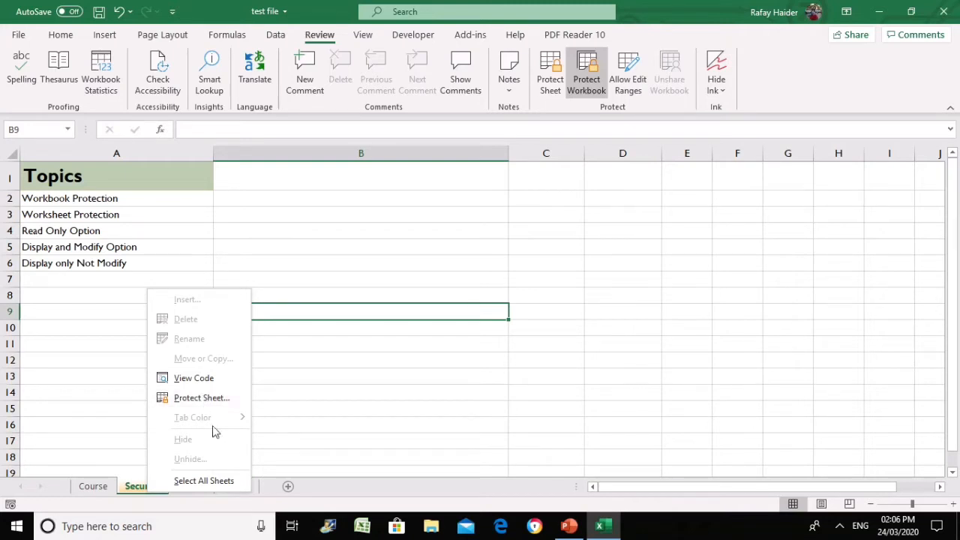
Enter 1121, 2112 and 1241 into column B cells starting at B6
{"action": "left_click", "coordinate": [314, 285]}
{"action": "left_click", "coordinate": [332, 259]}
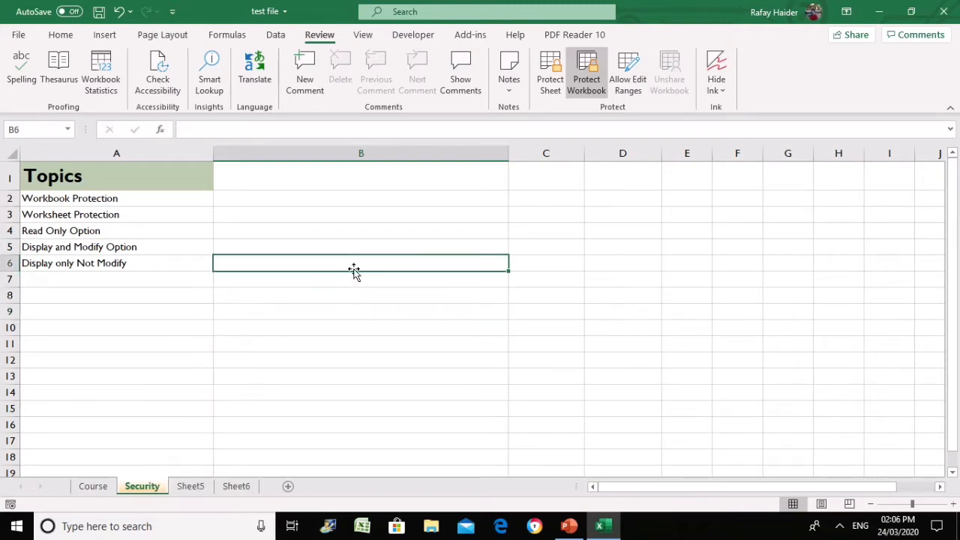
{"action": "type", "text": "1121"}
{"action": "key", "text": "Return"}
{"action": "type", "text": "2112"}
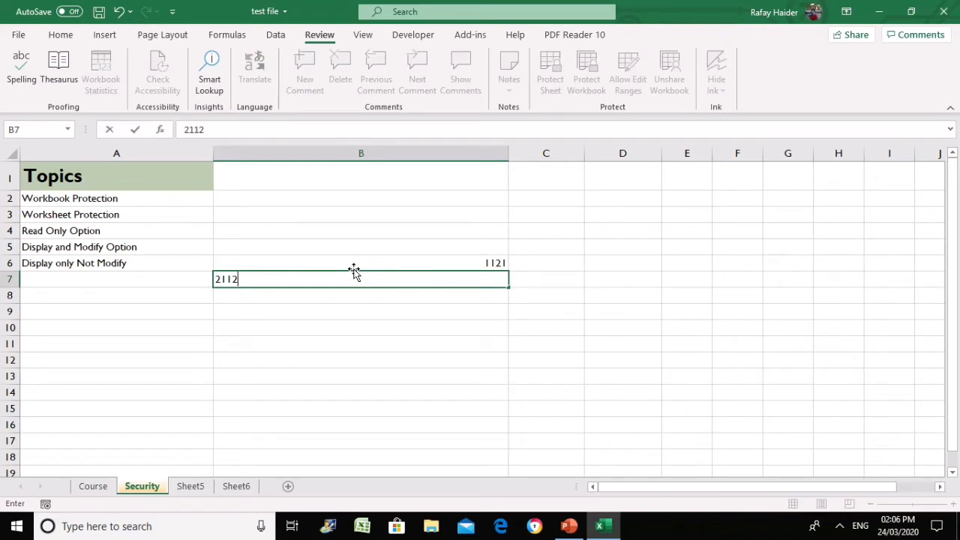
{"action": "key", "text": "Return"}
{"action": "key", "text": "Return"}
{"action": "type", "text": "1241"}
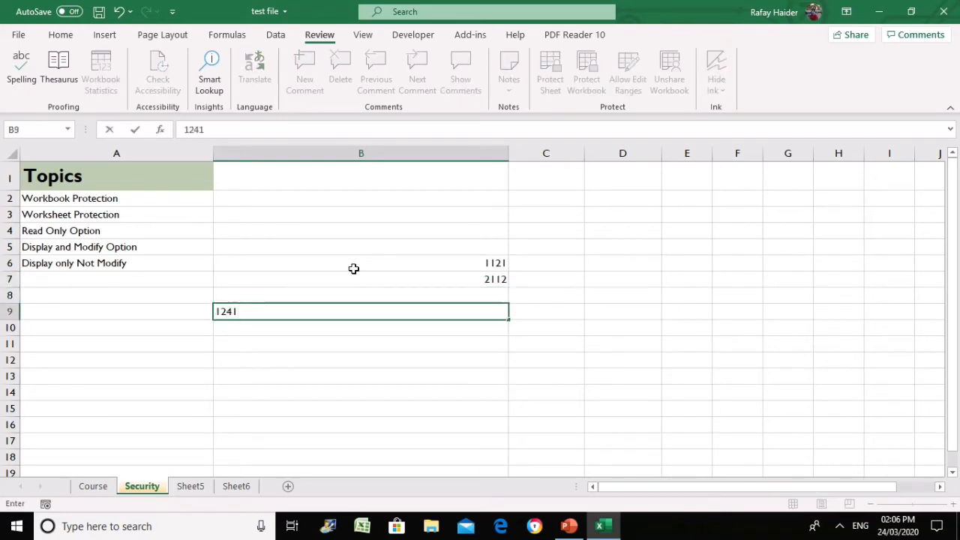
{"action": "left_click", "coordinate": [300, 263]}
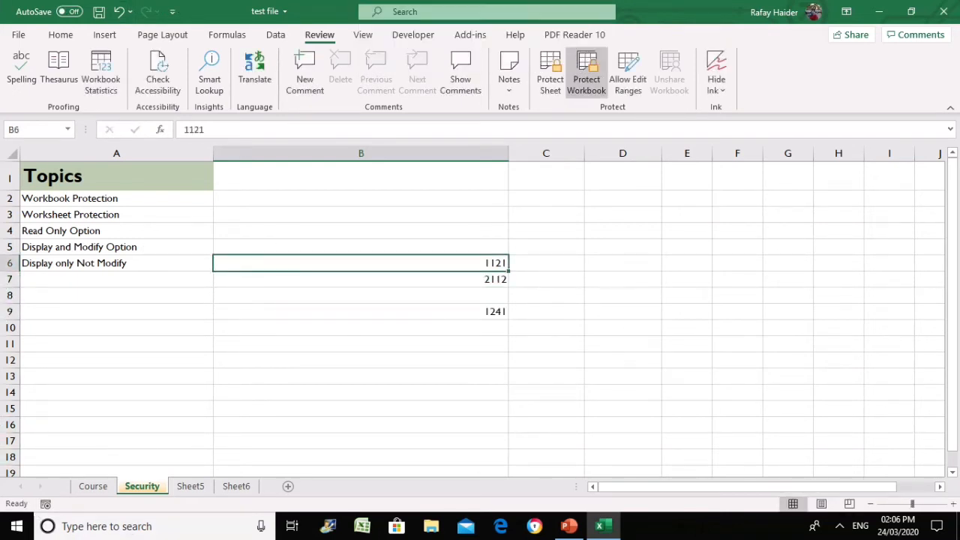
Clear the entries in B6:B10
{"action": "left_click", "coordinate": [644, 302]}
{"action": "left_click", "coordinate": [499, 373]}
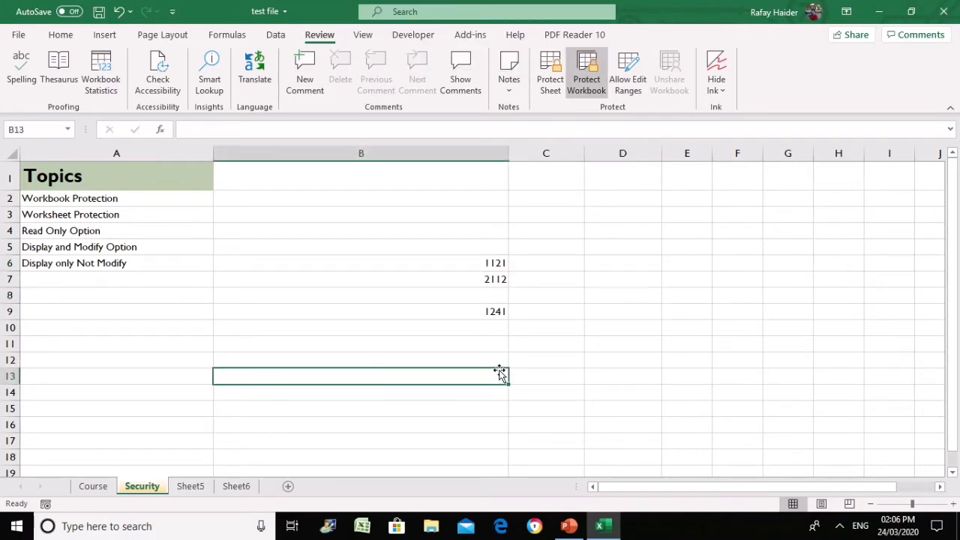
{"action": "left_click", "coordinate": [576, 372]}
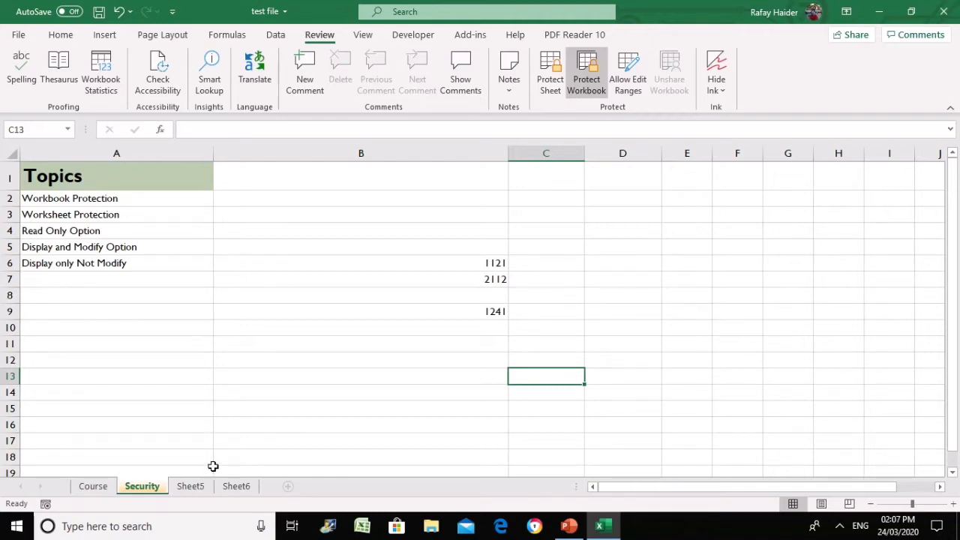
{"action": "left_click", "coordinate": [568, 264]}
{"action": "left_click_drag", "start_coordinate": [458, 259], "coordinate": [481, 338]}
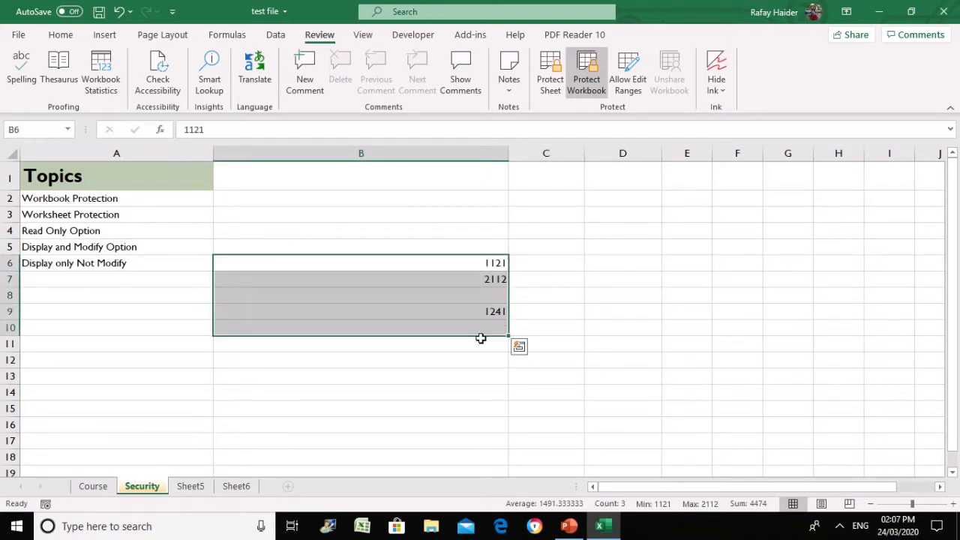
{"action": "key", "text": "Delete"}
Unprotect the workbook and minimize PowerPoint to bring the Excel workbook back
{"action": "left_click", "coordinate": [740, 279]}
{"action": "left_click", "coordinate": [587, 75]}
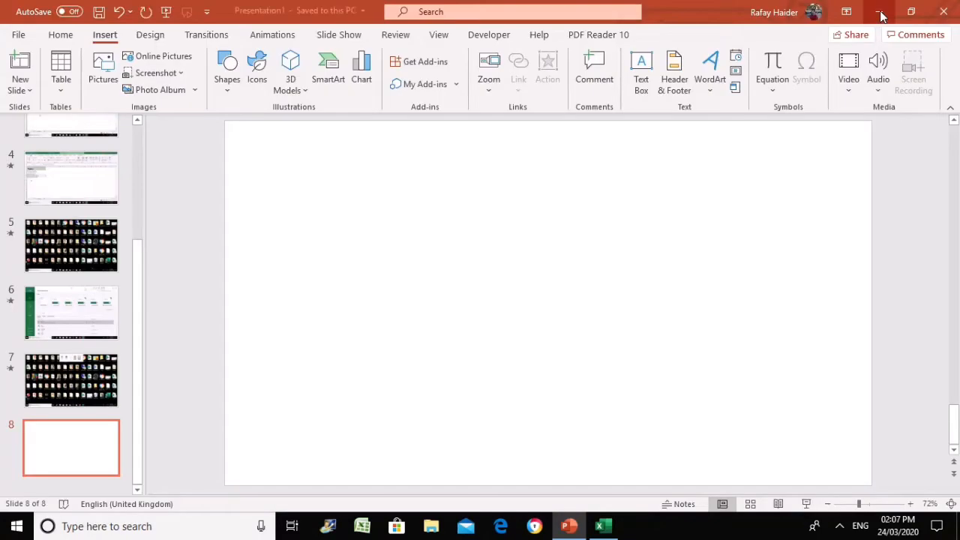
{"action": "left_click", "coordinate": [878, 11]}
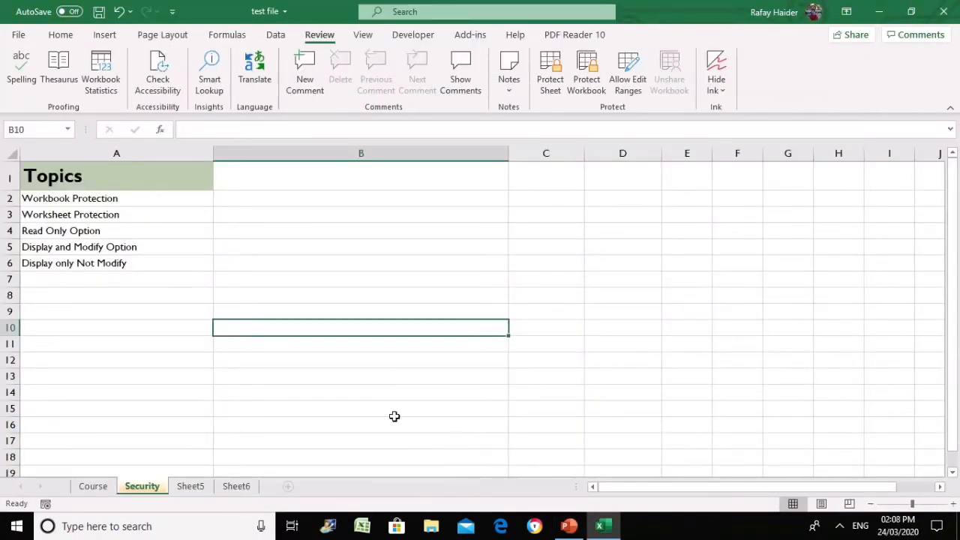
Select cells around A3 and B3 on the Security sheet, then bring up the Protect Sheet settings
{"action": "left_click", "coordinate": [111, 213]}
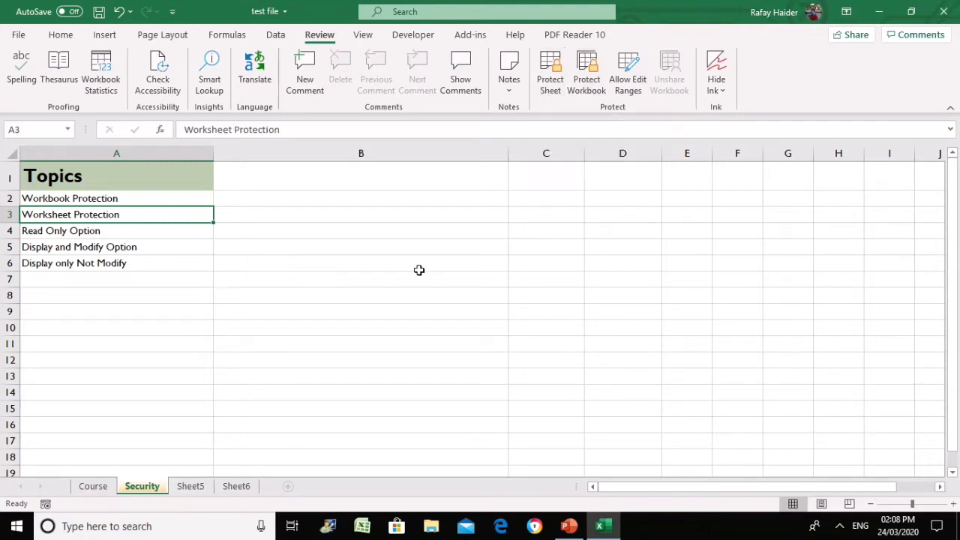
{"action": "left_click", "coordinate": [325, 300]}
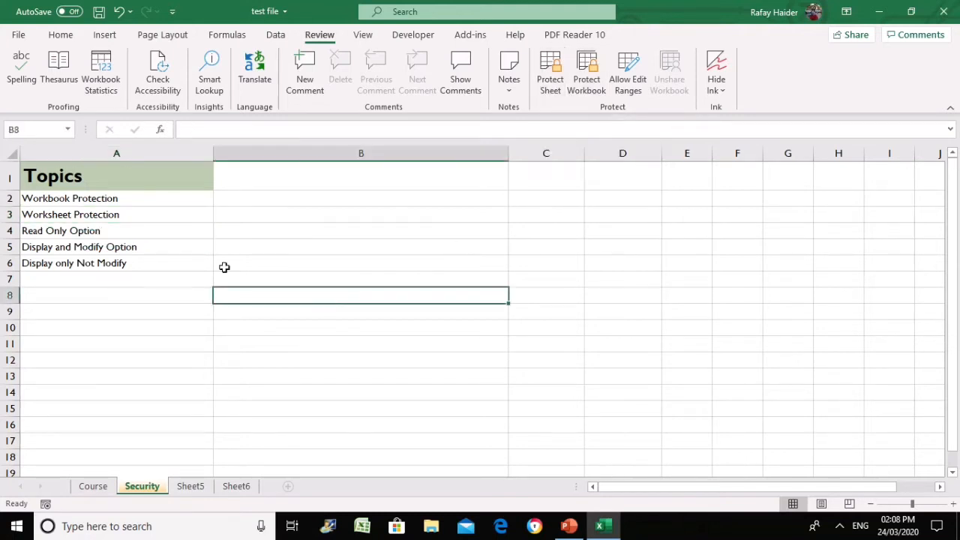
{"action": "left_click", "coordinate": [193, 224]}
{"action": "left_click", "coordinate": [194, 214]}
{"action": "left_click", "coordinate": [262, 214]}
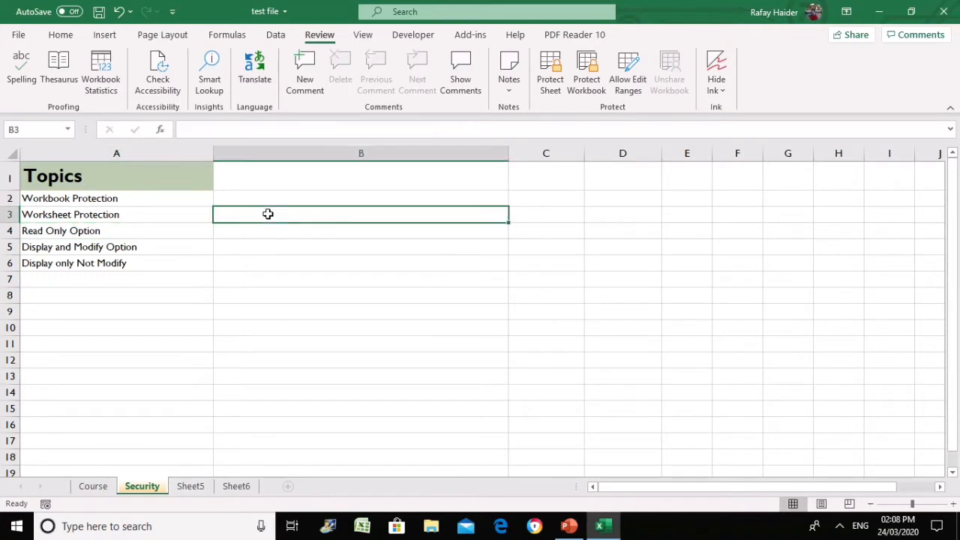
{"action": "left_click", "coordinate": [157, 216]}
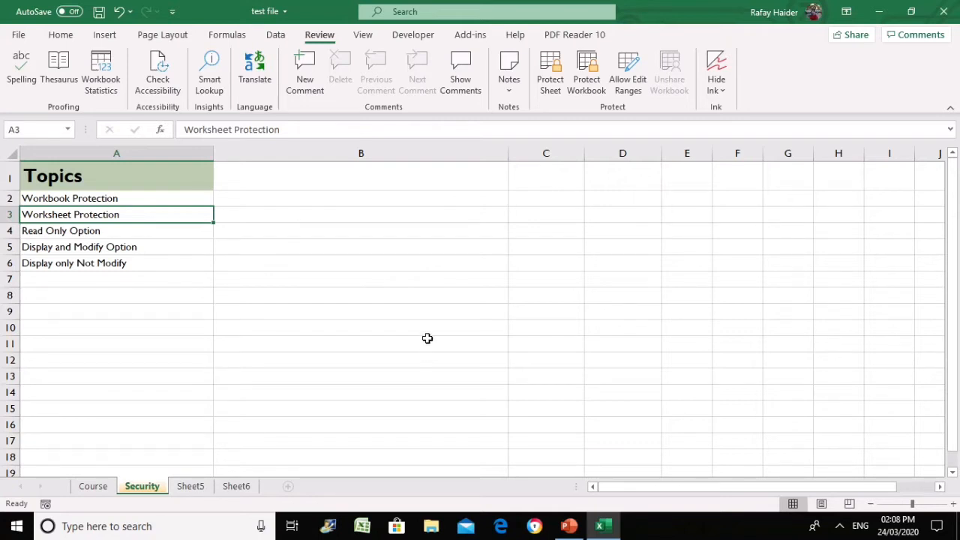
{"action": "left_click", "coordinate": [332, 262]}
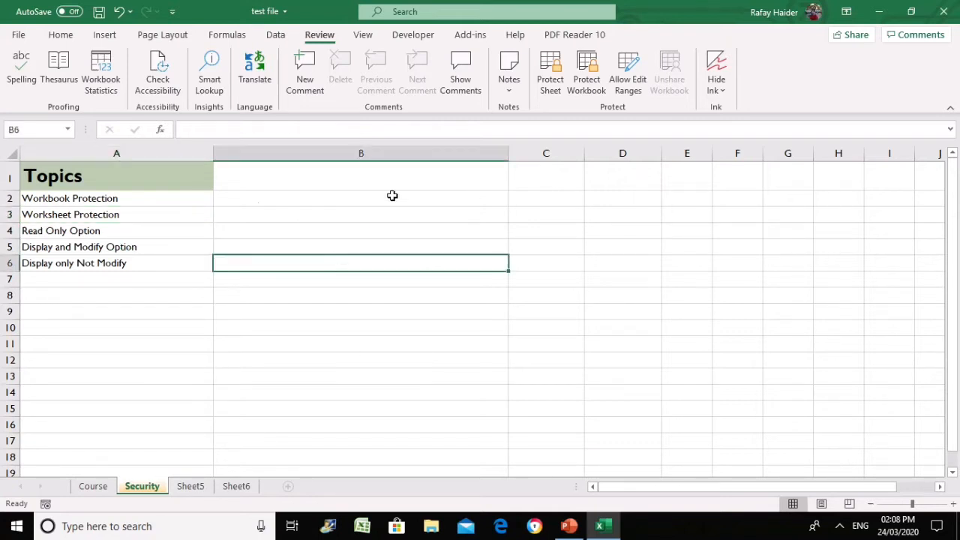
{"action": "left_click", "coordinate": [264, 200]}
{"action": "left_click", "coordinate": [264, 216]}
{"action": "left_click", "coordinate": [551, 75]}
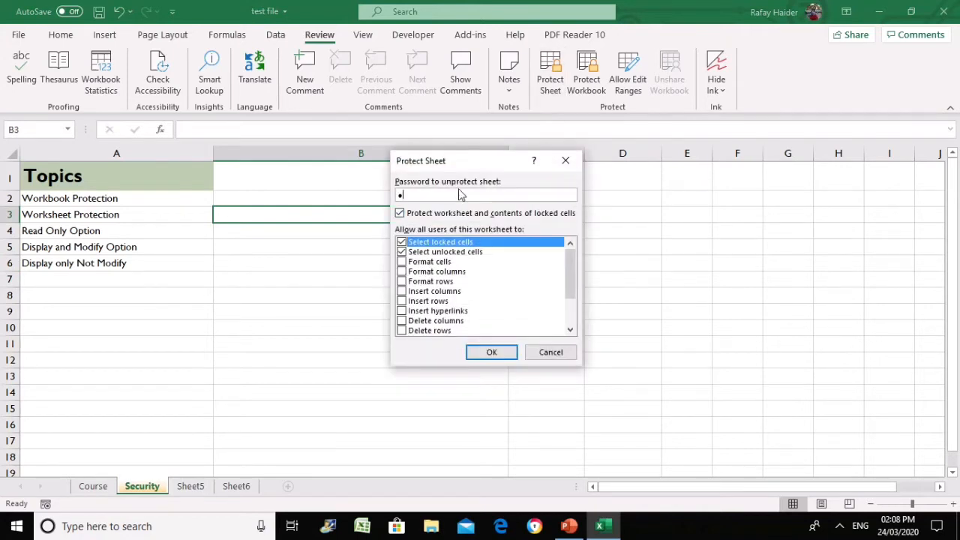
Confirm the Security sheet's protection password, then check that the Insert features are disabled
{"action": "left_click", "coordinate": [489, 357]}
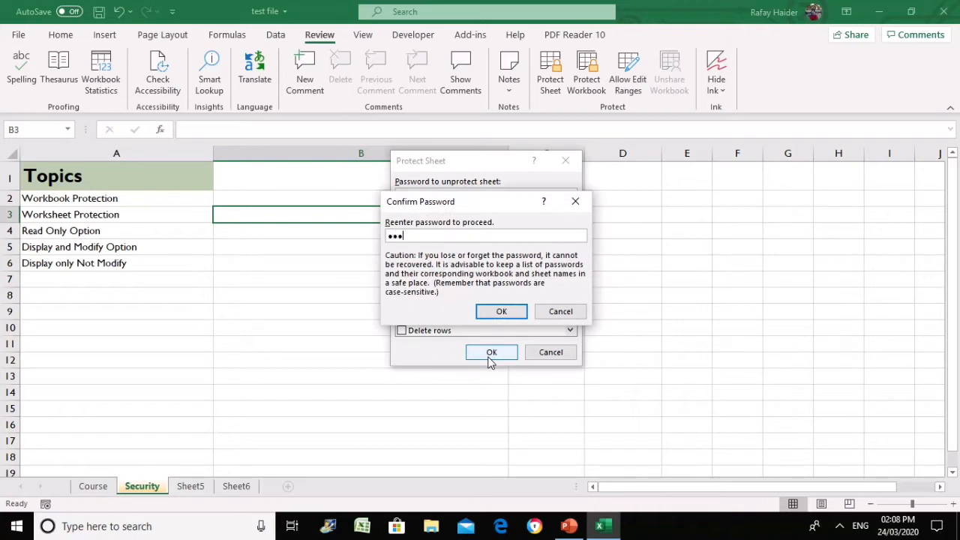
{"action": "key", "text": "Return"}
{"action": "left_click", "coordinate": [401, 278]}
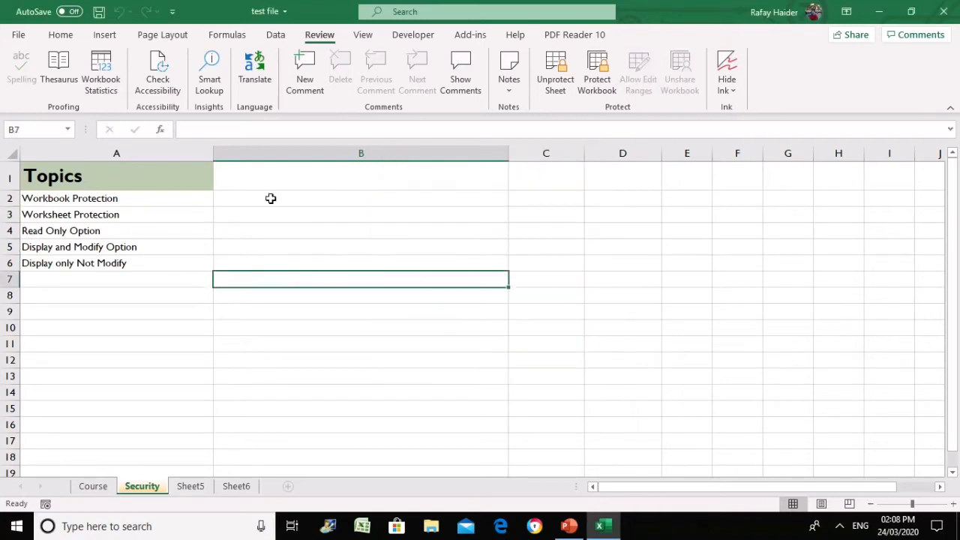
{"action": "left_click", "coordinate": [105, 36]}
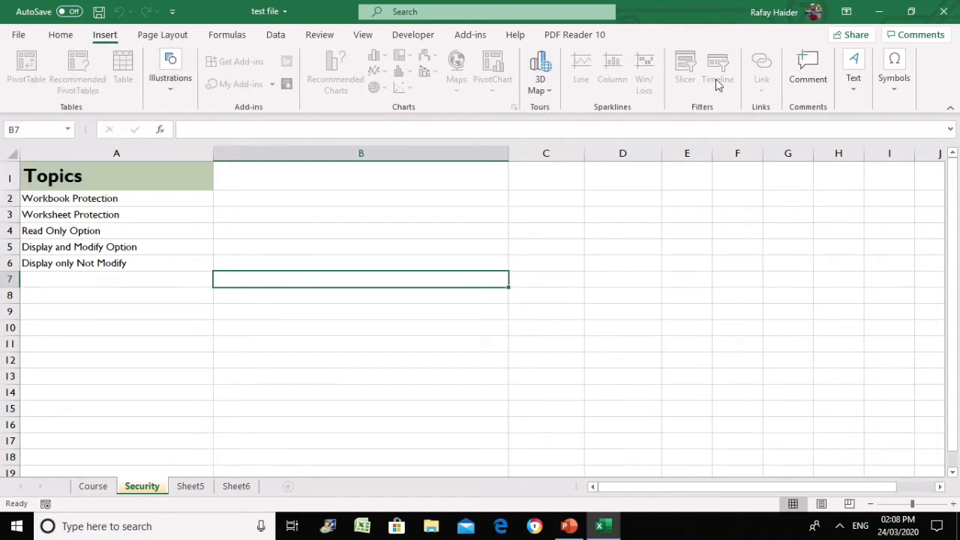
Select column B and dismiss its shortcut menu without changes
{"action": "left_click", "coordinate": [405, 254]}
{"action": "left_click", "coordinate": [398, 153]}
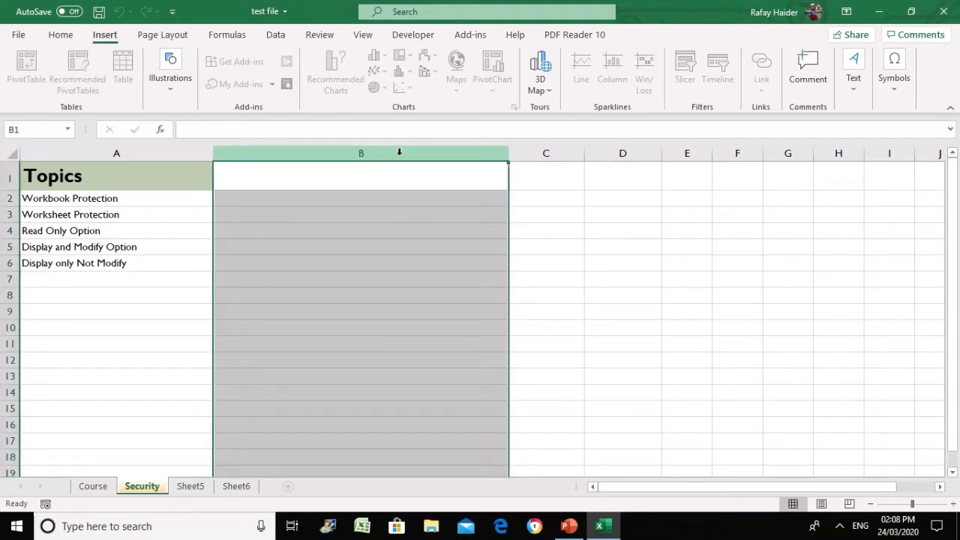
{"action": "right_click", "coordinate": [399, 155]}
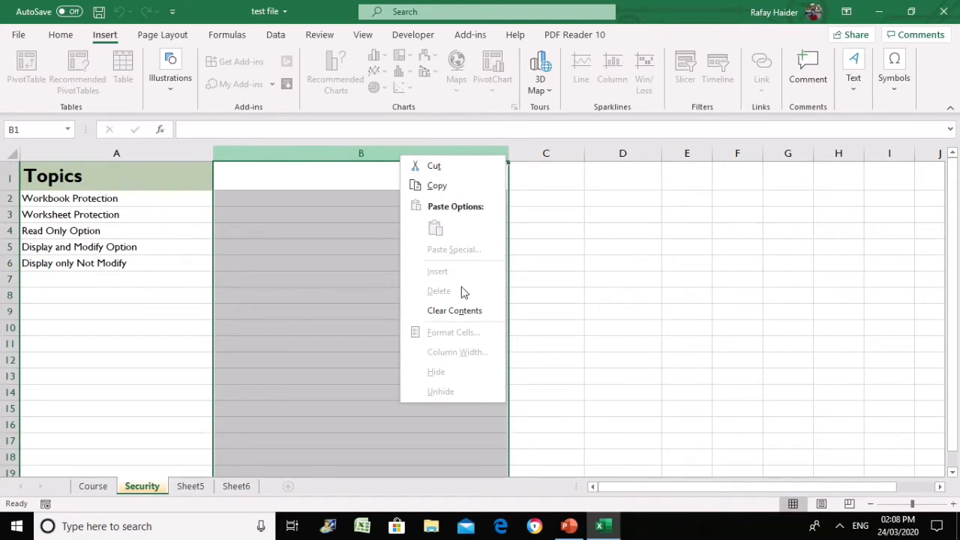
{"action": "key", "text": "Escape"}
{"action": "left_click", "coordinate": [79, 294]}
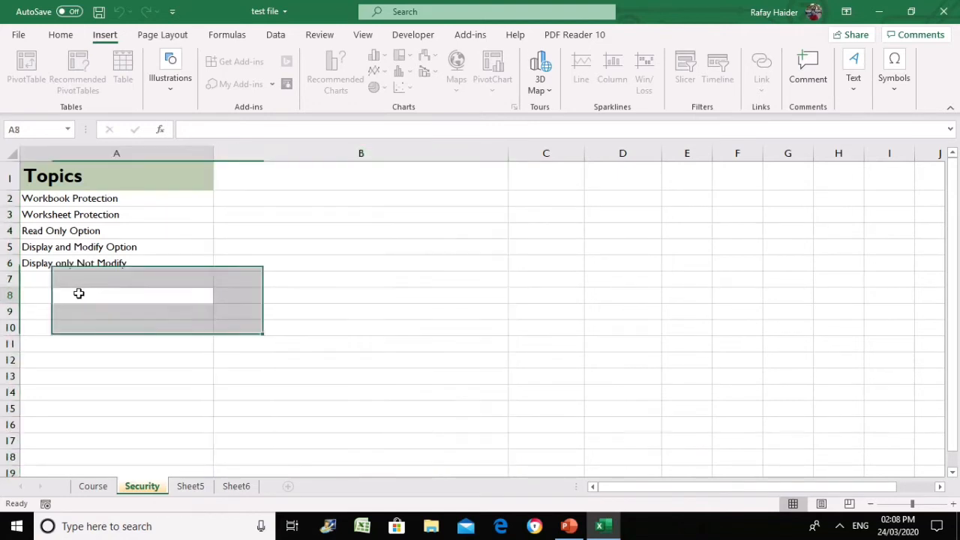
Enter test text 'fsdfsdfs' in B3 and 'sdfsdf' in B4, then delete both
{"action": "left_click", "coordinate": [303, 213]}
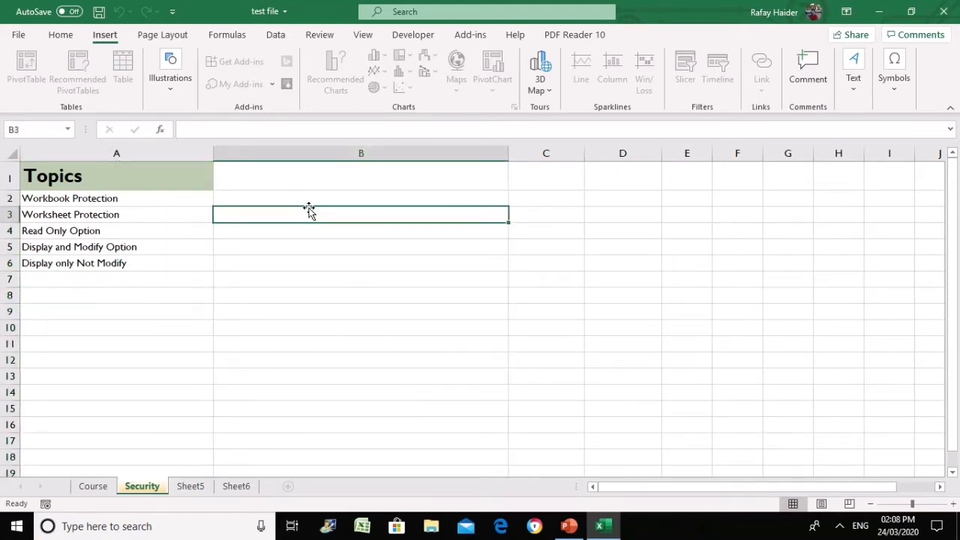
{"action": "type", "text": "fsdfsdfs"}
{"action": "left_click", "coordinate": [285, 276]}
{"action": "left_click", "coordinate": [266, 230]}
{"action": "type", "text": "sdfsdf"}
{"action": "left_click", "coordinate": [257, 242]}
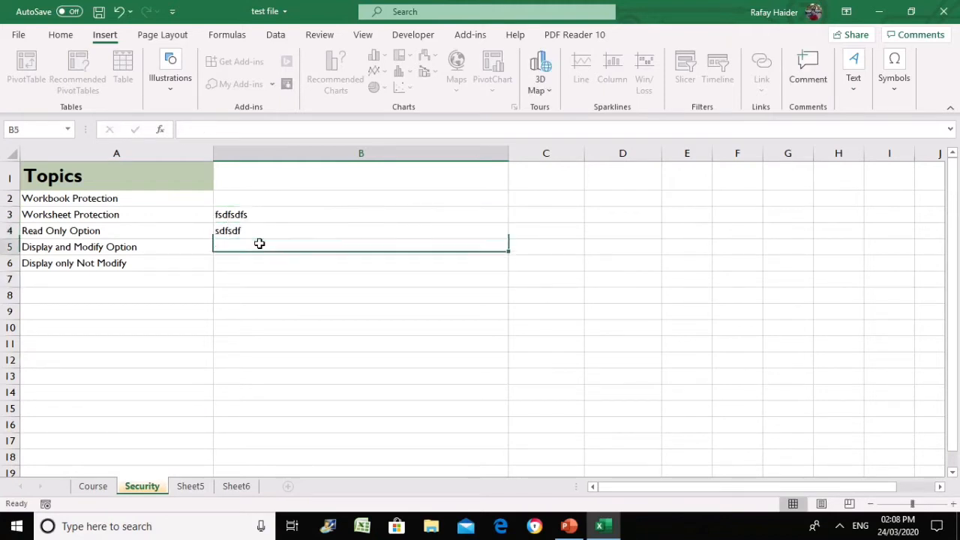
{"action": "left_click", "coordinate": [257, 211]}
{"action": "key", "text": "Delete"}
{"action": "left_click", "coordinate": [259, 229]}
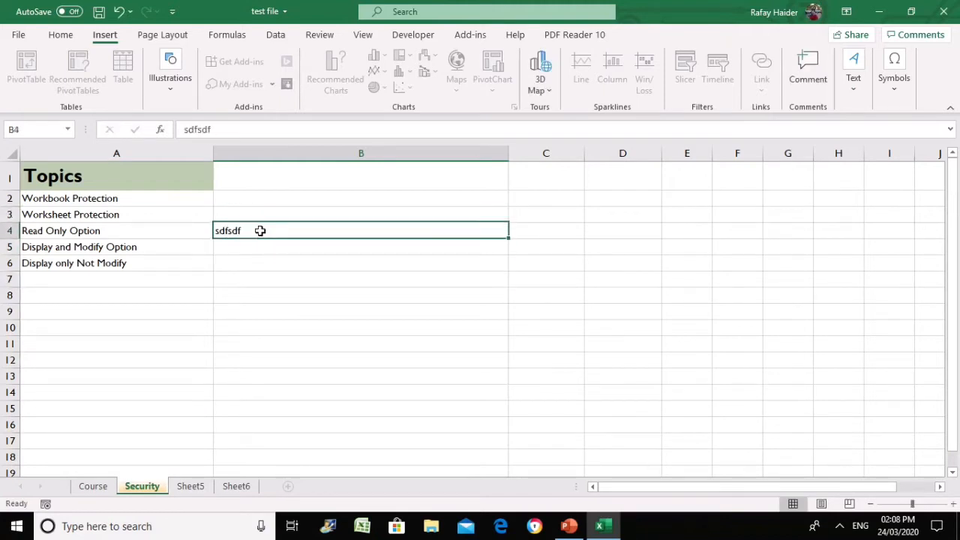
{"action": "key", "text": "Delete"}
{"action": "left_click", "coordinate": [270, 279]}
{"action": "left_click", "coordinate": [510, 229]}
Enter 14 in cell C2
{"action": "left_click", "coordinate": [556, 206]}
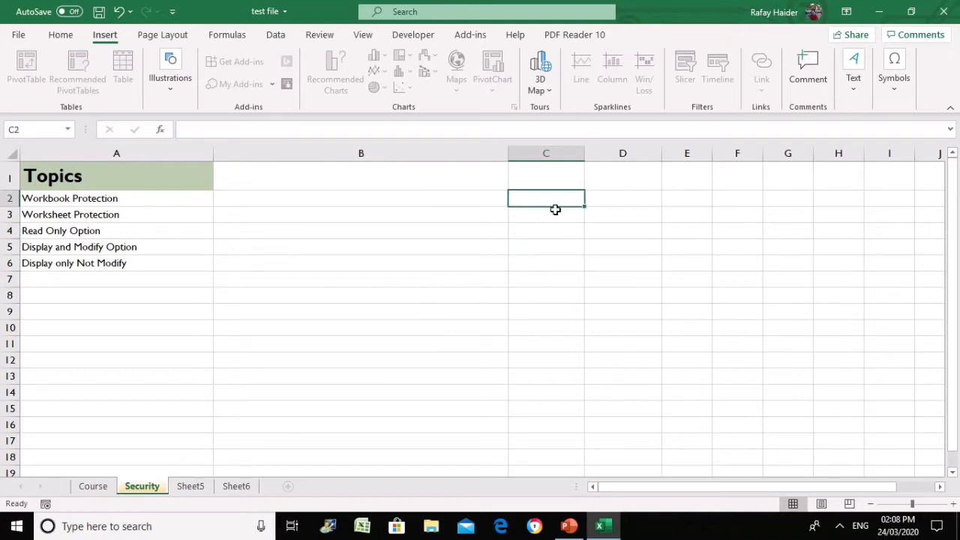
{"action": "type", "text": "14"}
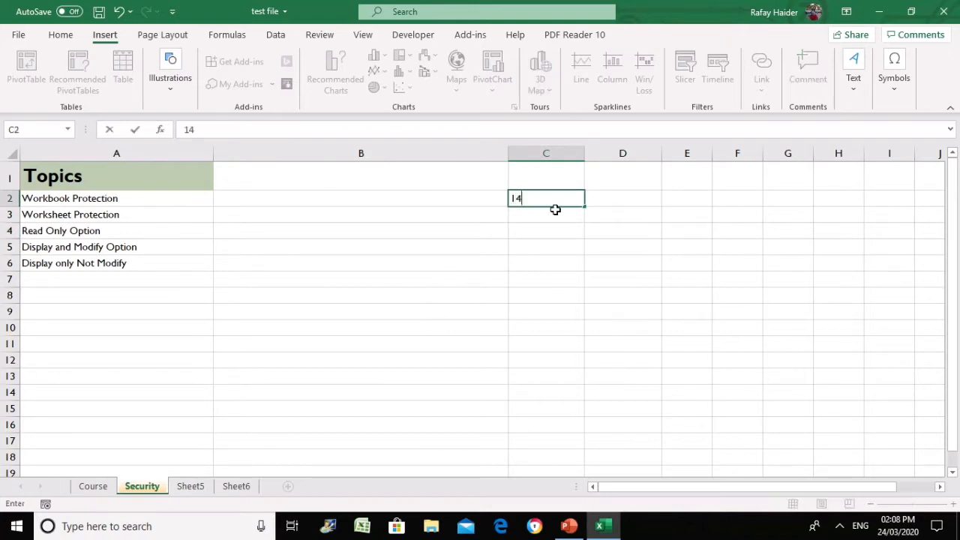
{"action": "left_click", "coordinate": [545, 219]}
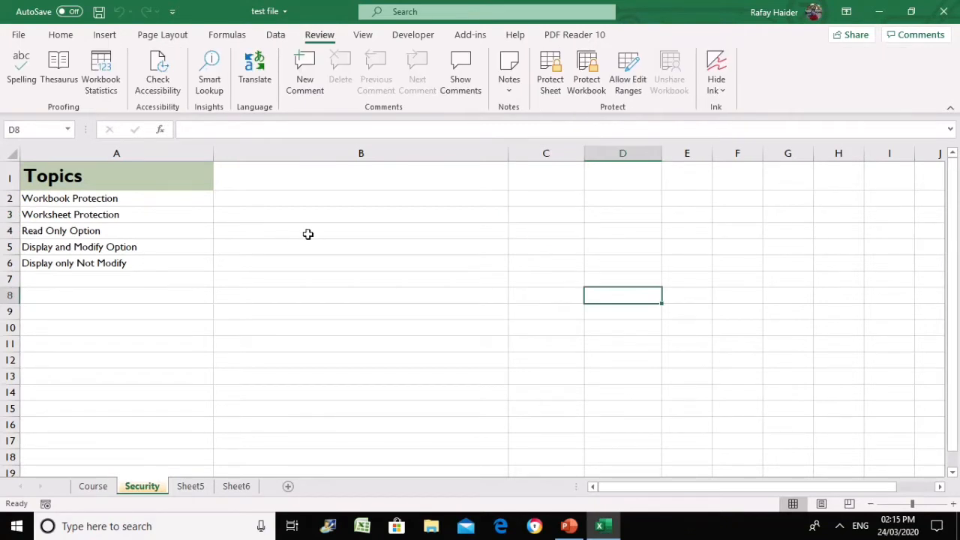
Check several empty column B cells, then select the Topics list A1:A6
{"action": "left_click", "coordinate": [307, 234]}
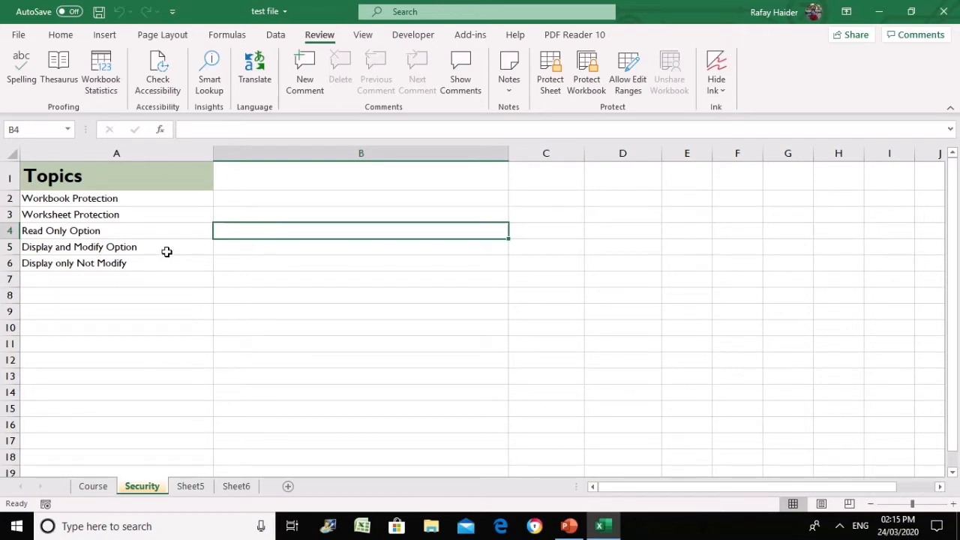
{"action": "left_click", "coordinate": [319, 198]}
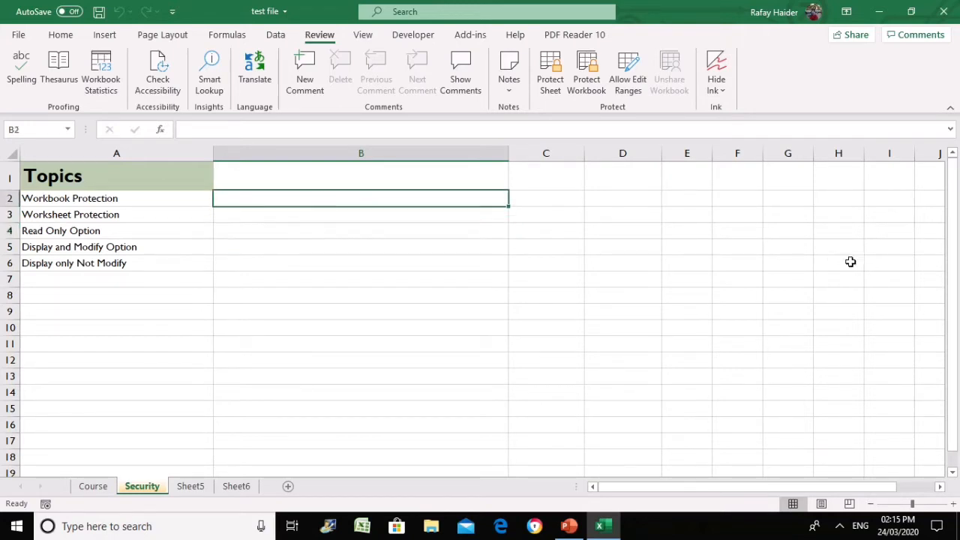
{"action": "left_click", "coordinate": [482, 248]}
{"action": "left_click", "coordinate": [296, 297]}
{"action": "left_click", "coordinate": [295, 281]}
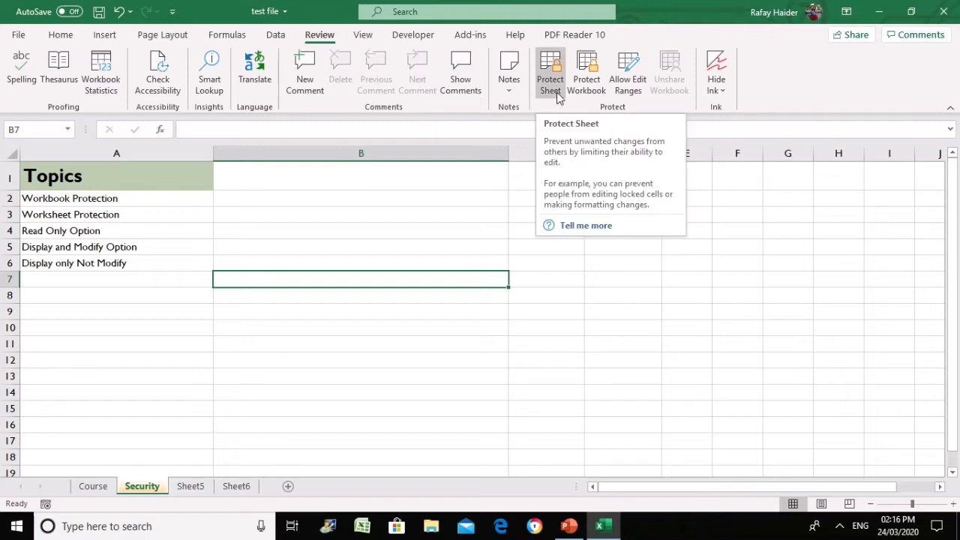
{"action": "left_click", "coordinate": [416, 248]}
{"action": "left_click", "coordinate": [107, 175]}
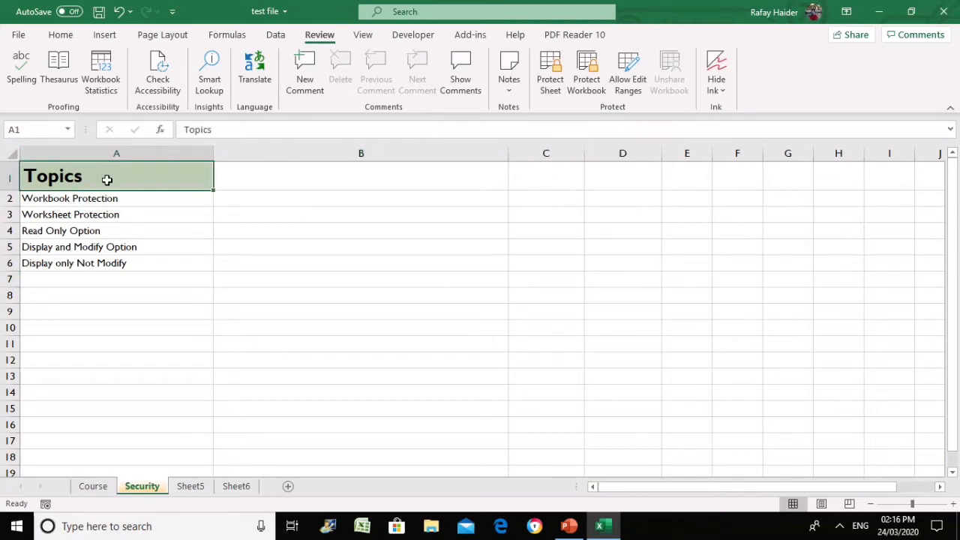
{"action": "left_click_drag", "start_coordinate": [108, 180], "coordinate": [107, 266]}
Tick Locked on the Format Cells Protection tab for Topics cells A1:A6
{"action": "right_click", "coordinate": [125, 184]}
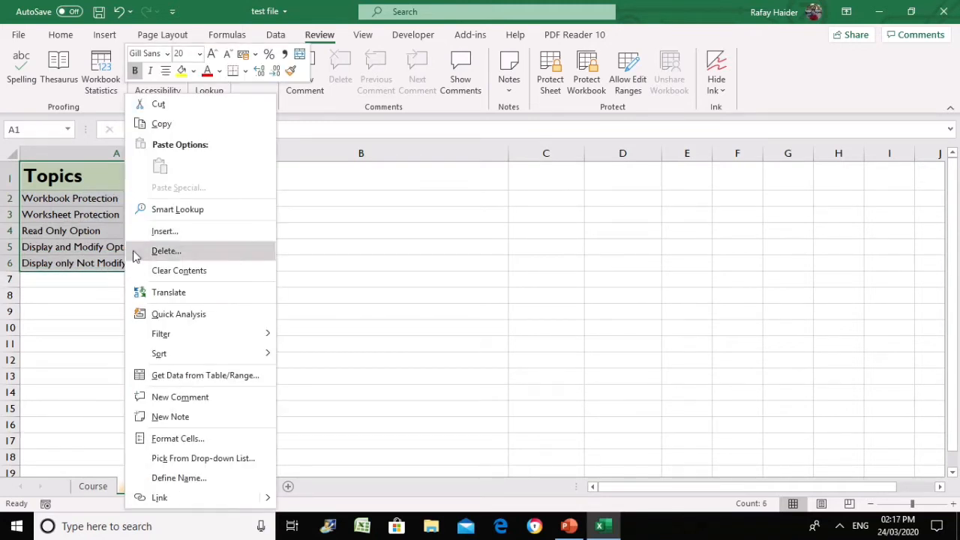
{"action": "left_click", "coordinate": [209, 435]}
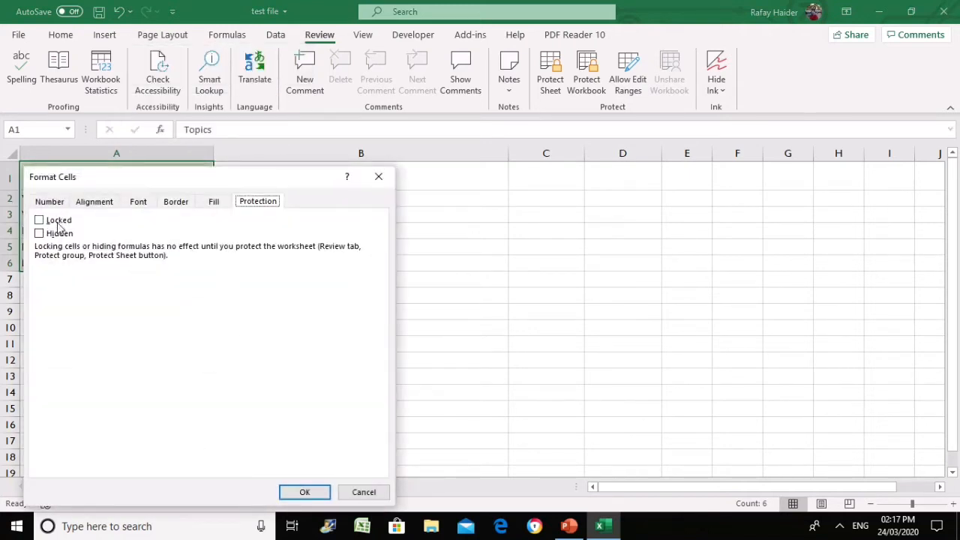
{"action": "left_click", "coordinate": [50, 201]}
{"action": "left_click", "coordinate": [94, 201]}
{"action": "left_click", "coordinate": [138, 201]}
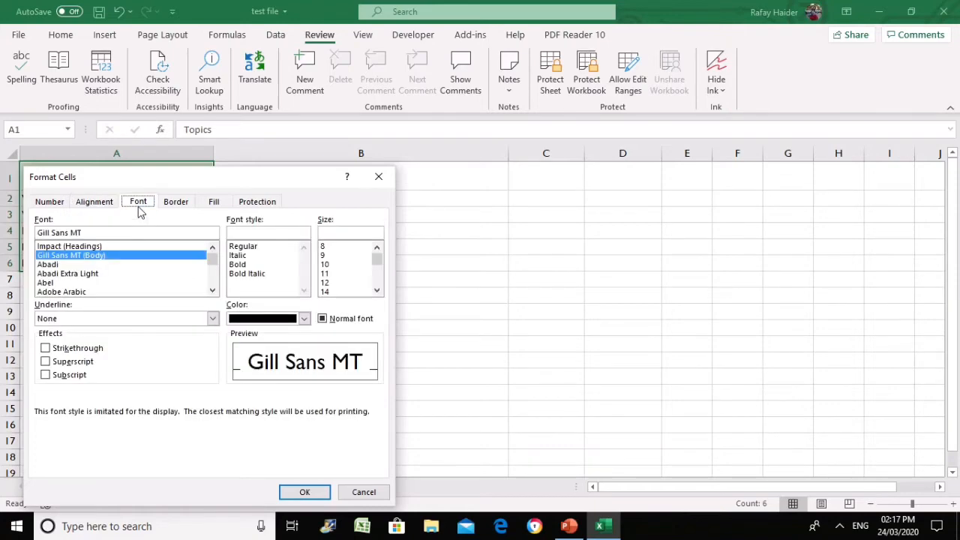
{"action": "left_click_drag", "start_coordinate": [172, 179], "coordinate": [392, 107]}
{"action": "left_click", "coordinate": [398, 136]}
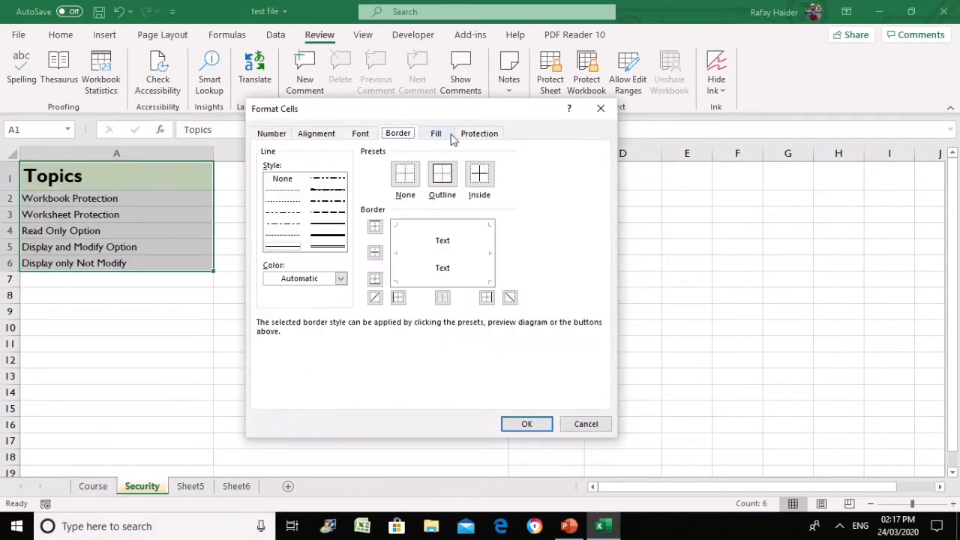
{"action": "left_click", "coordinate": [439, 135]}
{"action": "left_click", "coordinate": [487, 138]}
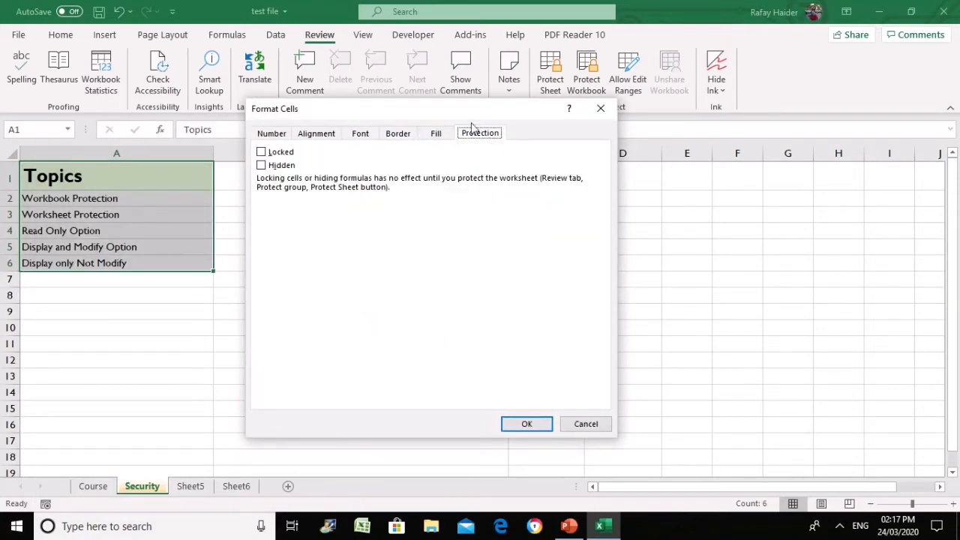
{"action": "left_click", "coordinate": [279, 153]}
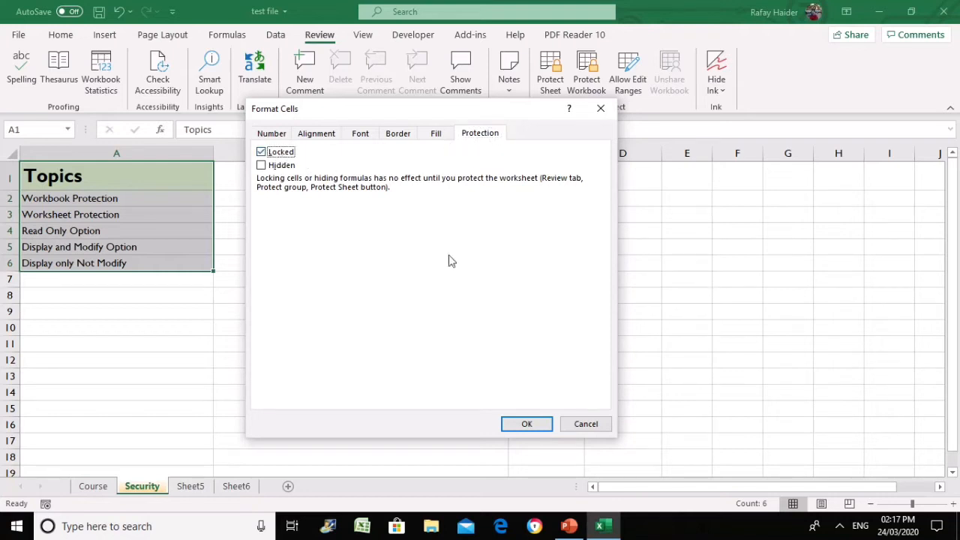
{"action": "left_click", "coordinate": [525, 425]}
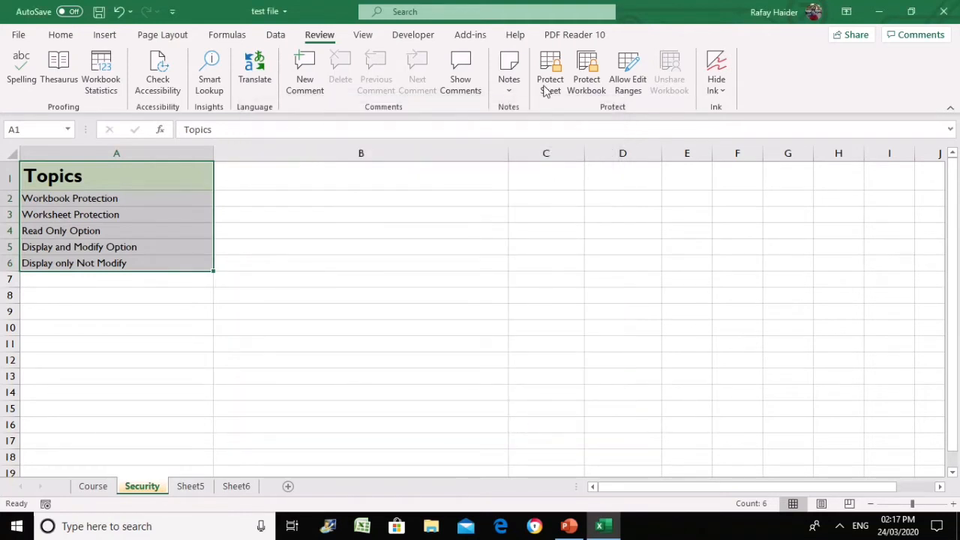
{"action": "left_click", "coordinate": [547, 88]}
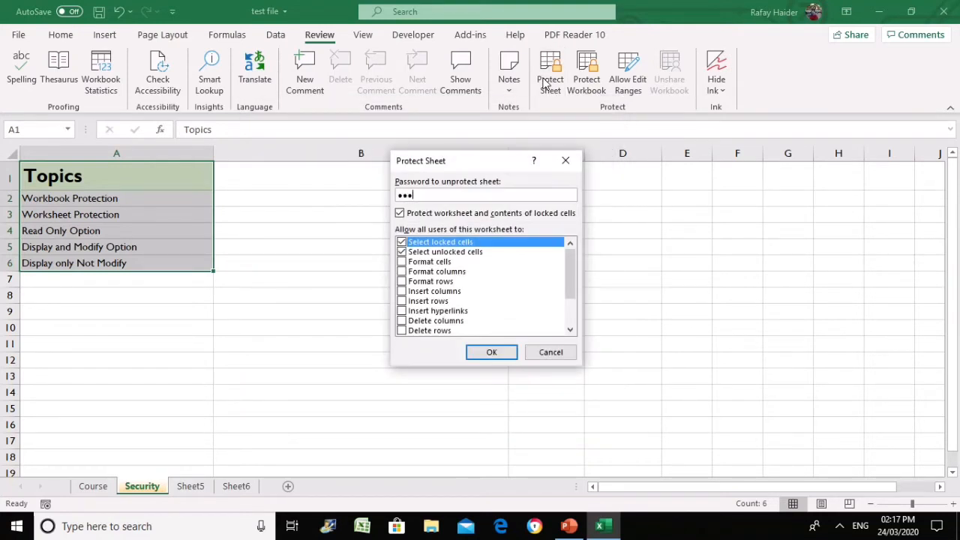
Protect the Security sheet with a password, entering it twice
{"action": "key", "text": "Return"}
{"action": "type", "text": "123"}
{"action": "key", "text": "Return"}
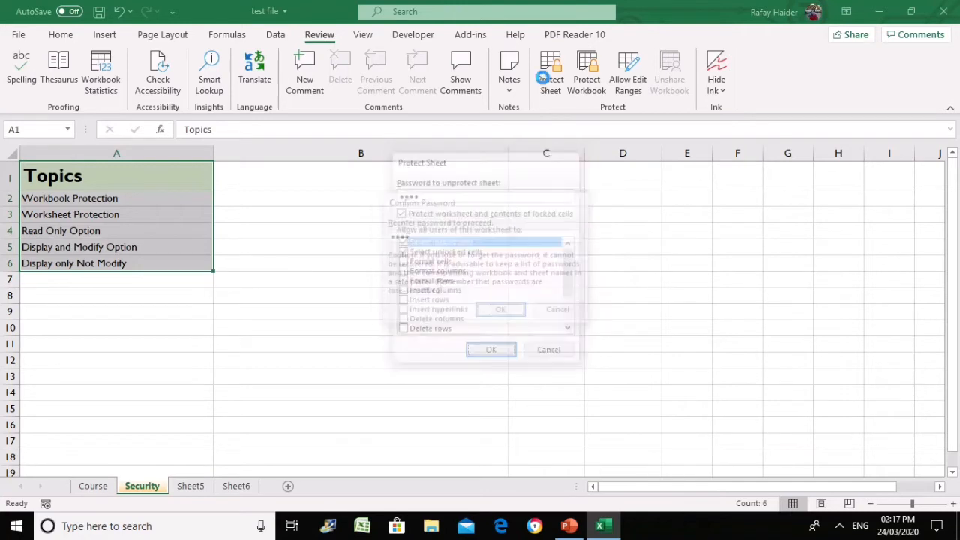
Enter test numbers (111111, 1111, 1111, 11111, 1111, 111) in unlocked cells of columns B and A
{"action": "left_click", "coordinate": [422, 202]}
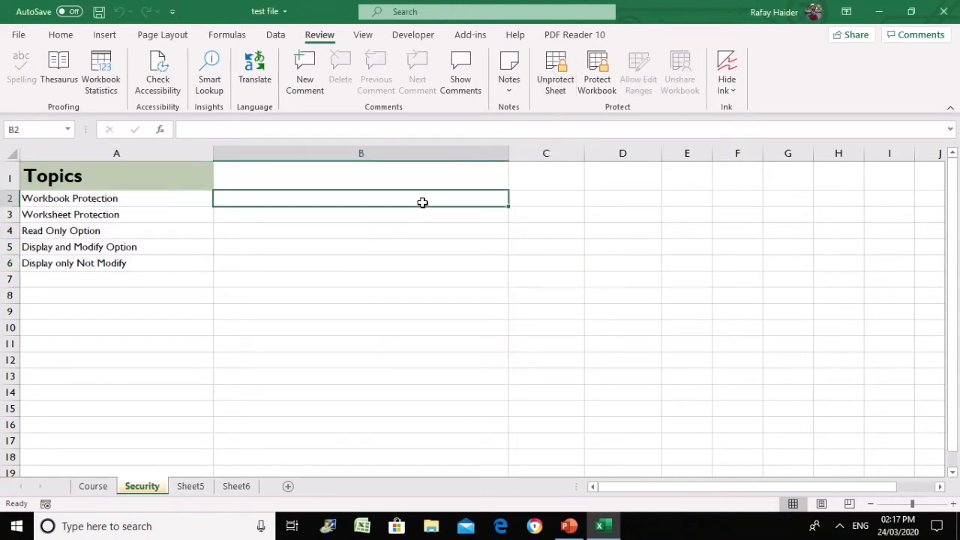
{"action": "type", "text": "111111"}
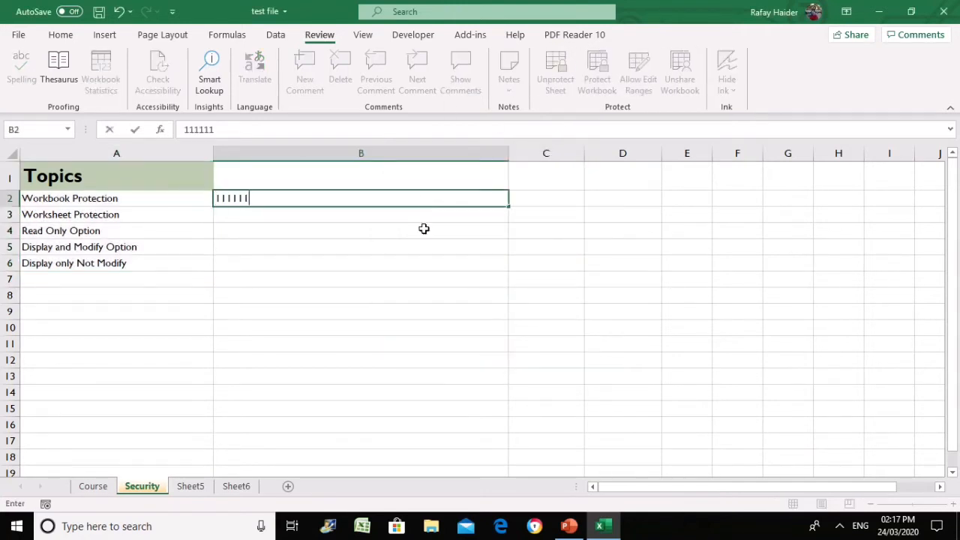
{"action": "left_click", "coordinate": [423, 225]}
{"action": "type", "text": "1111"}
{"action": "key", "text": "Return"}
{"action": "type", "text": "1111"}
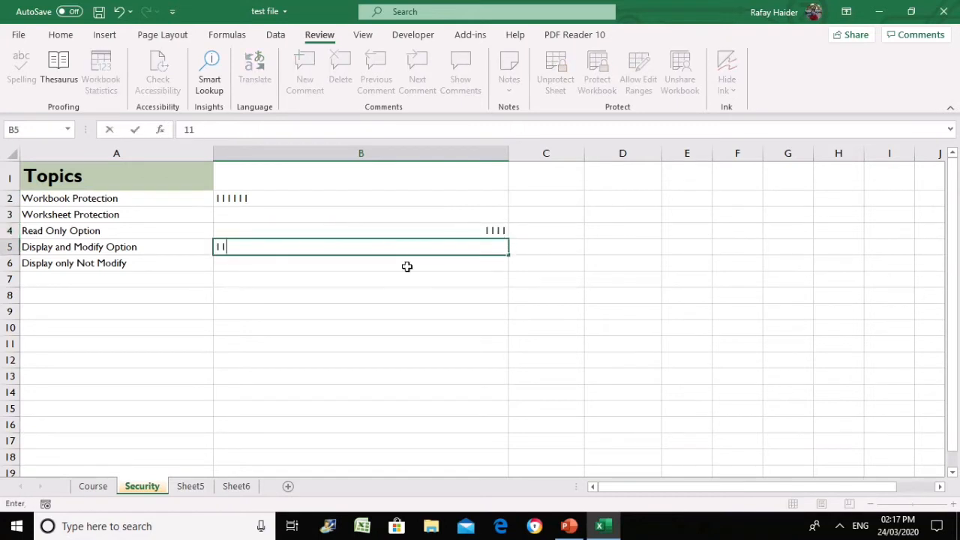
{"action": "left_click", "coordinate": [404, 289]}
{"action": "left_click", "coordinate": [137, 345]}
{"action": "type", "text": "11111"}
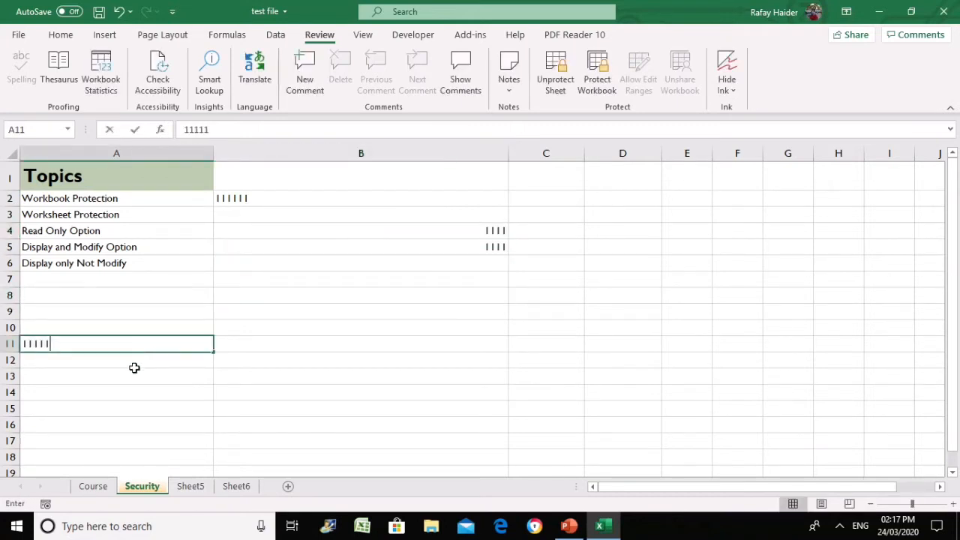
{"action": "key", "text": "Return"}
{"action": "type", "text": "1111"}
{"action": "key", "text": "Return"}
{"action": "type", "text": "111"}
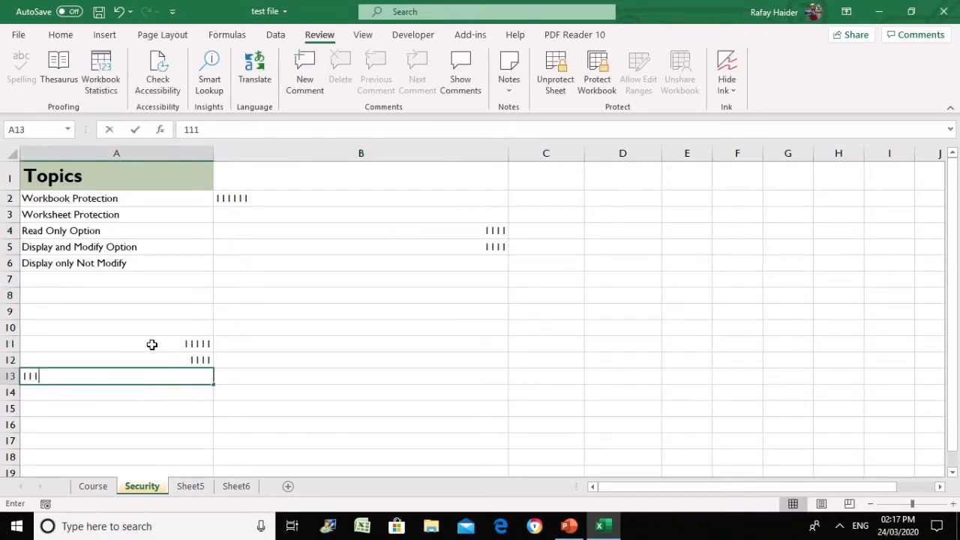
Delete the test entries from A10:A13 and B2:B8
{"action": "left_click_drag", "start_coordinate": [154, 328], "coordinate": [164, 378]}
{"action": "key", "text": "Delete"}
{"action": "left_click_drag", "start_coordinate": [348, 201], "coordinate": [355, 290]}
{"action": "key", "text": "Delete"}
{"action": "left_click", "coordinate": [262, 313]}
Try deleting locked cells A3 and A4, dismissing each protected-sheet warning
{"action": "left_click", "coordinate": [157, 215]}
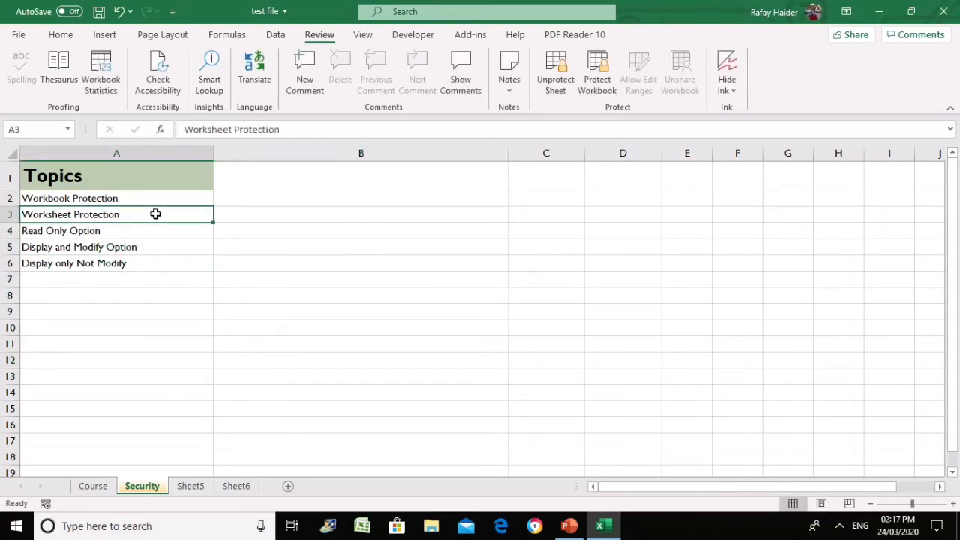
{"action": "left_click", "coordinate": [129, 168]}
{"action": "left_click_drag", "start_coordinate": [129, 168], "coordinate": [123, 260]}
{"action": "left_click", "coordinate": [132, 214]}
{"action": "key", "text": "Delete"}
{"action": "left_click", "coordinate": [507, 302]}
{"action": "left_click", "coordinate": [131, 232]}
{"action": "key", "text": "Delete"}
{"action": "left_click", "coordinate": [495, 303]}
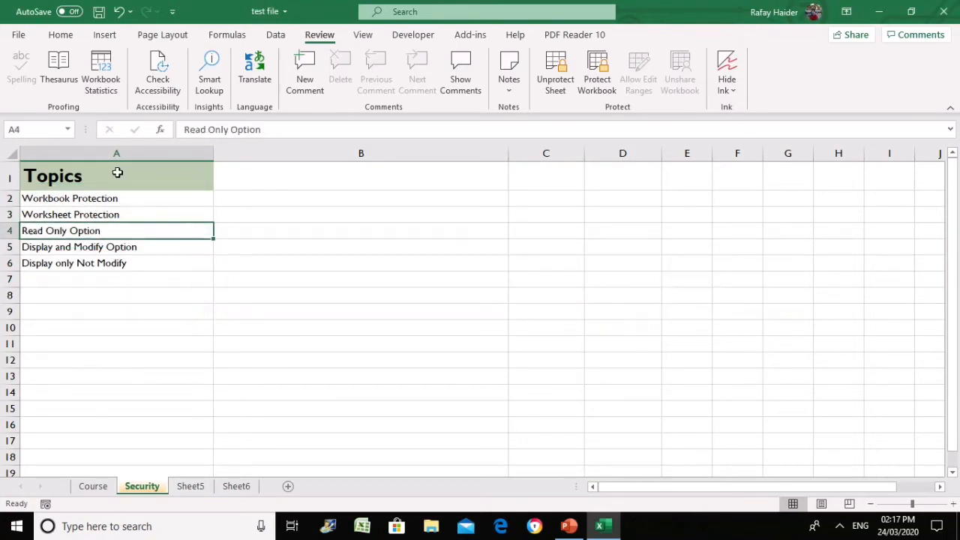
Try deleting locked A1 and A3 again, dismiss the warnings, and reselect A1:A5
{"action": "left_click", "coordinate": [118, 172]}
{"action": "key", "text": "Delete"}
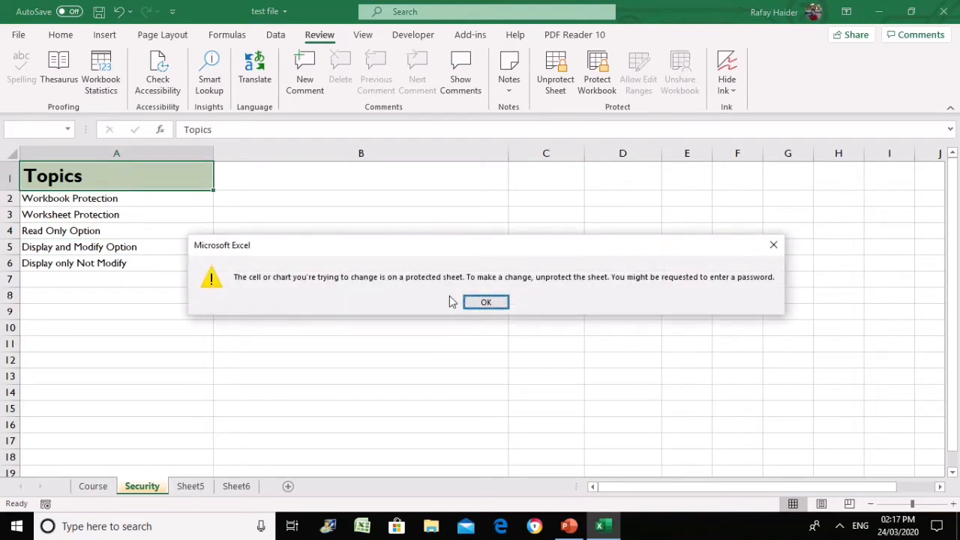
{"action": "left_click", "coordinate": [476, 302]}
{"action": "left_click", "coordinate": [139, 212]}
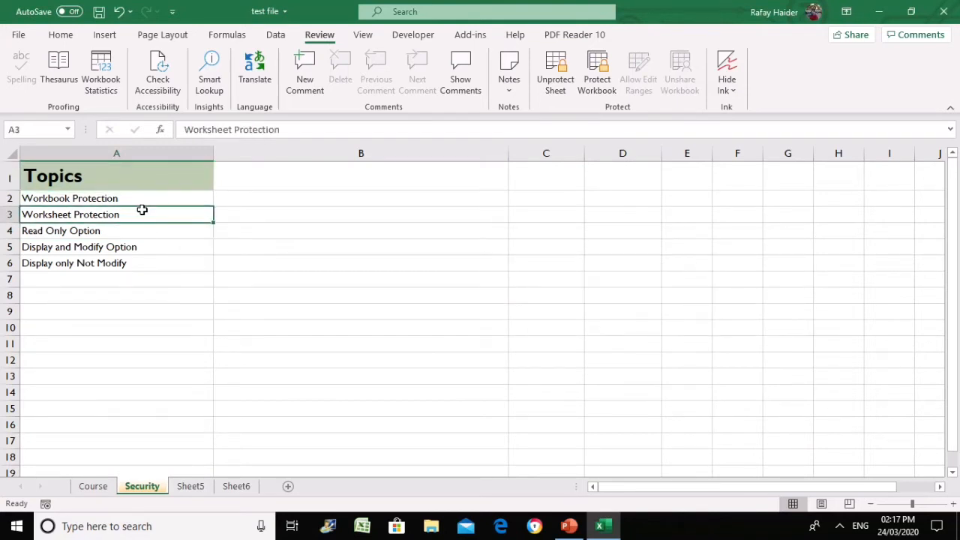
{"action": "key", "text": "Delete"}
{"action": "left_click", "coordinate": [467, 304]}
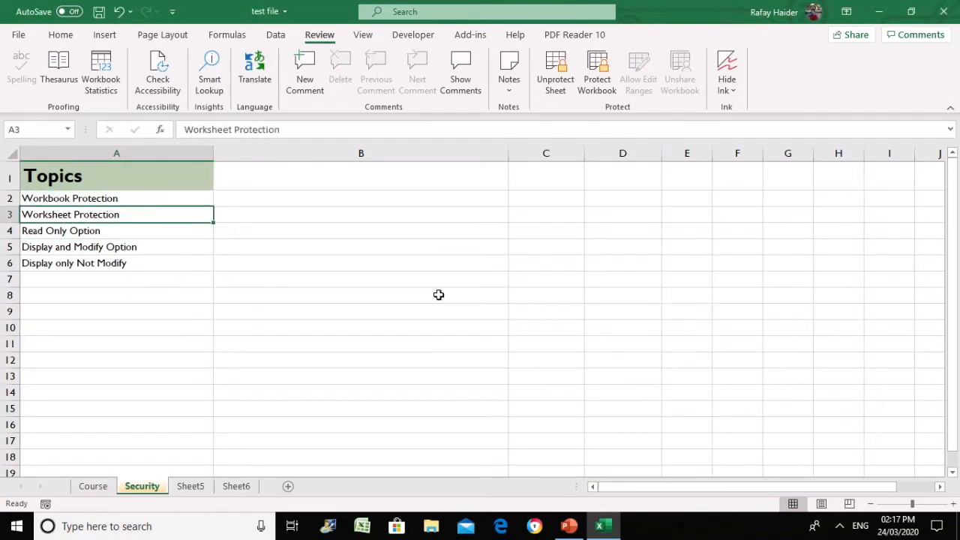
{"action": "left_click", "coordinate": [139, 237]}
{"action": "left_click_drag", "start_coordinate": [131, 172], "coordinate": [134, 264]}
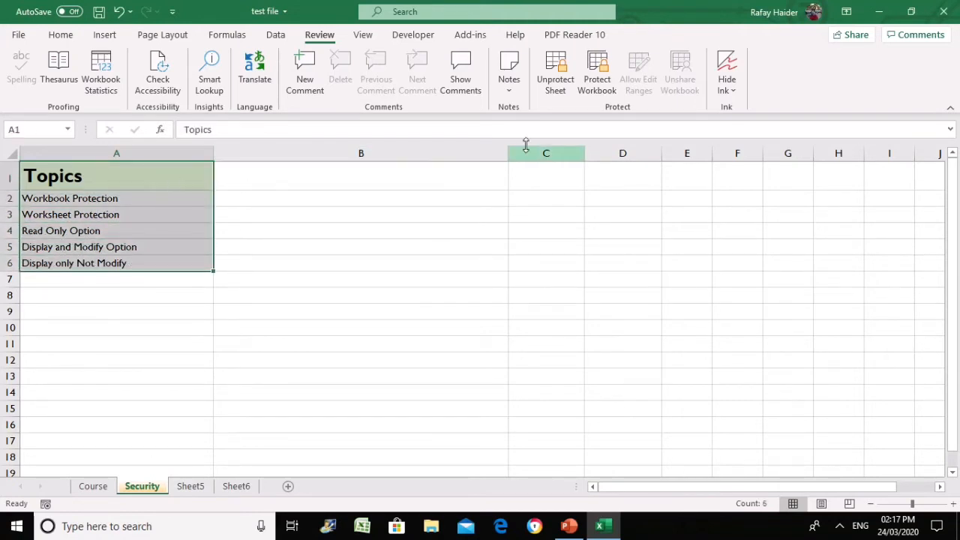
Remove the Security sheet's protection by entering its password
{"action": "left_click", "coordinate": [549, 89]}
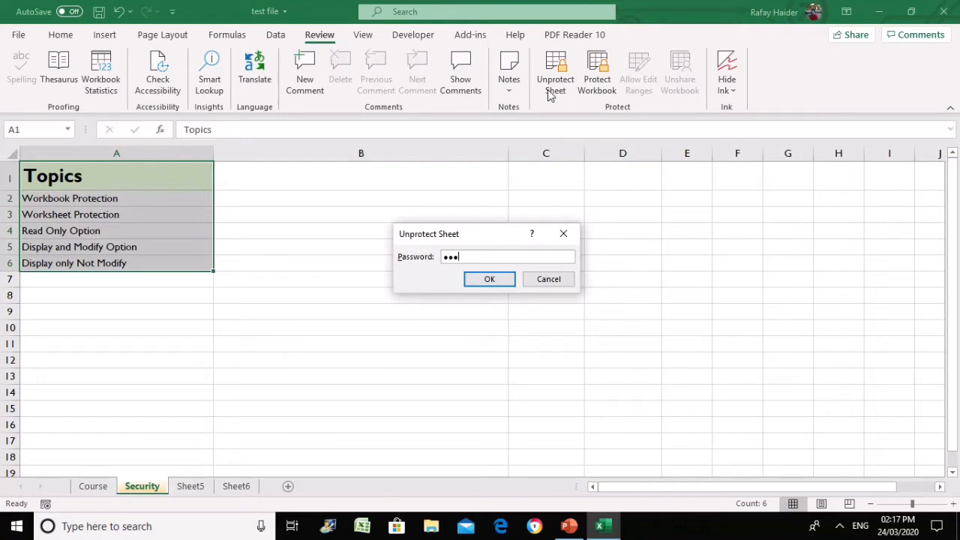
{"action": "key", "text": "Return"}
{"action": "left_click", "coordinate": [392, 343]}
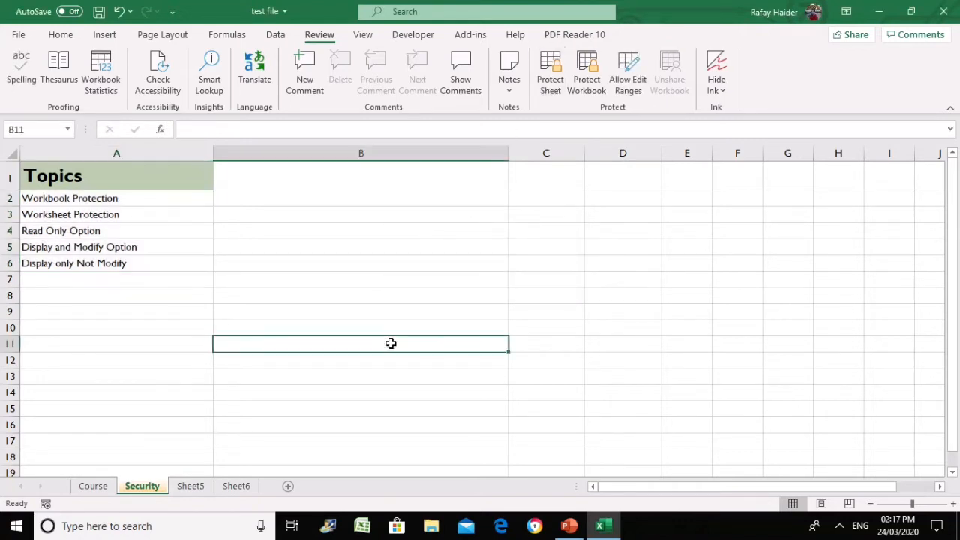
Test that A6 'Display only Not Modify' is editable by deleting it and undoing
{"action": "left_click", "coordinate": [129, 267]}
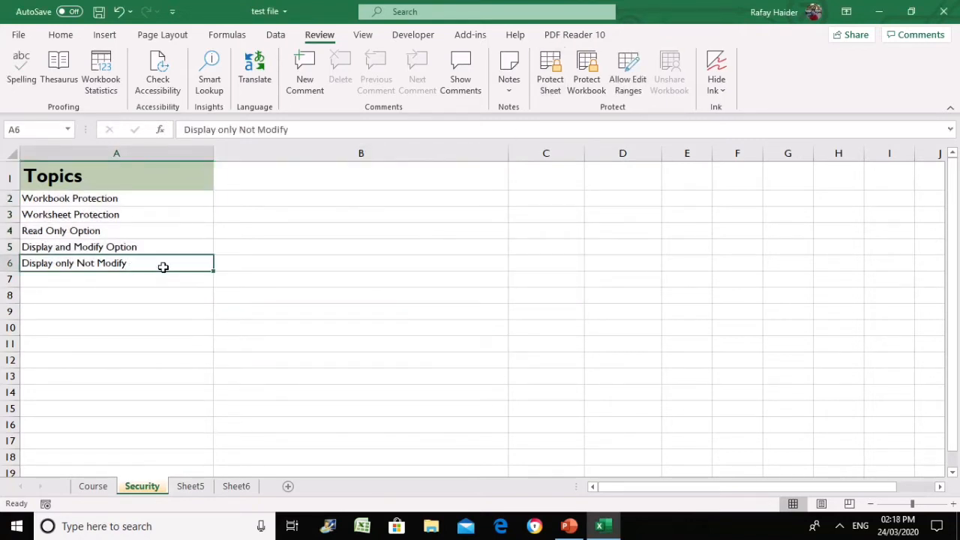
{"action": "key", "text": "Delete"}
{"action": "key", "text": "ctrl+z"}
{"action": "left_click", "coordinate": [155, 326]}
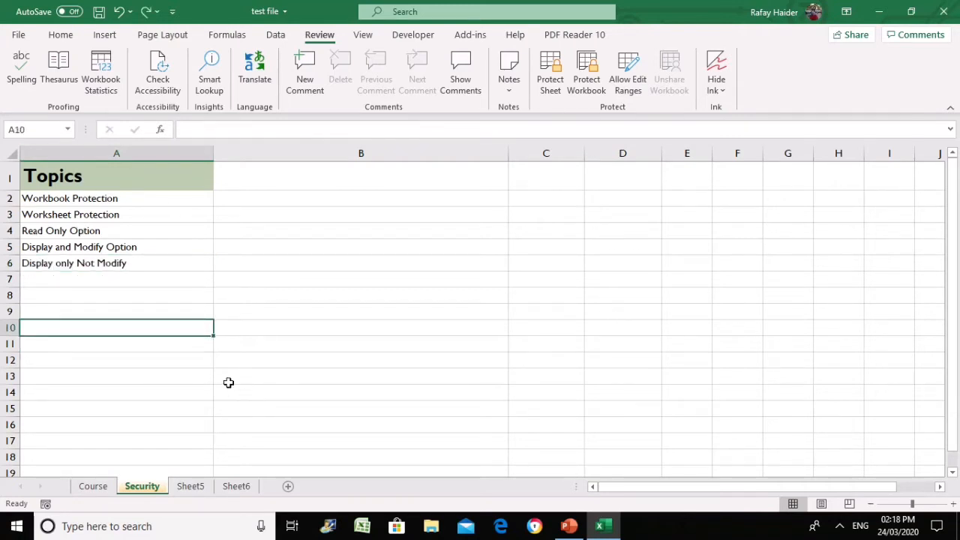
{"action": "left_click", "coordinate": [308, 292]}
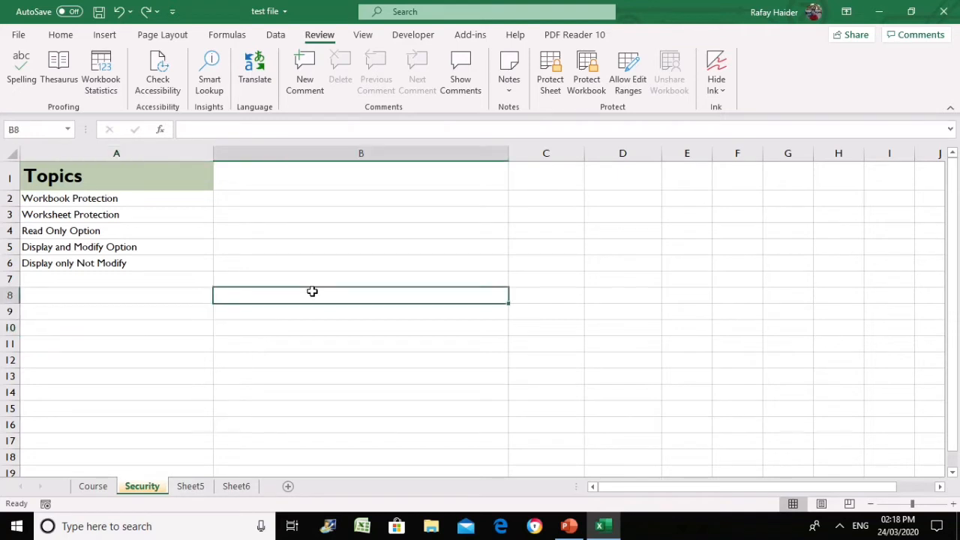
{"action": "left_click", "coordinate": [240, 217]}
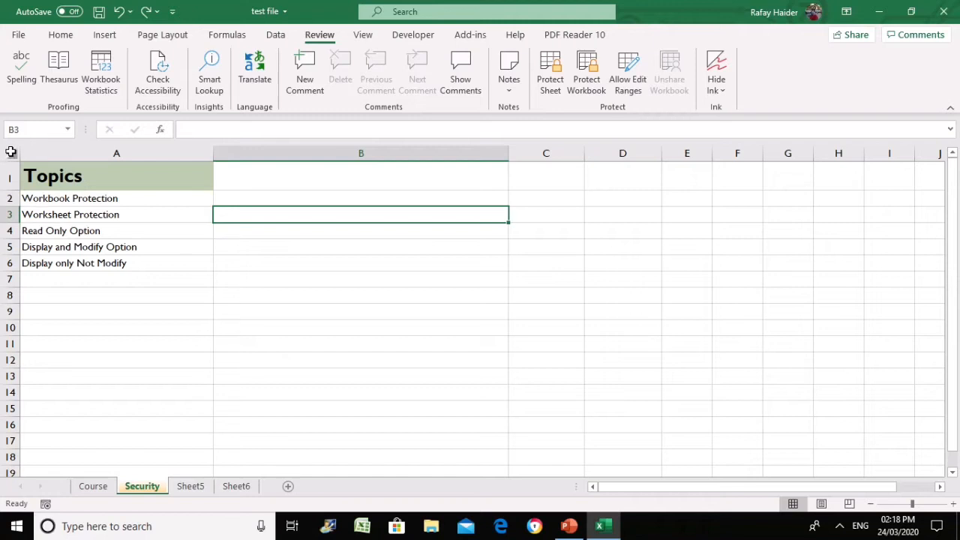
{"action": "left_click", "coordinate": [11, 153]}
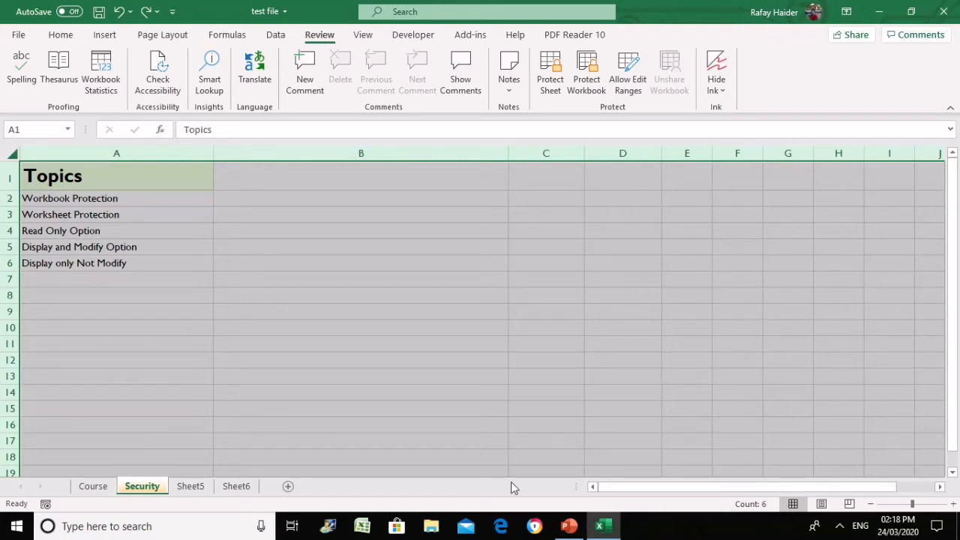
Set every cell on the sheet to Locked in Format Cells
{"action": "right_click", "coordinate": [120, 188]}
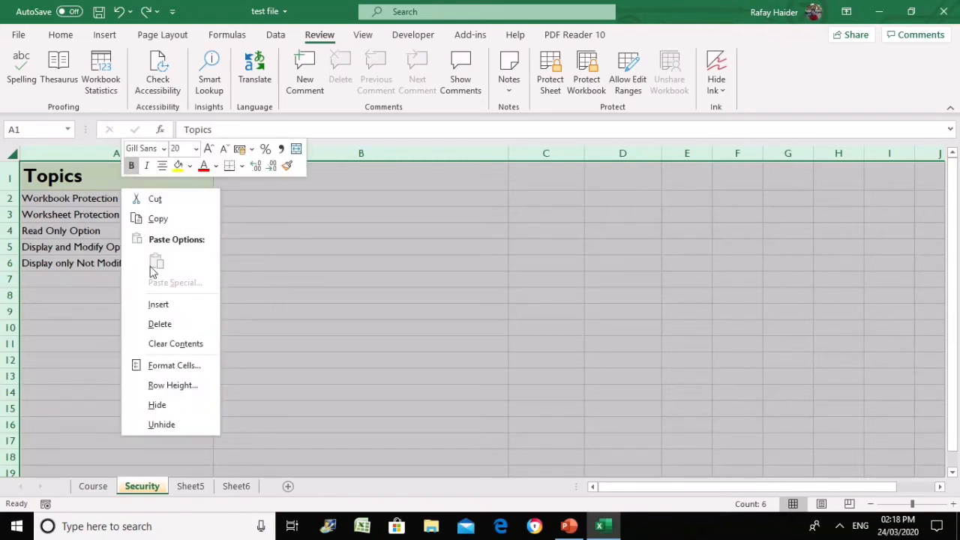
{"action": "left_click", "coordinate": [195, 370]}
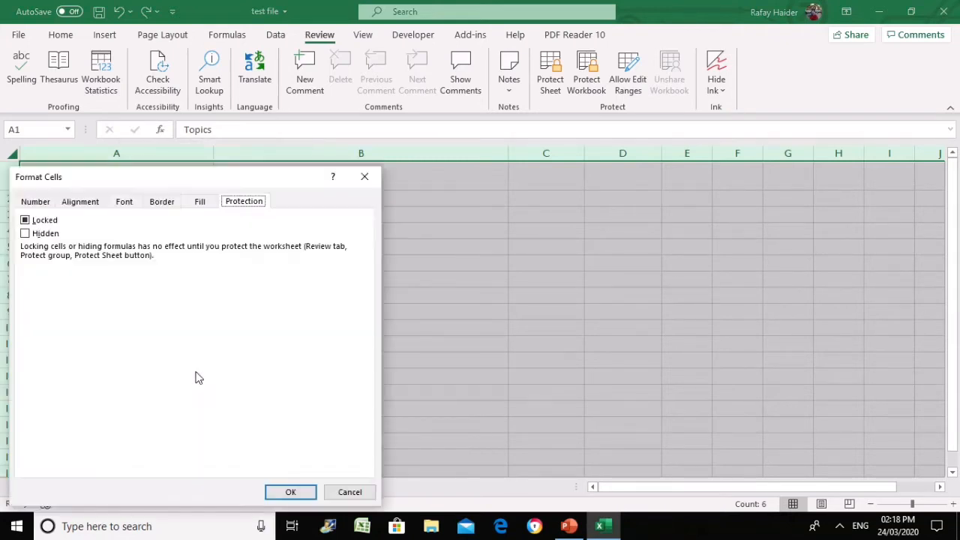
{"action": "left_click", "coordinate": [29, 224]}
{"action": "left_click", "coordinate": [306, 496]}
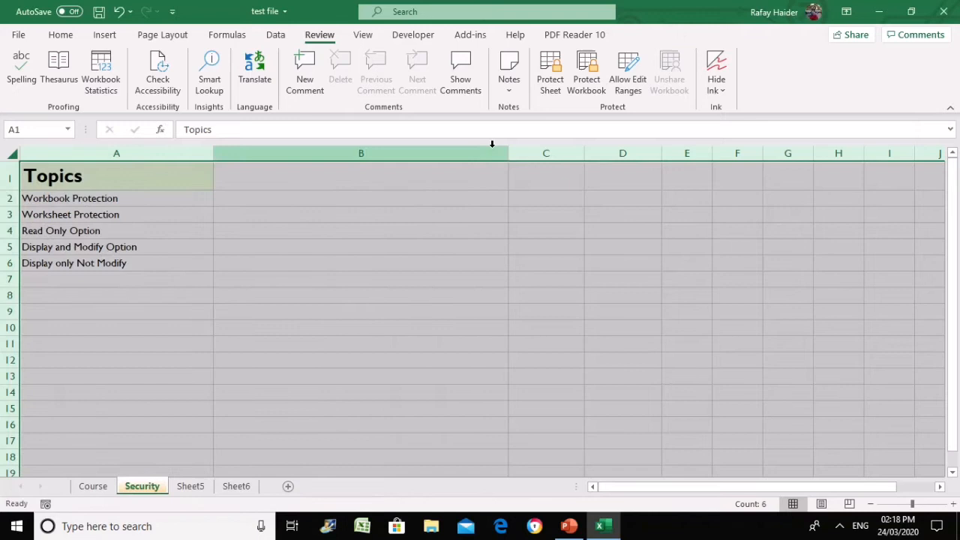
Protect the Security sheet with a new password, entering it twice
{"action": "left_click", "coordinate": [550, 75]}
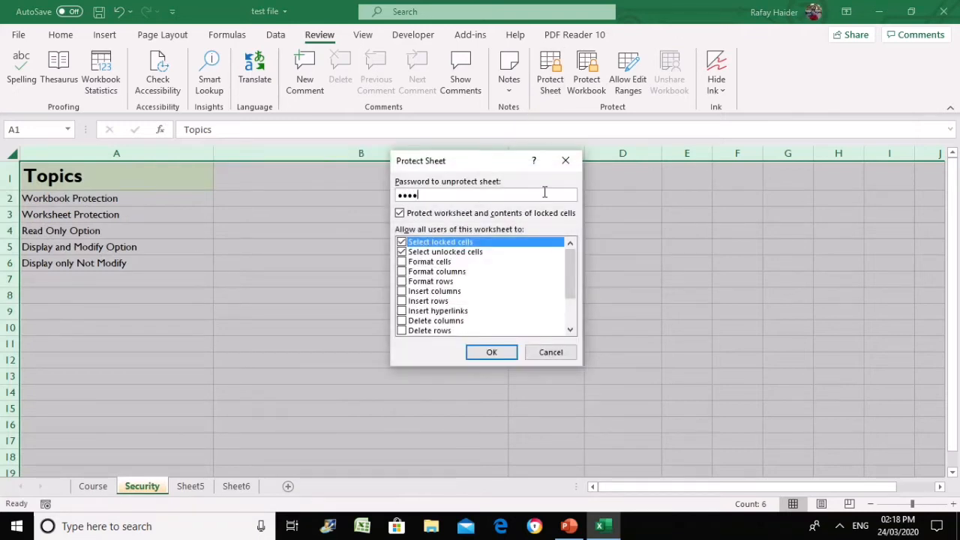
{"action": "key", "text": "Return"}
{"action": "type", "text": "1234"}
{"action": "key", "text": "Return"}
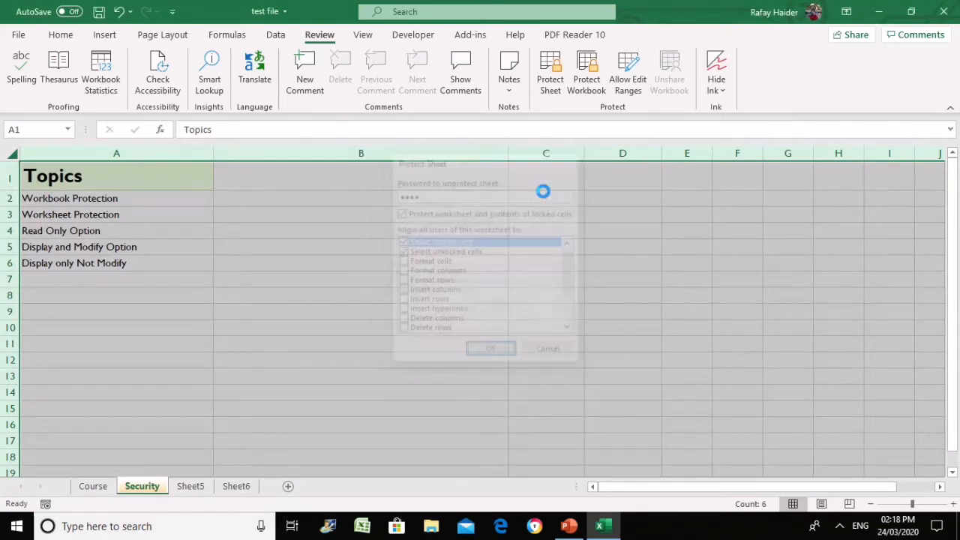
Try editing B7 and C10, dismiss the protected-sheet warnings, and confirm Insert features are disabled
{"action": "left_click", "coordinate": [349, 234]}
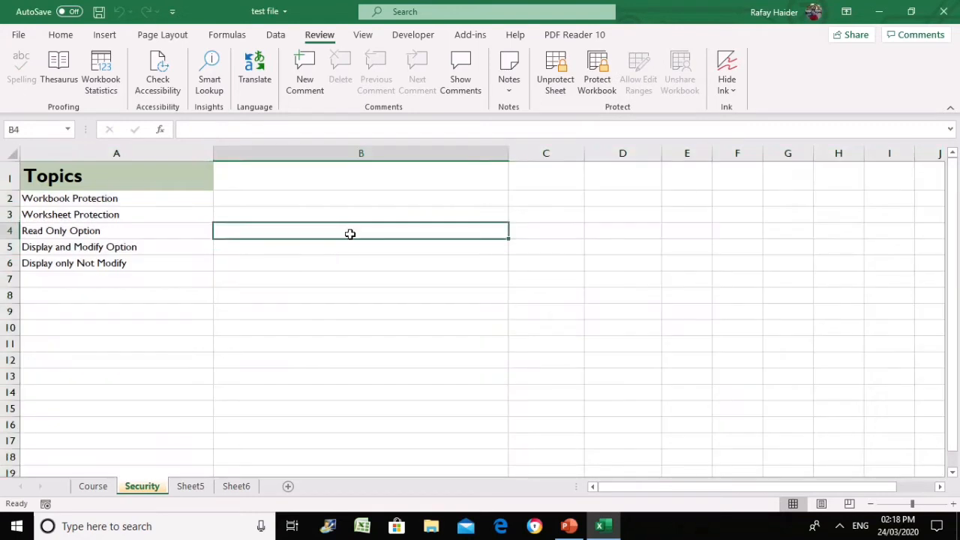
{"action": "left_click", "coordinate": [372, 278]}
{"action": "double_click", "coordinate": [375, 283]}
{"action": "left_click", "coordinate": [488, 305]}
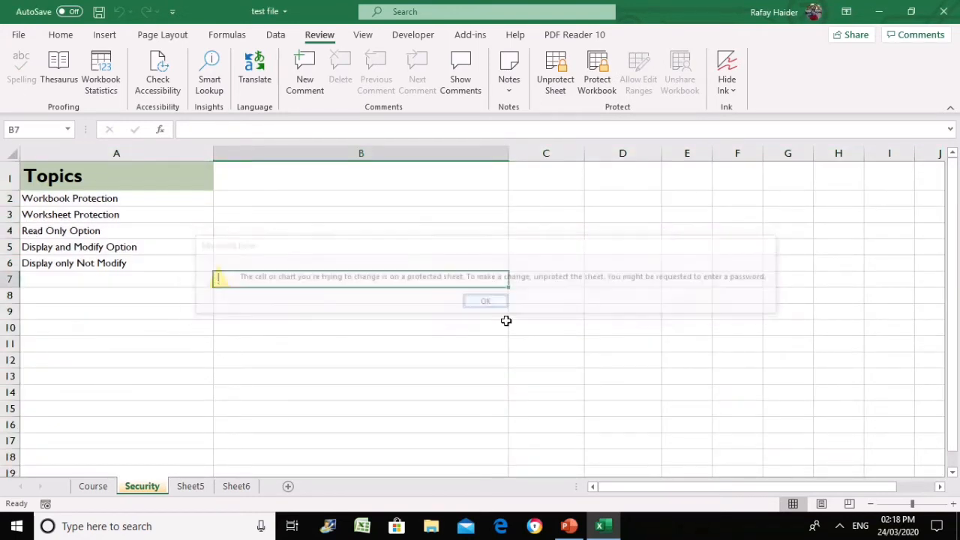
{"action": "left_click", "coordinate": [561, 334]}
{"action": "double_click", "coordinate": [561, 336]}
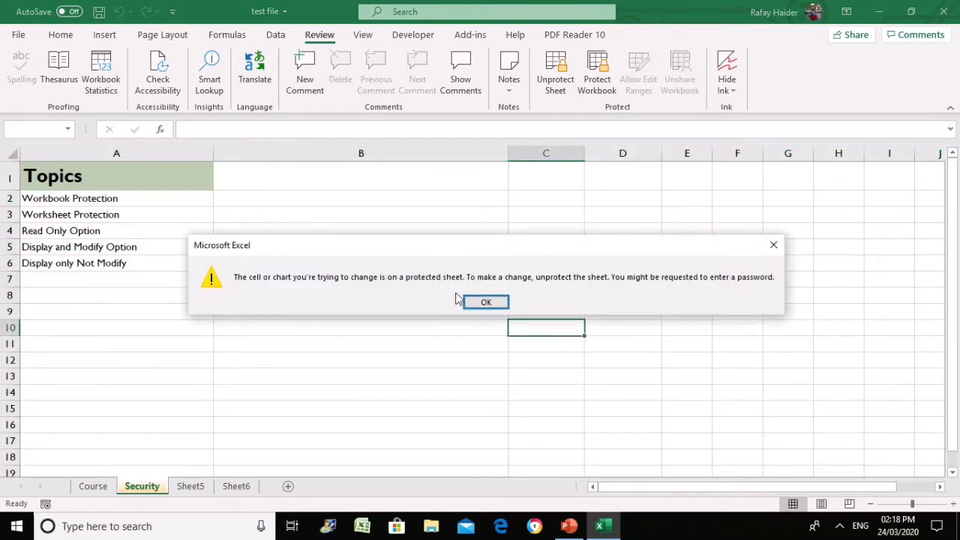
{"action": "left_click", "coordinate": [488, 303]}
{"action": "left_click", "coordinate": [415, 325]}
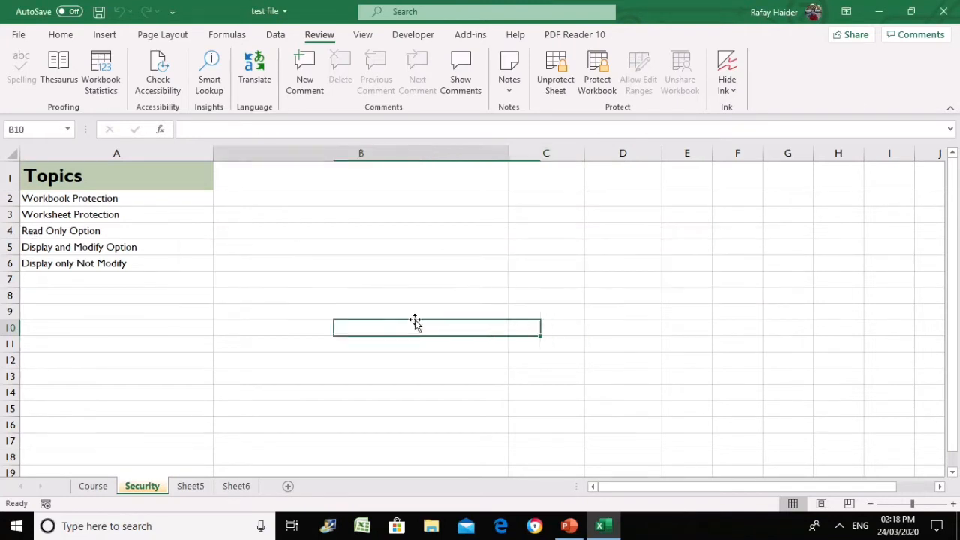
{"action": "left_click", "coordinate": [100, 36]}
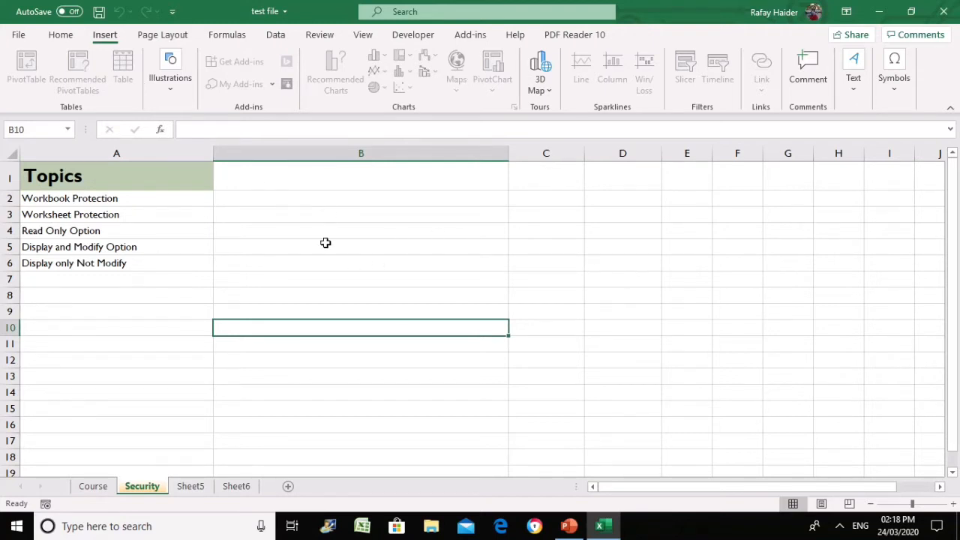
{"action": "left_click", "coordinate": [325, 243]}
{"action": "left_click", "coordinate": [164, 198]}
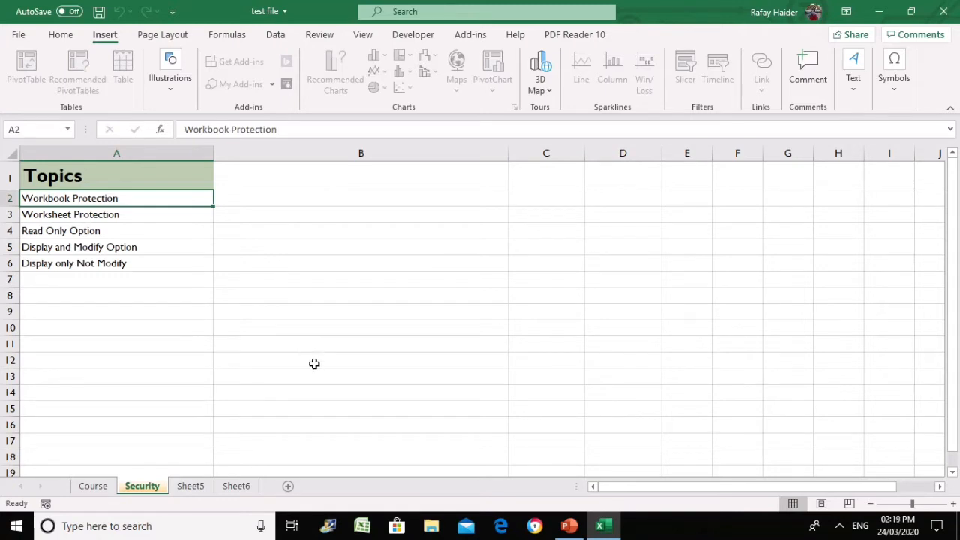
{"action": "left_click", "coordinate": [282, 330]}
{"action": "left_click", "coordinate": [163, 216]}
{"action": "left_click", "coordinate": [163, 200]}
{"action": "left_click", "coordinate": [459, 267]}
{"action": "left_click", "coordinate": [250, 215]}
{"action": "left_click", "coordinate": [176, 268]}
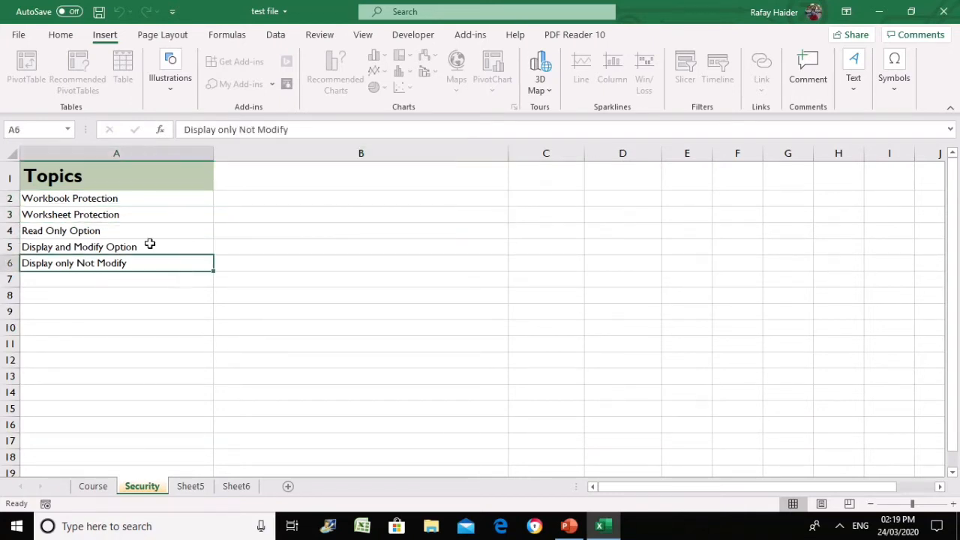
{"action": "left_click_drag", "start_coordinate": [152, 231], "coordinate": [150, 257]}
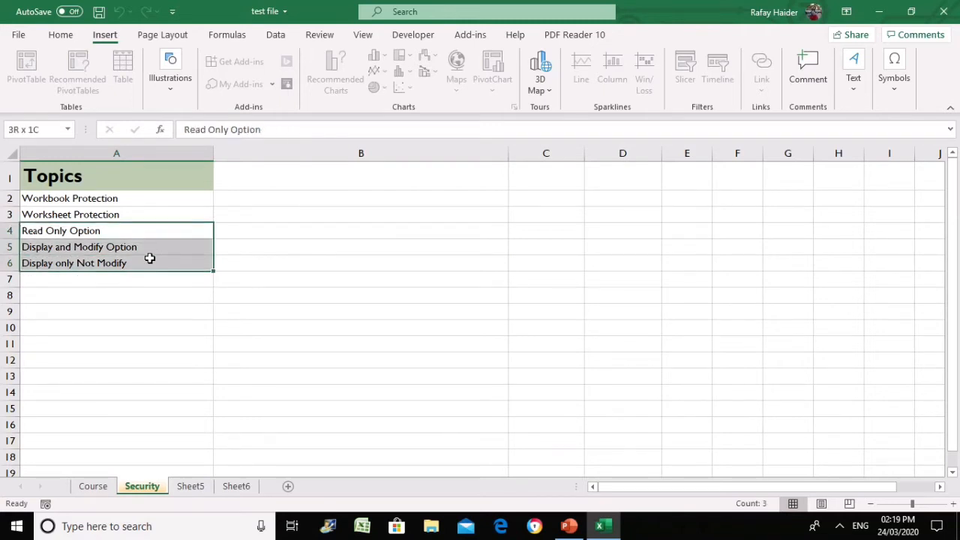
{"action": "left_click_drag", "start_coordinate": [150, 258], "coordinate": [148, 252]}
{"action": "left_click_drag", "start_coordinate": [147, 200], "coordinate": [152, 295]}
{"action": "left_click", "coordinate": [402, 293]}
{"action": "left_click", "coordinate": [139, 231]}
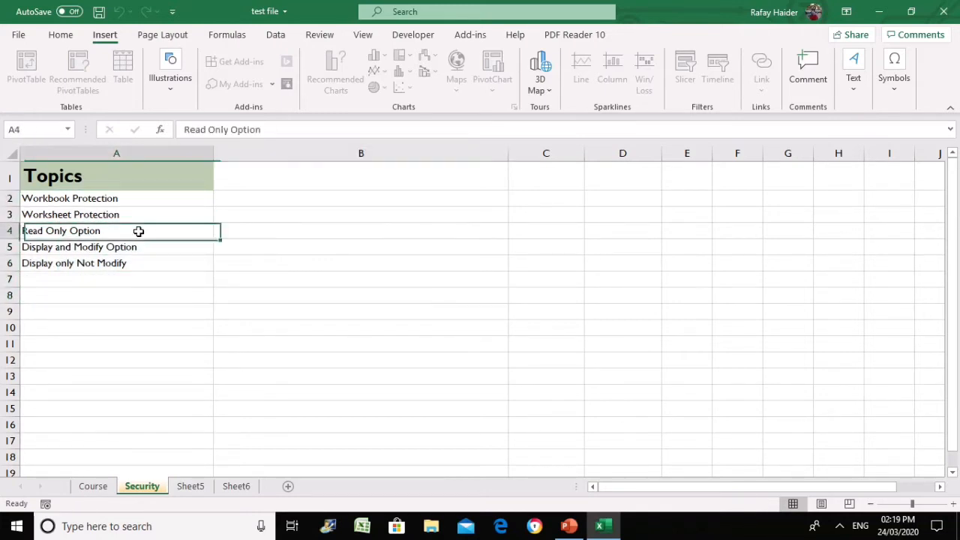
{"action": "left_click", "coordinate": [146, 247]}
{"action": "left_click", "coordinate": [158, 279]}
{"action": "left_click", "coordinate": [206, 349]}
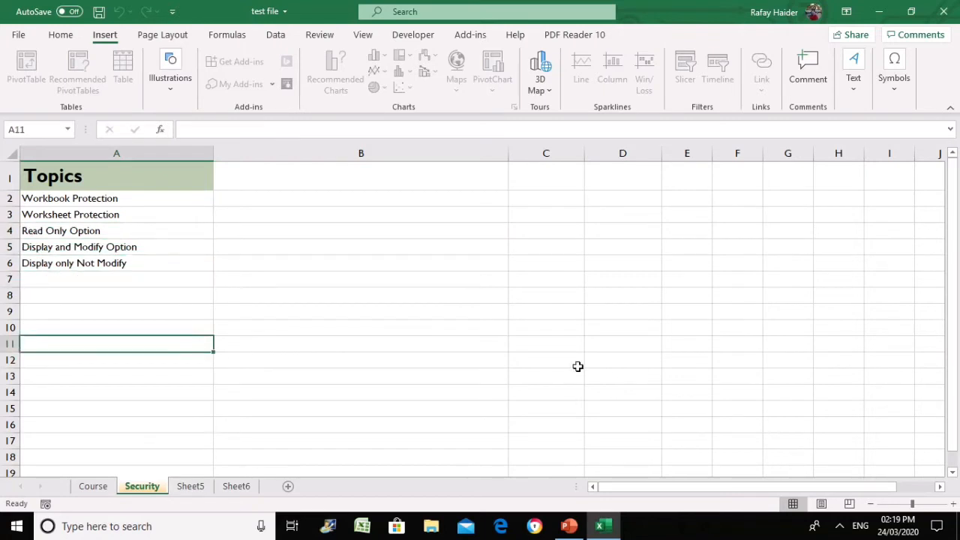
{"action": "left_click", "coordinate": [579, 367]}
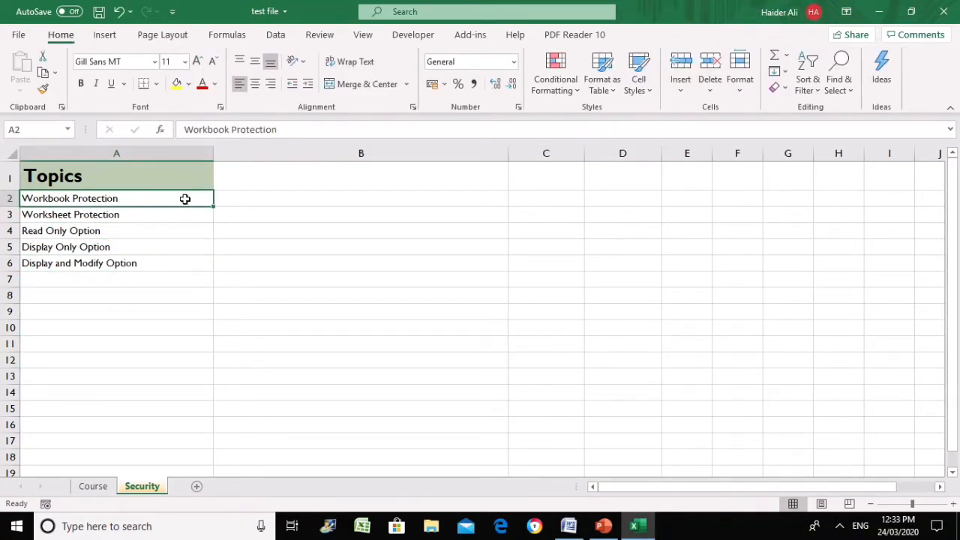
Highlight the protection topics, show the Review tools, and close the Security sheet-tab menu unchanged
{"action": "mouse_move", "coordinate": [185, 199]}
{"action": "left_mouse_down"}
{"action": "mouse_move", "coordinate": [184, 226]}
{"action": "mouse_move", "coordinate": [188, 211]}
{"action": "left_mouse_up"}
{"action": "left_click", "coordinate": [352, 263]}
{"action": "left_click", "coordinate": [321, 34]}
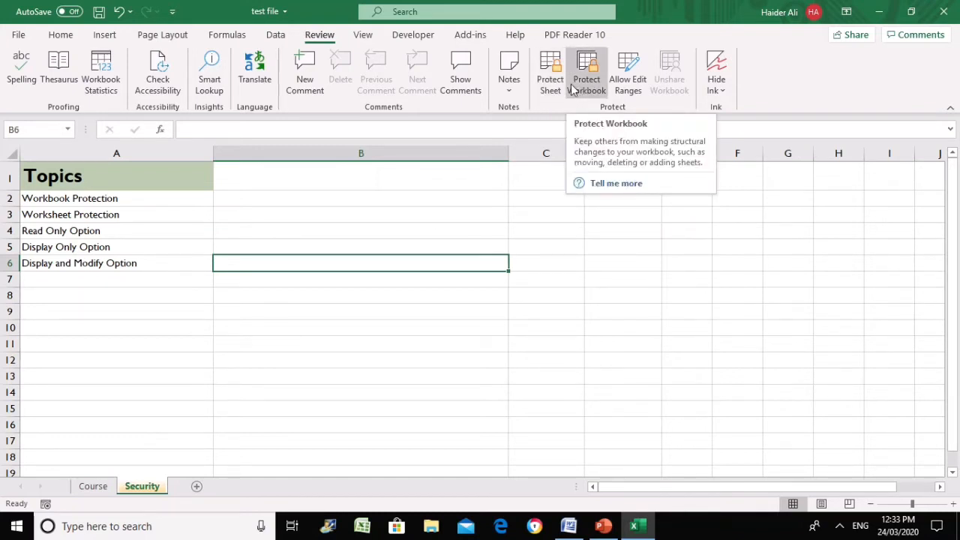
{"action": "left_click", "coordinate": [360, 227]}
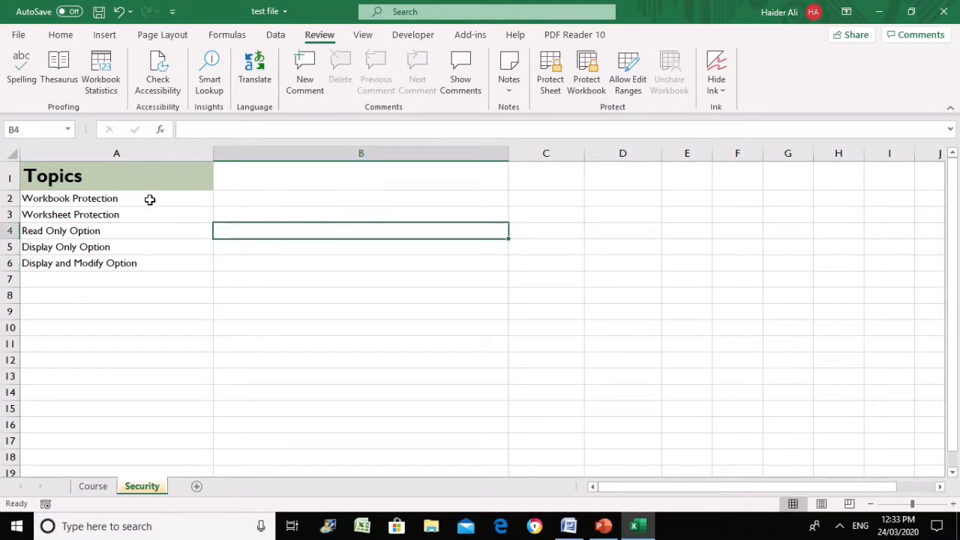
{"action": "left_click", "coordinate": [148, 199]}
{"action": "left_click", "coordinate": [375, 206]}
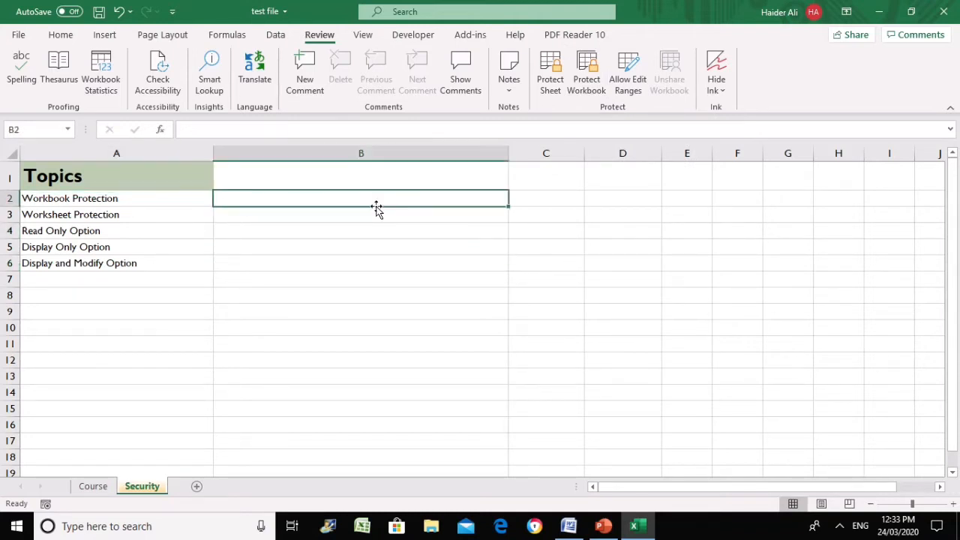
{"action": "right_click", "coordinate": [144, 488]}
{"action": "left_click", "coordinate": [383, 303]}
{"action": "left_click", "coordinate": [265, 300]}
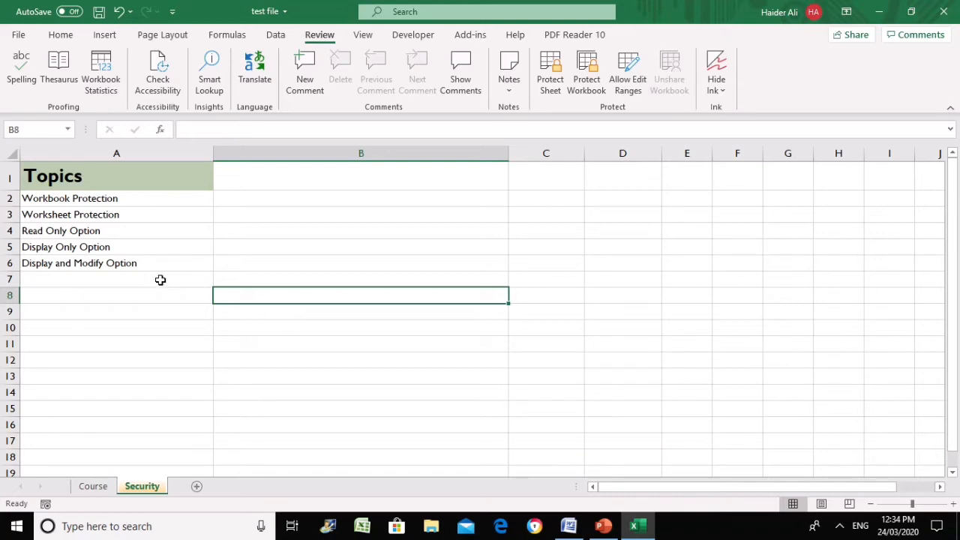
Point out the Read Only and Display Only topics, then open the File backstage
{"action": "left_click_drag", "start_coordinate": [156, 232], "coordinate": [157, 261]}
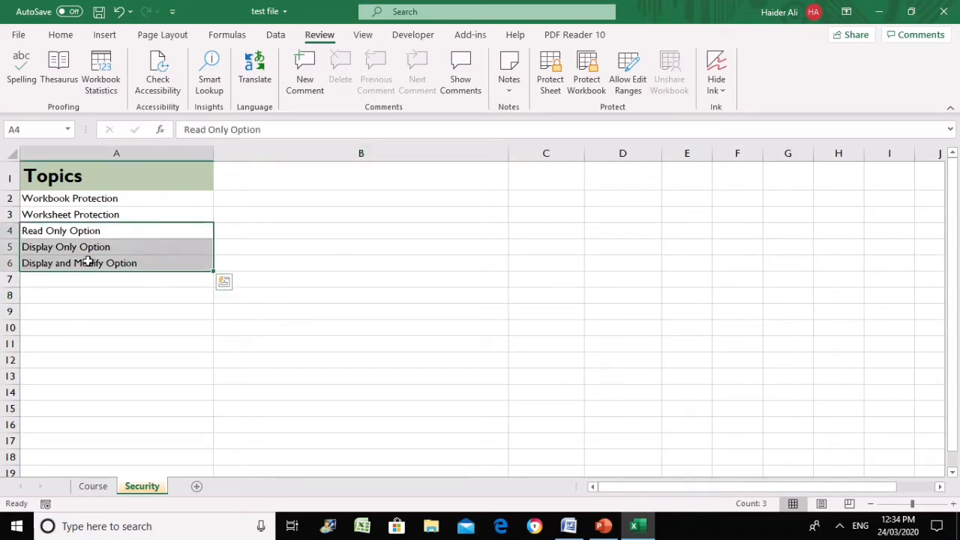
{"action": "left_click", "coordinate": [157, 234]}
{"action": "left_click", "coordinate": [154, 249]}
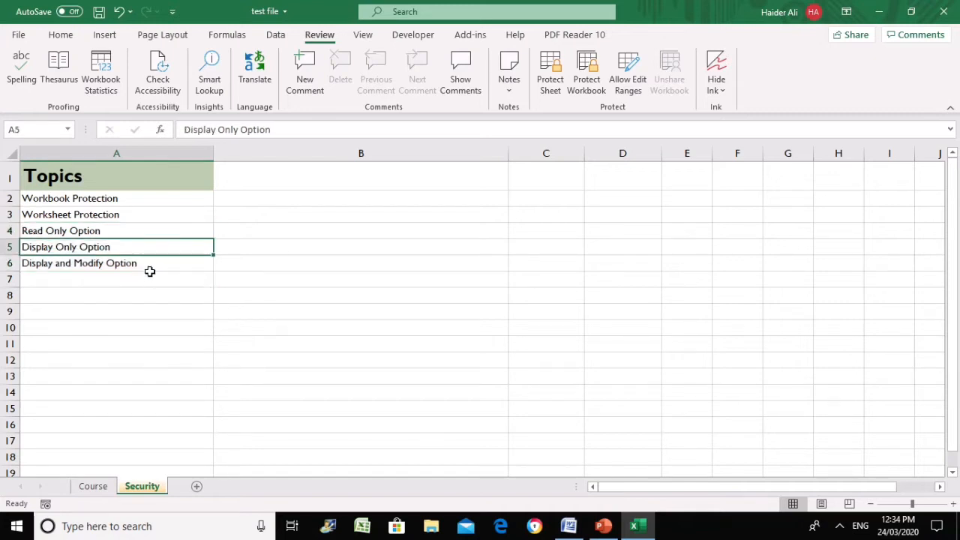
{"action": "left_click", "coordinate": [151, 276]}
{"action": "left_click", "coordinate": [146, 234]}
{"action": "left_click", "coordinate": [143, 278]}
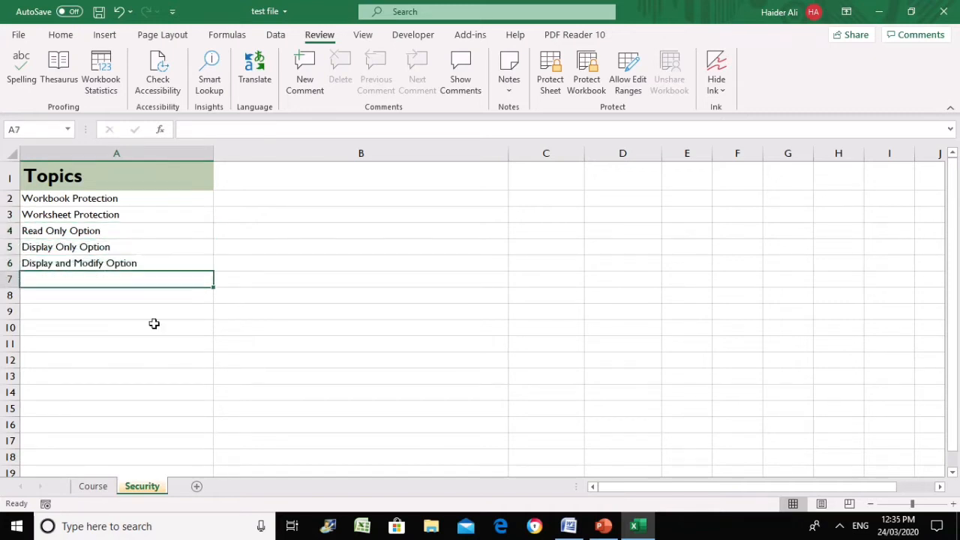
{"action": "left_click", "coordinate": [146, 231]}
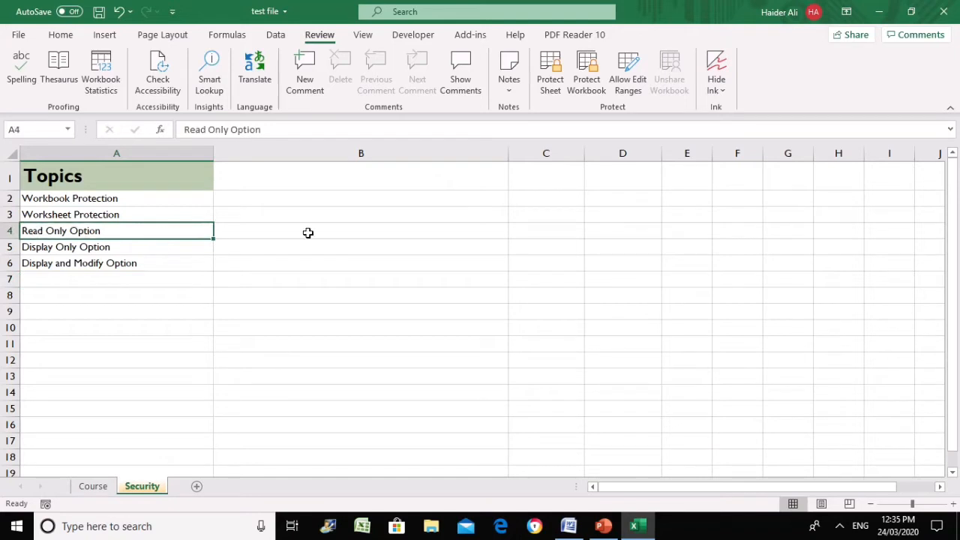
{"action": "left_click", "coordinate": [263, 230]}
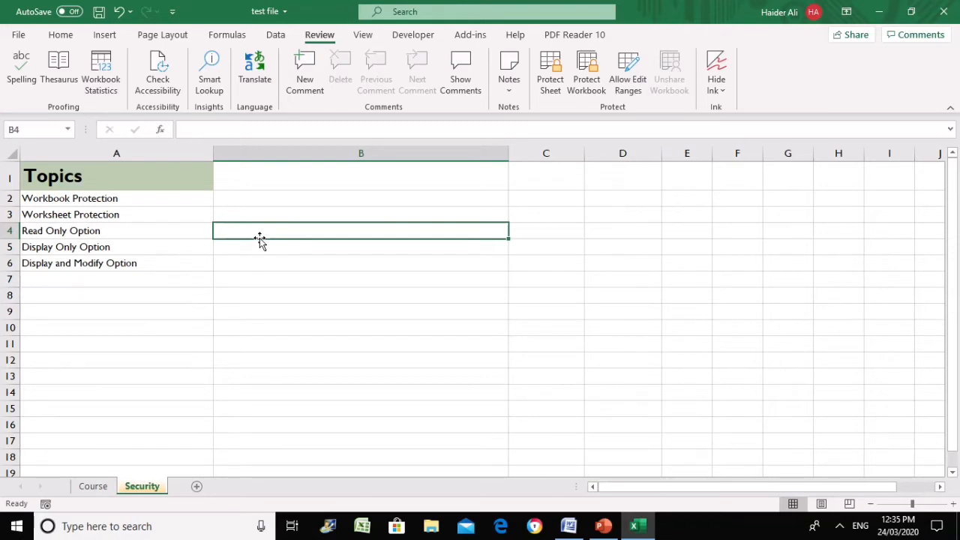
{"action": "left_click", "coordinate": [270, 264]}
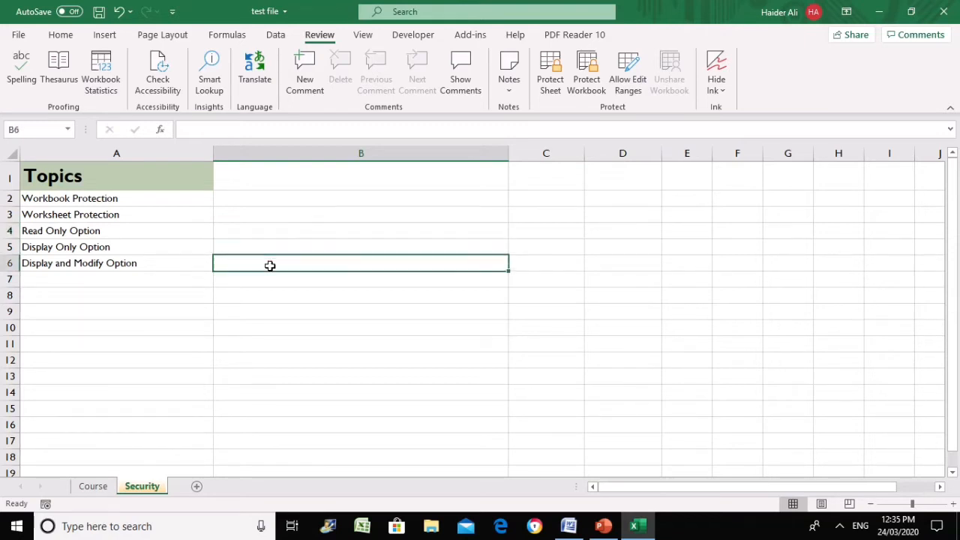
{"action": "left_click", "coordinate": [255, 228]}
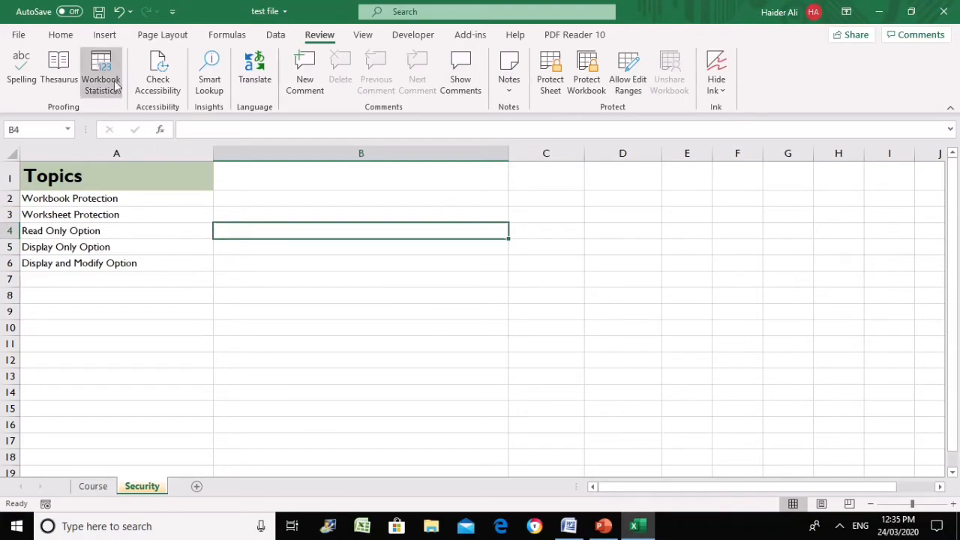
{"action": "left_click", "coordinate": [18, 34]}
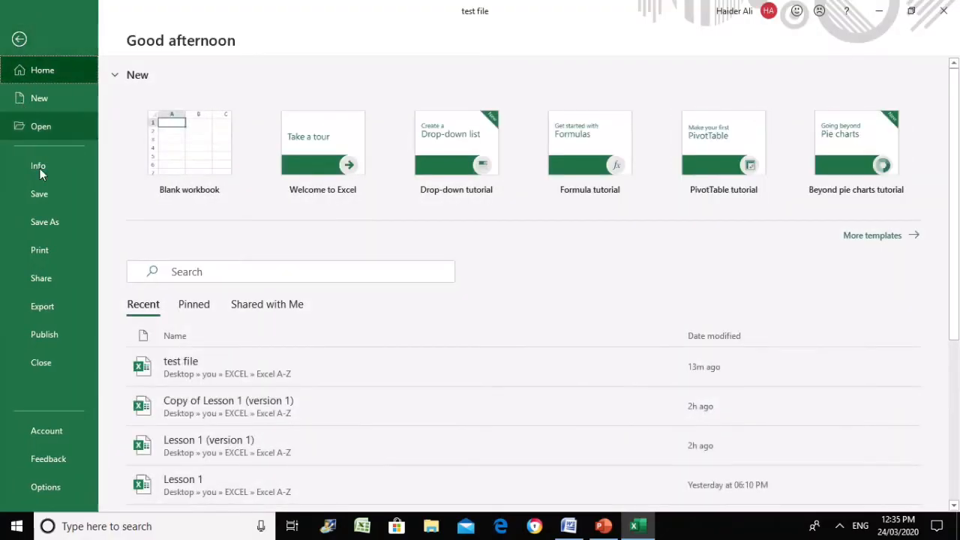
Save As test file with Read-only recommended ticked in General Options, replacing the existing copy
{"action": "left_click", "coordinate": [51, 219]}
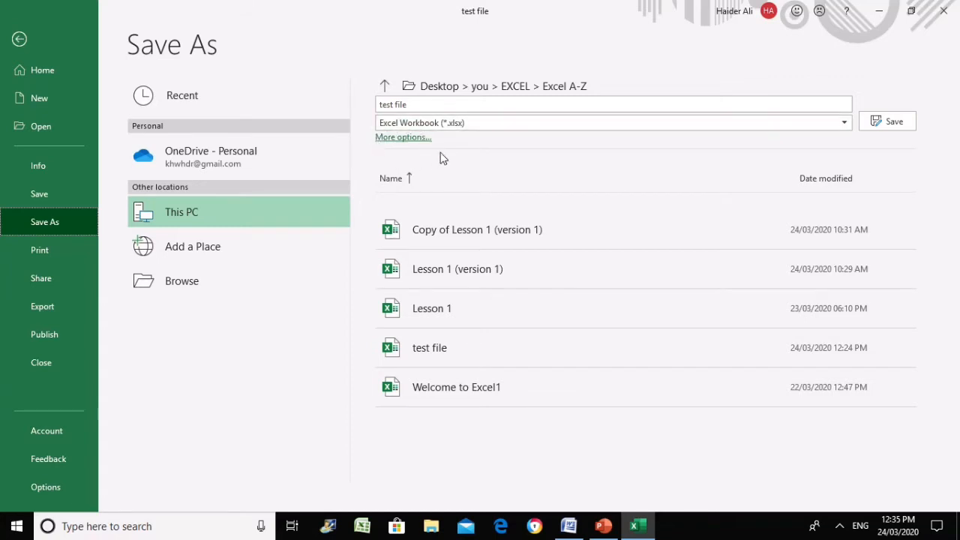
{"action": "left_click", "coordinate": [403, 138]}
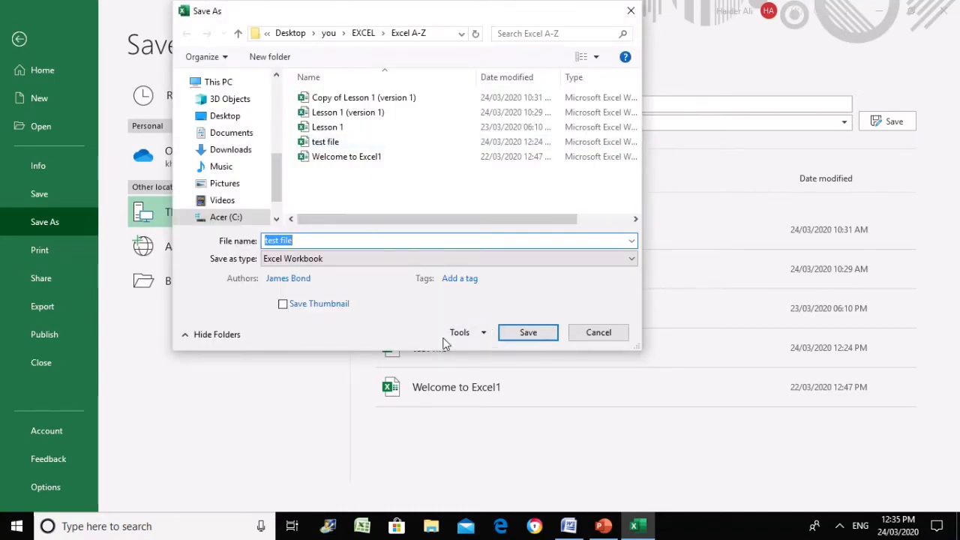
{"action": "left_click", "coordinate": [484, 335]}
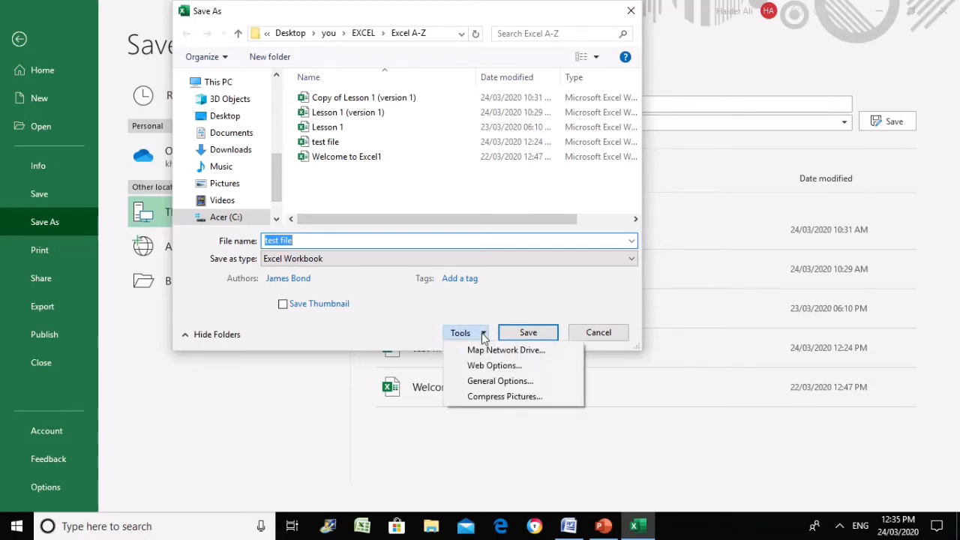
{"action": "left_click", "coordinate": [488, 381]}
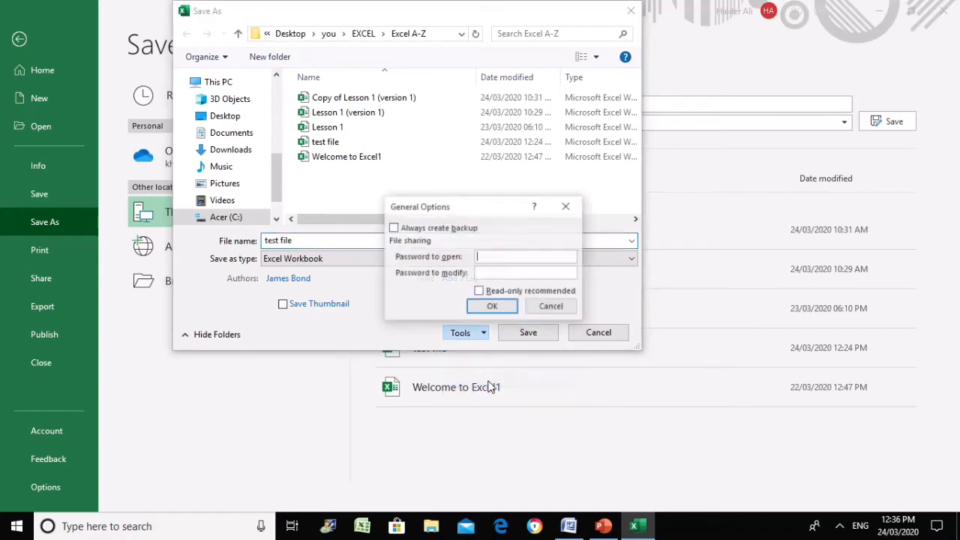
{"action": "left_click_drag", "start_coordinate": [516, 203], "coordinate": [746, 124]}
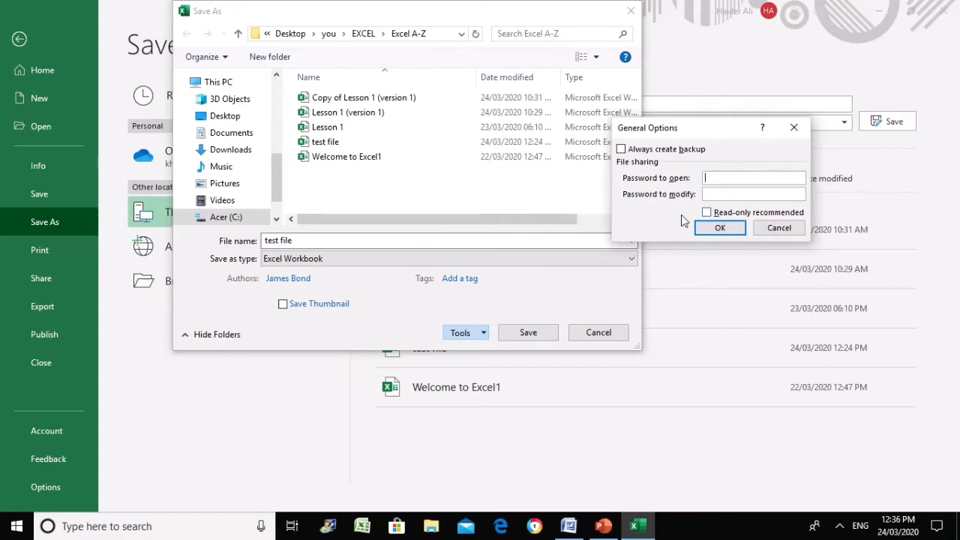
{"action": "left_click", "coordinate": [708, 213]}
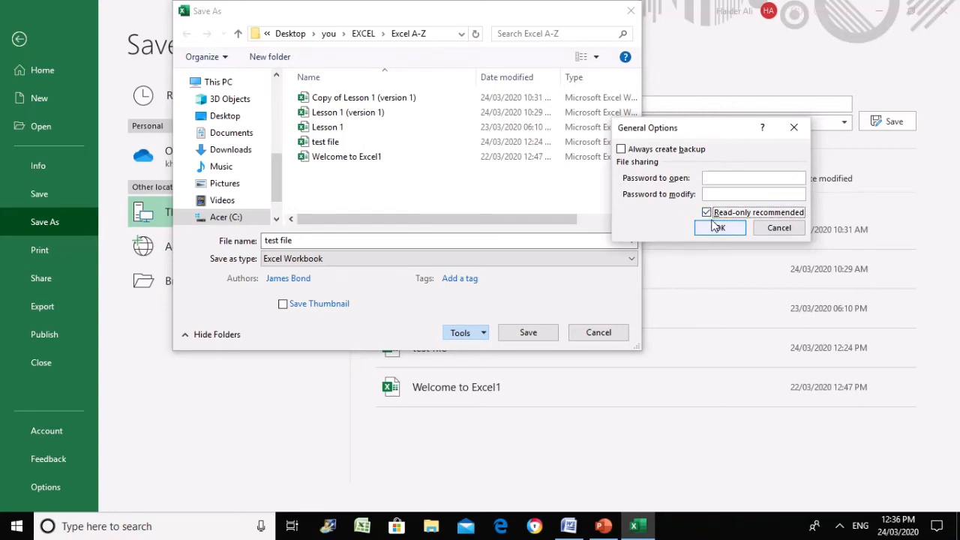
{"action": "left_click", "coordinate": [716, 229]}
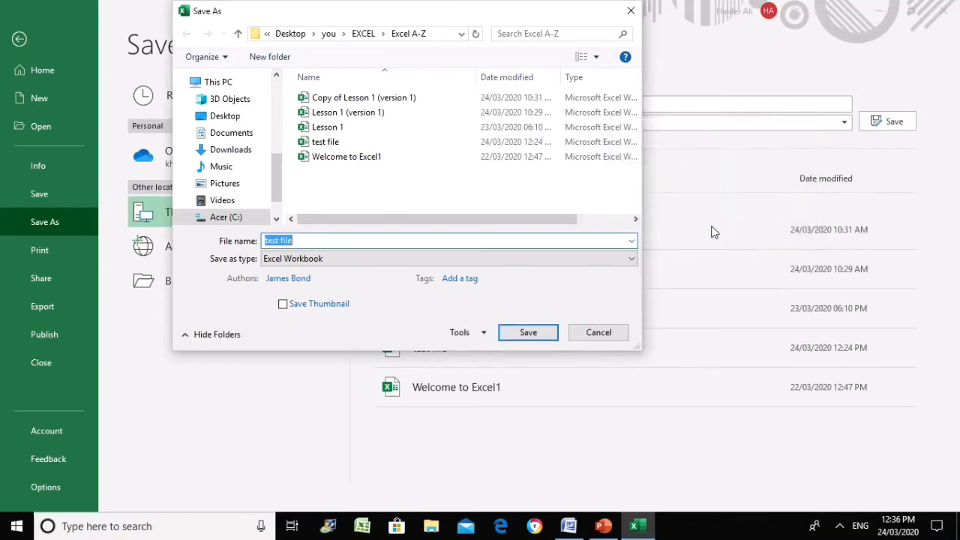
{"action": "left_click", "coordinate": [545, 336]}
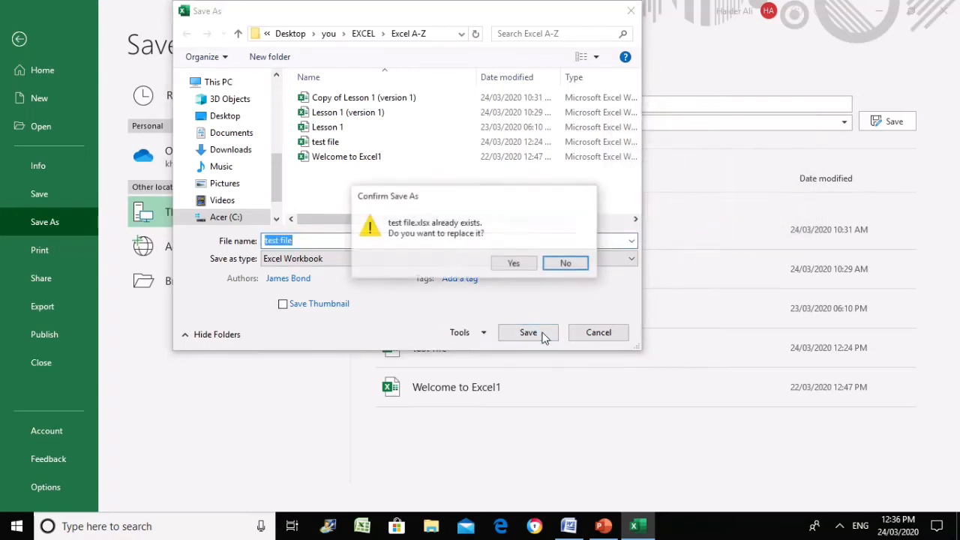
{"action": "left_click", "coordinate": [532, 264]}
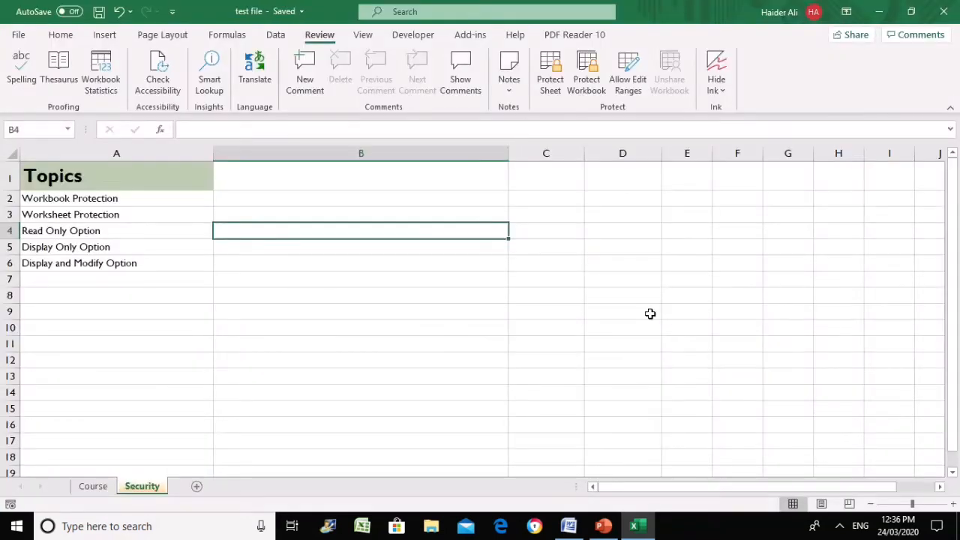
Close Excel, relaunch it from the desktop shortcut, and reopen test file from the Recent list
{"action": "left_click", "coordinate": [443, 301]}
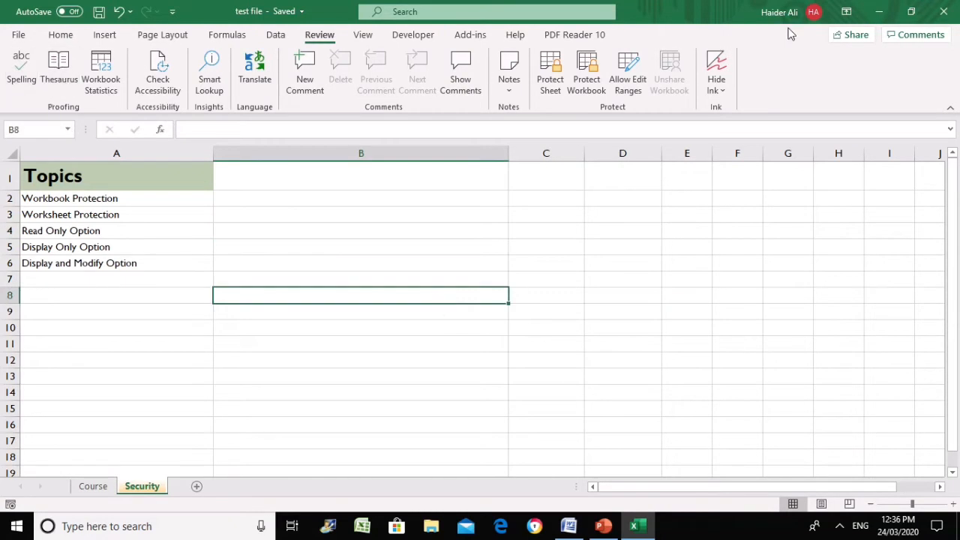
{"action": "left_click", "coordinate": [945, 17]}
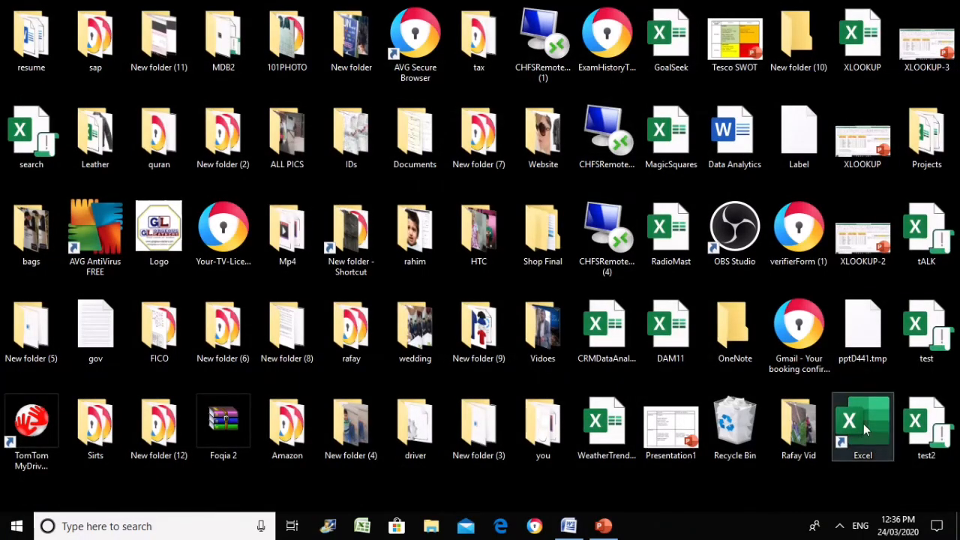
{"action": "left_click", "coordinate": [863, 424]}
{"action": "double_click", "coordinate": [860, 426]}
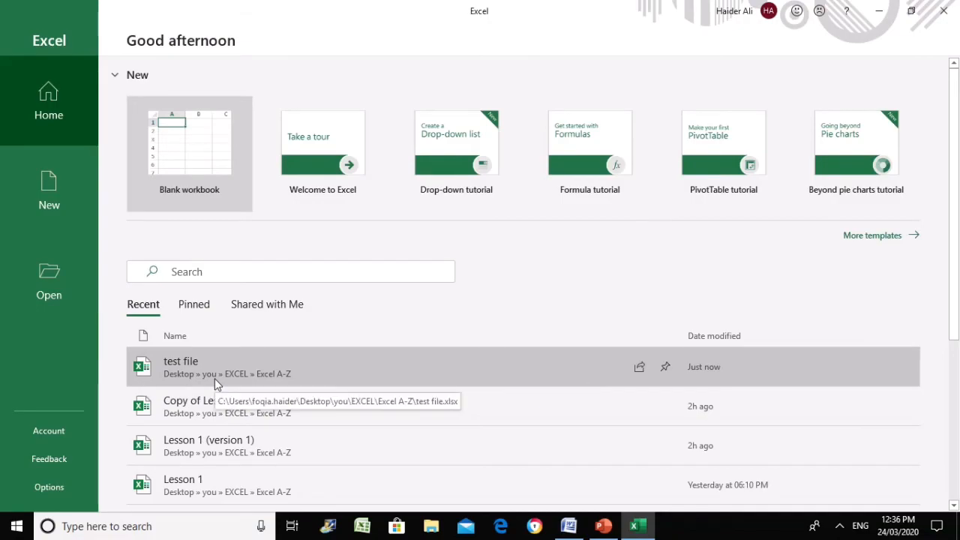
{"action": "left_click", "coordinate": [215, 378]}
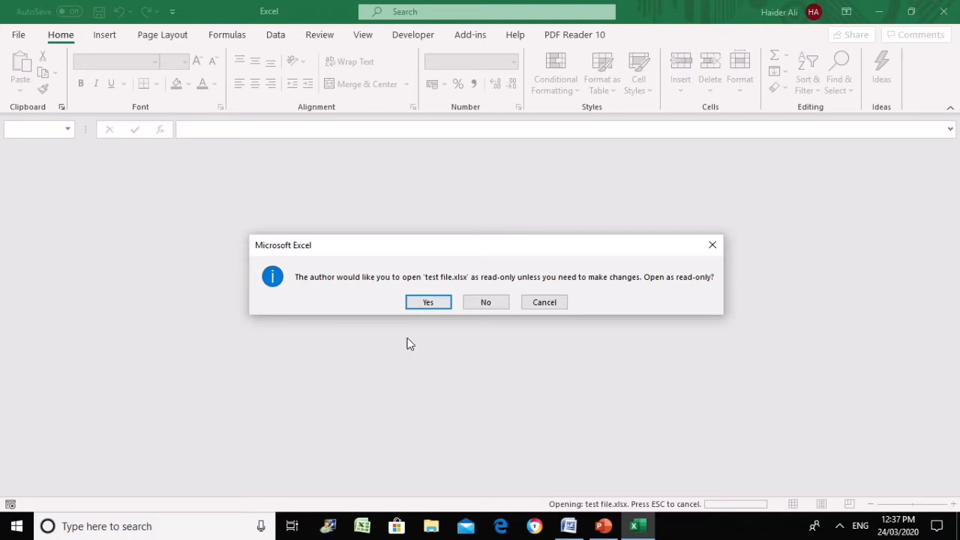
Open test file as read-only and enter 'read Only' in cell B4
{"action": "left_click", "coordinate": [428, 302]}
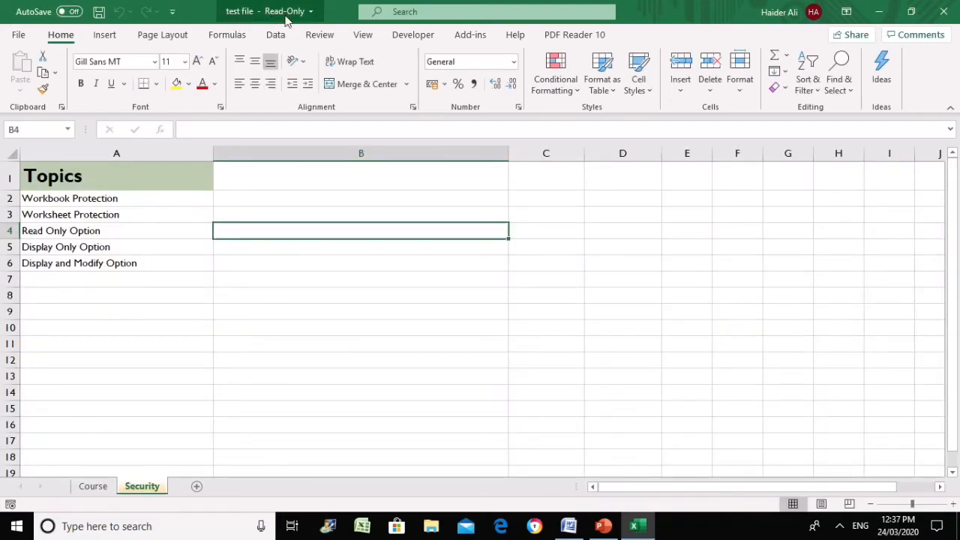
{"action": "left_click", "coordinate": [299, 263]}
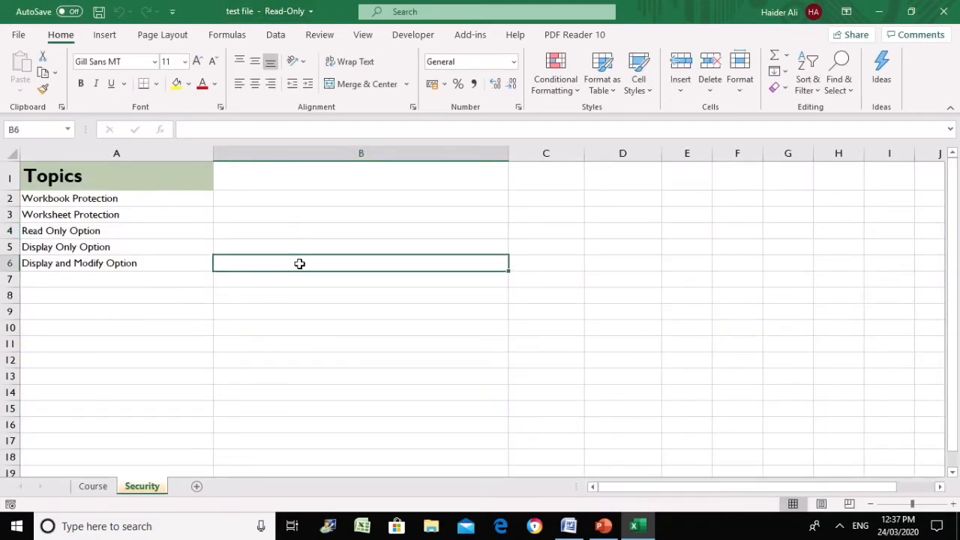
{"action": "left_click", "coordinate": [279, 232]}
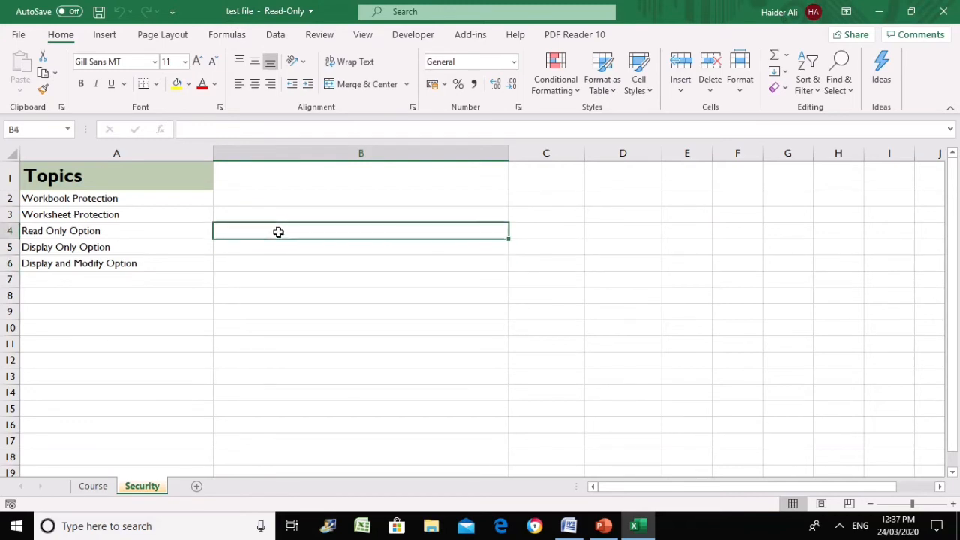
{"action": "type", "text": "reaad"}
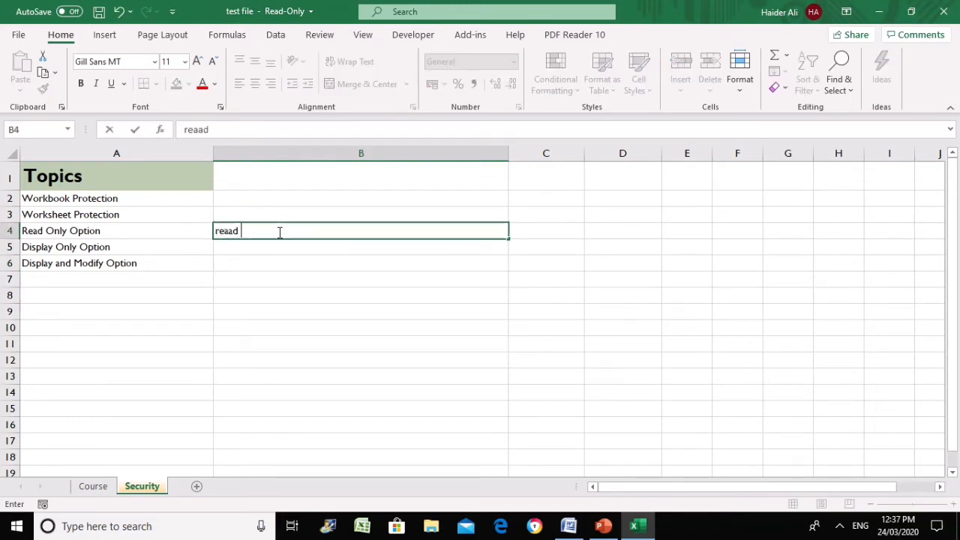
{"action": "key", "text": "BackSpace"}
{"action": "key", "text": "BackSpace"}
{"action": "type", "text": "d Only"}
{"action": "left_click", "coordinate": [286, 388]}
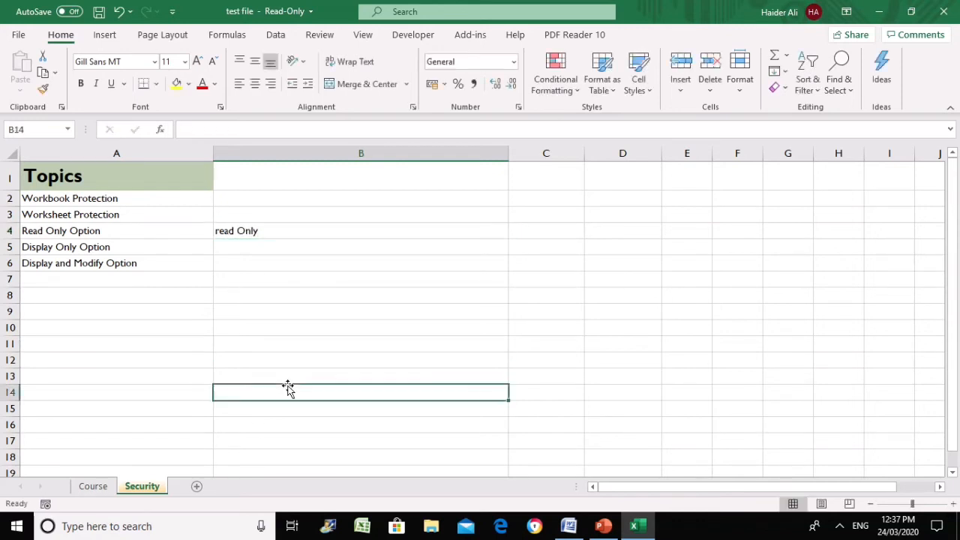
Try saving the read-only workbook, dismiss the warning, and close Excel without saving
{"action": "left_click", "coordinate": [98, 12]}
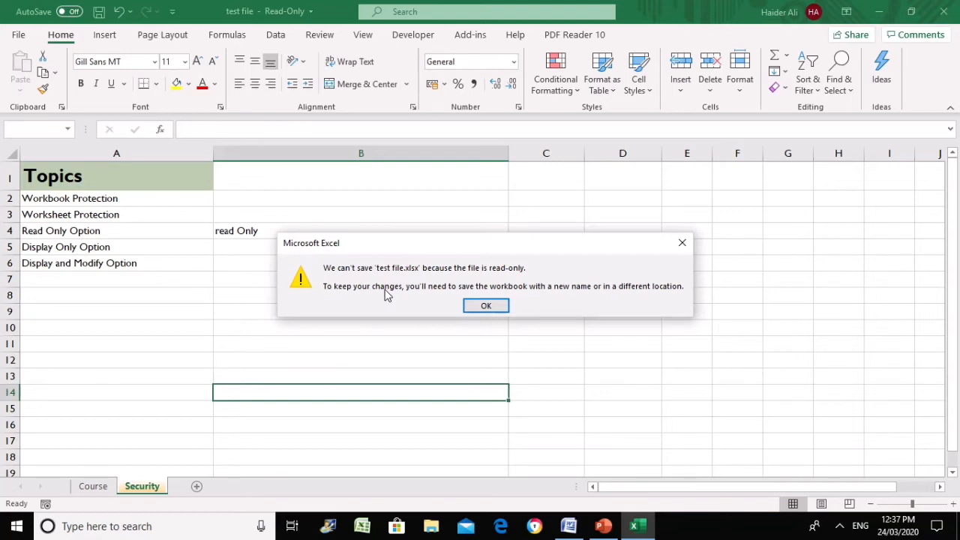
{"action": "left_click", "coordinate": [496, 309]}
{"action": "left_click", "coordinate": [18, 43]}
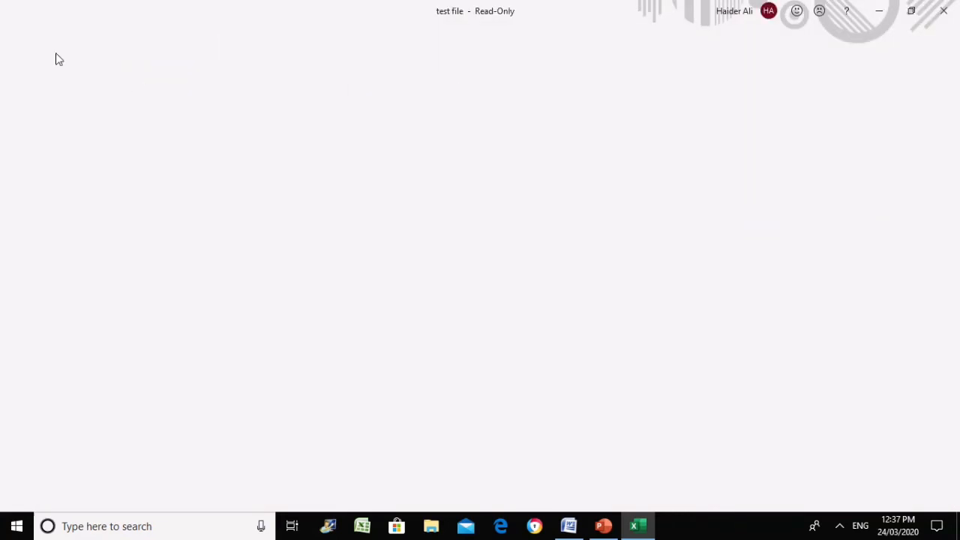
{"action": "left_click", "coordinate": [944, 11]}
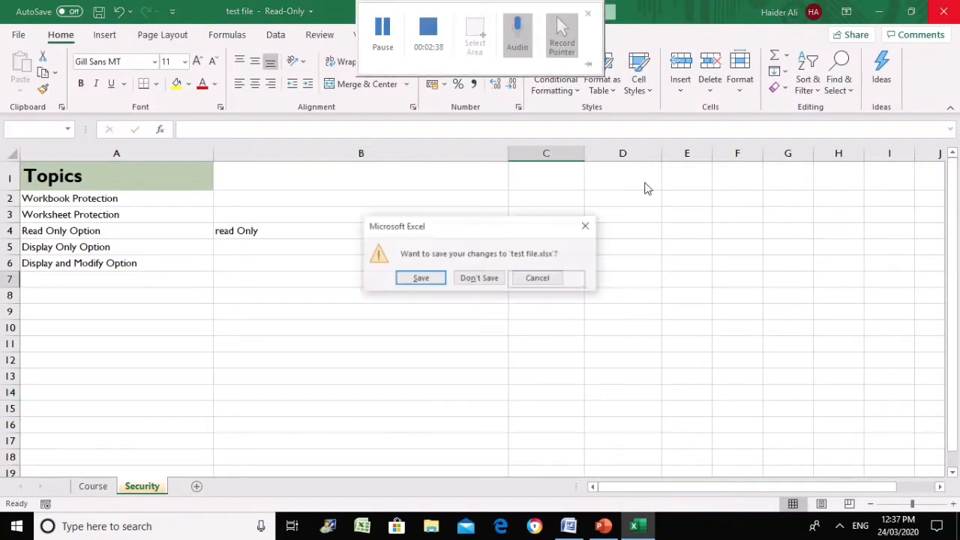
{"action": "left_click", "coordinate": [479, 278]}
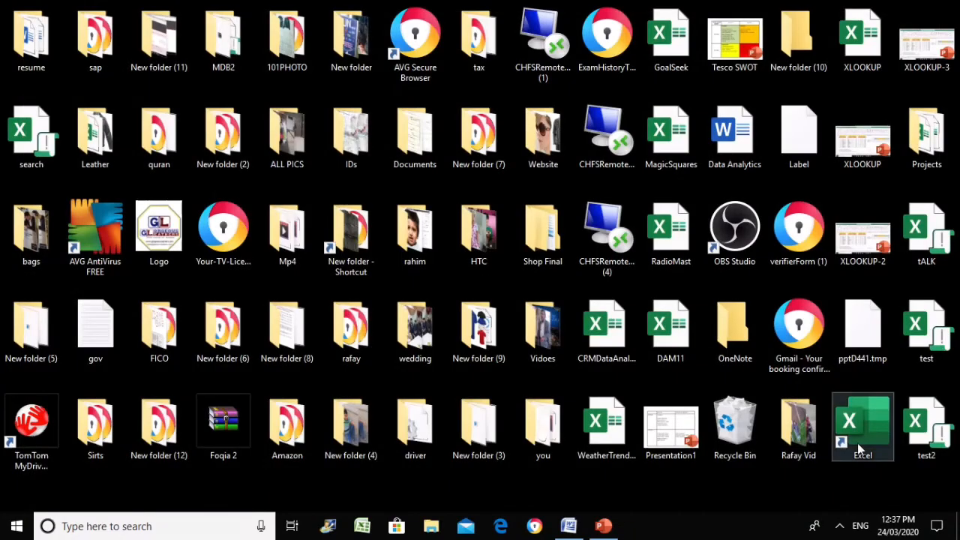
Relaunch Excel and open test file from Recent for editing, declining read-only
{"action": "double_click", "coordinate": [859, 445]}
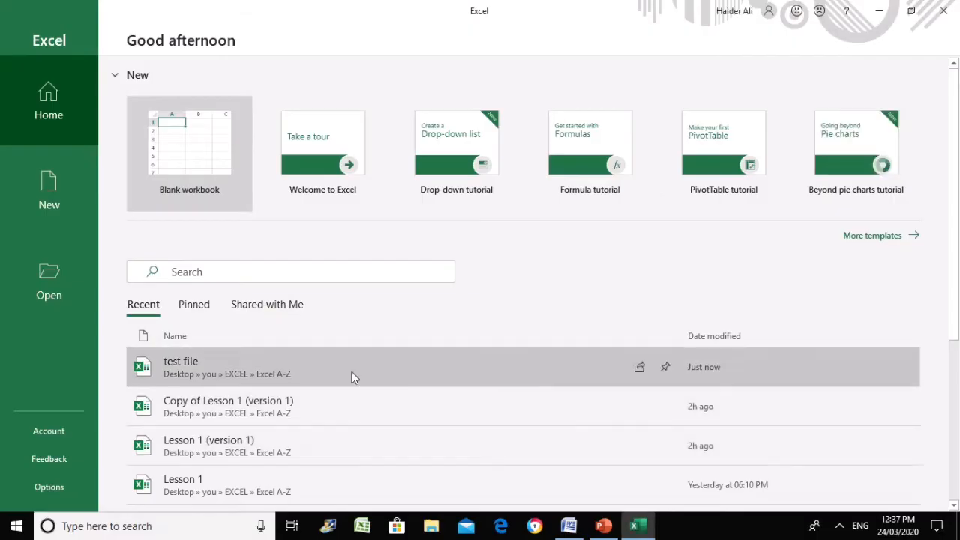
{"action": "left_click", "coordinate": [351, 368]}
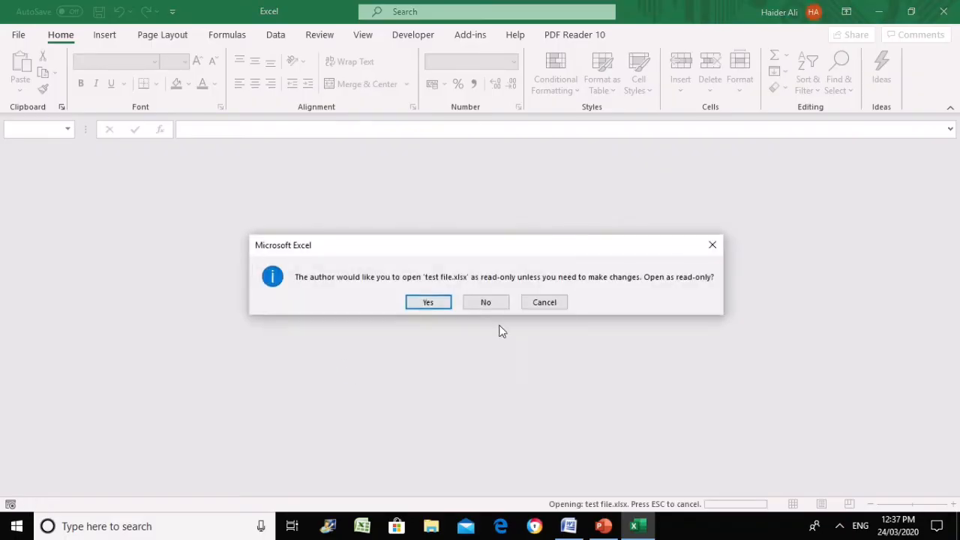
{"action": "left_click", "coordinate": [495, 302]}
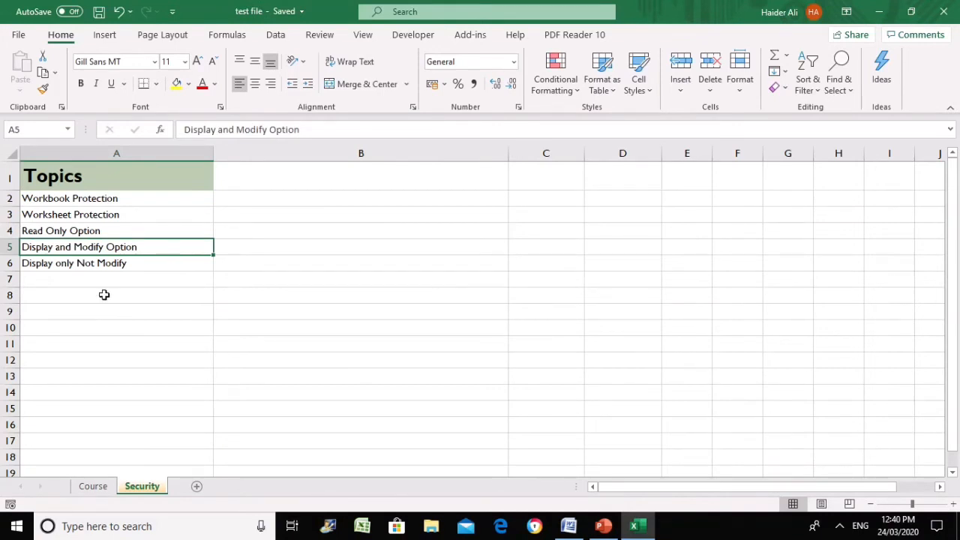
{"action": "left_click", "coordinate": [79, 230]}
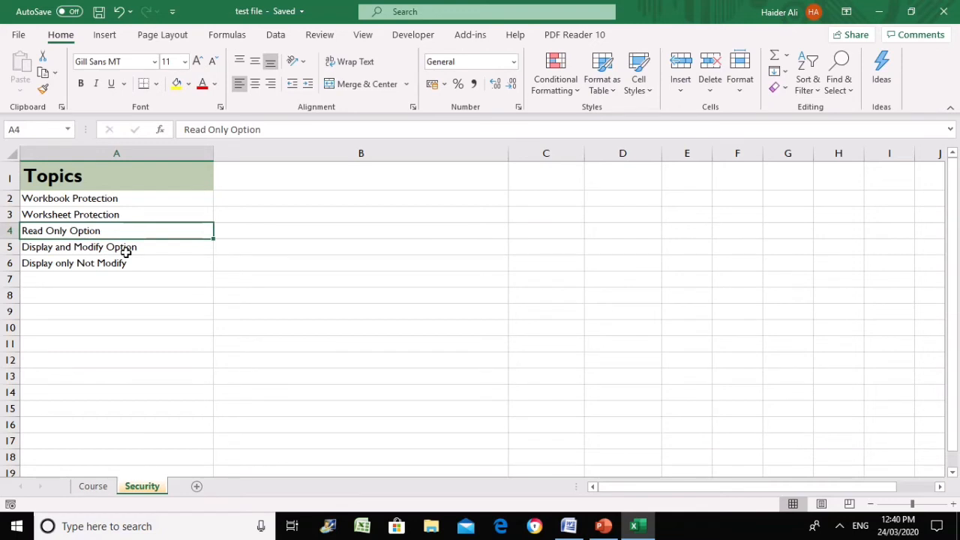
{"action": "left_click", "coordinate": [78, 249]}
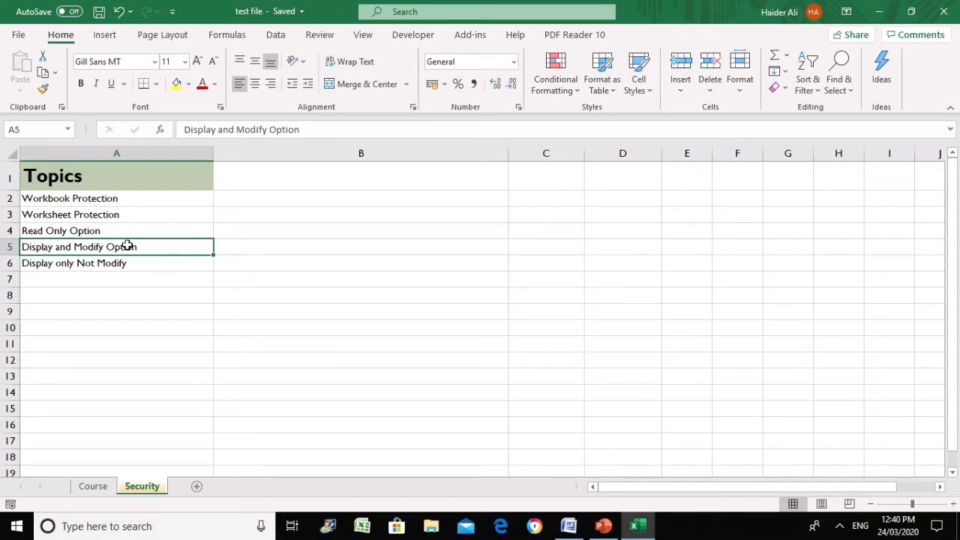
Reach the General Options dialog through Save As, More options and Tools
{"action": "left_click", "coordinate": [6, 34]}
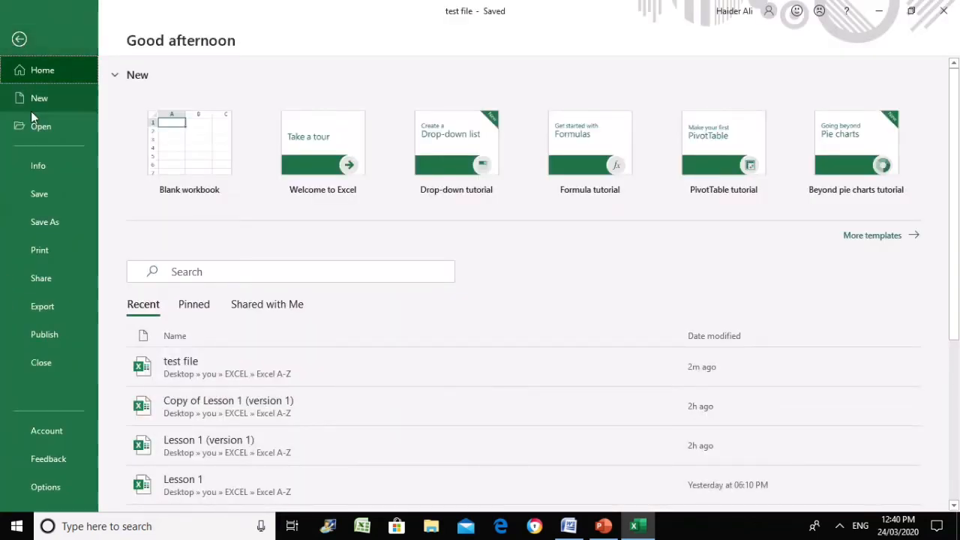
{"action": "left_click", "coordinate": [45, 220]}
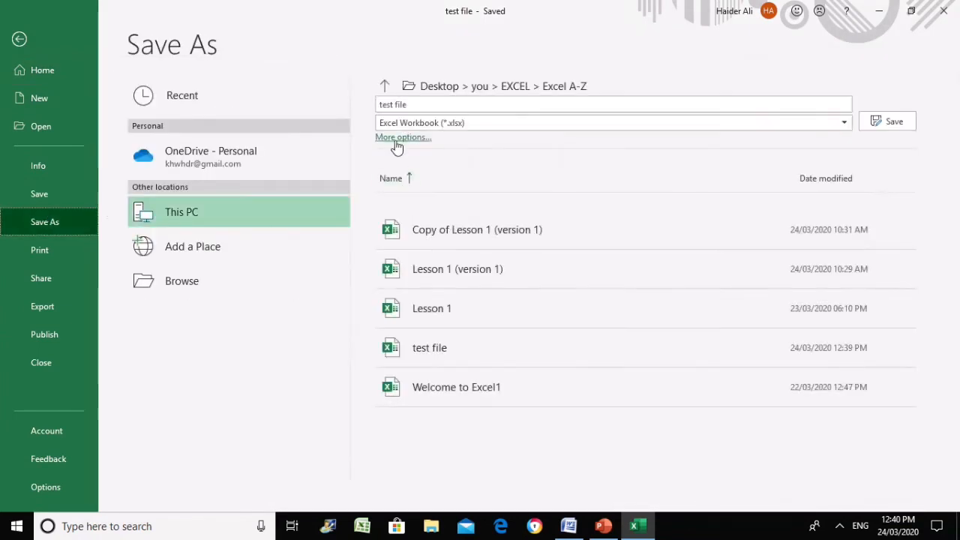
{"action": "left_click", "coordinate": [398, 140]}
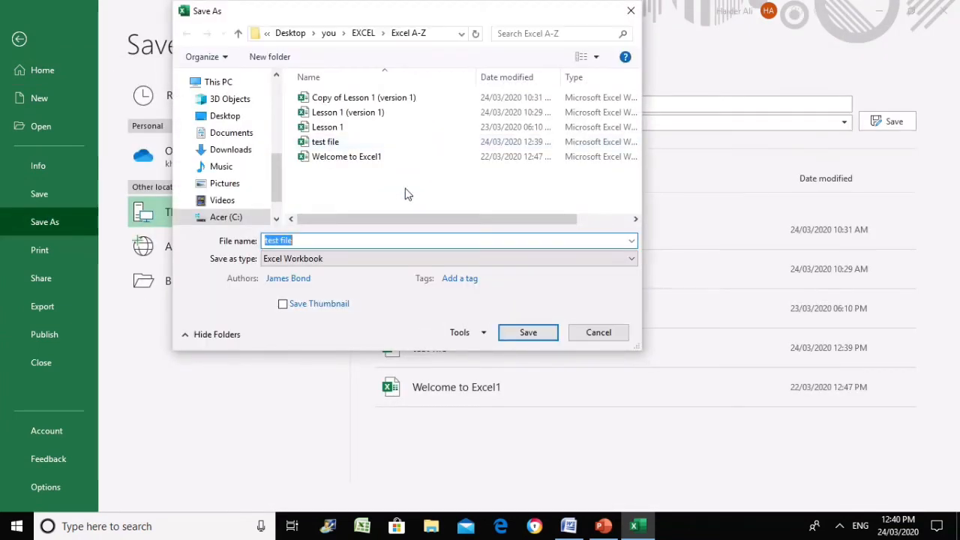
{"action": "left_click", "coordinate": [483, 335]}
{"action": "left_click", "coordinate": [478, 382]}
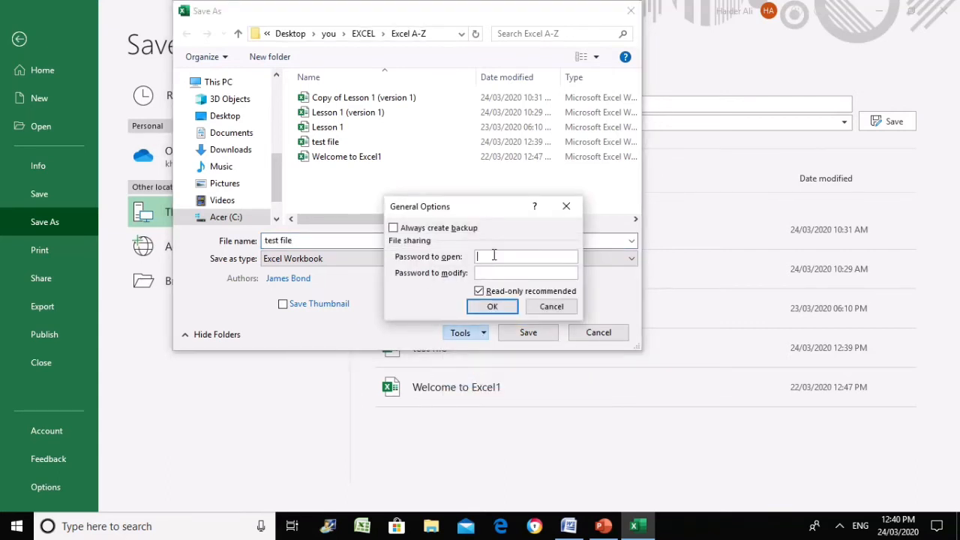
{"action": "type", "text": "12345"}
Set and confirm a password to open, untick Read-only recommended, and replace test file
{"action": "key", "text": "BackSpace"}
{"action": "key", "text": "BackSpace"}
{"action": "key", "text": "BackSpace"}
{"action": "key", "text": "BackSpace"}
{"action": "key", "text": "BackSpace"}
{"action": "type", "text": "1234"}
{"action": "left_click", "coordinate": [479, 291]}
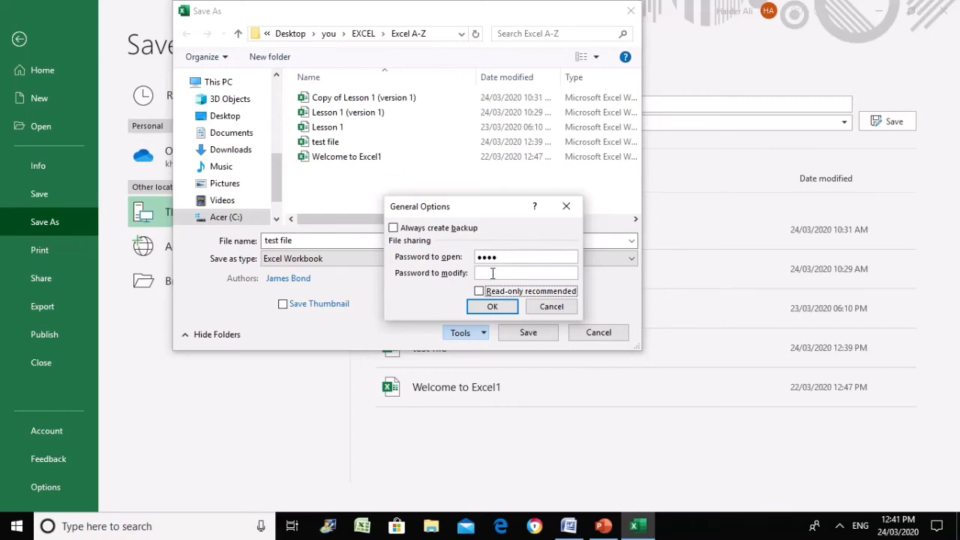
{"action": "left_click", "coordinate": [480, 308]}
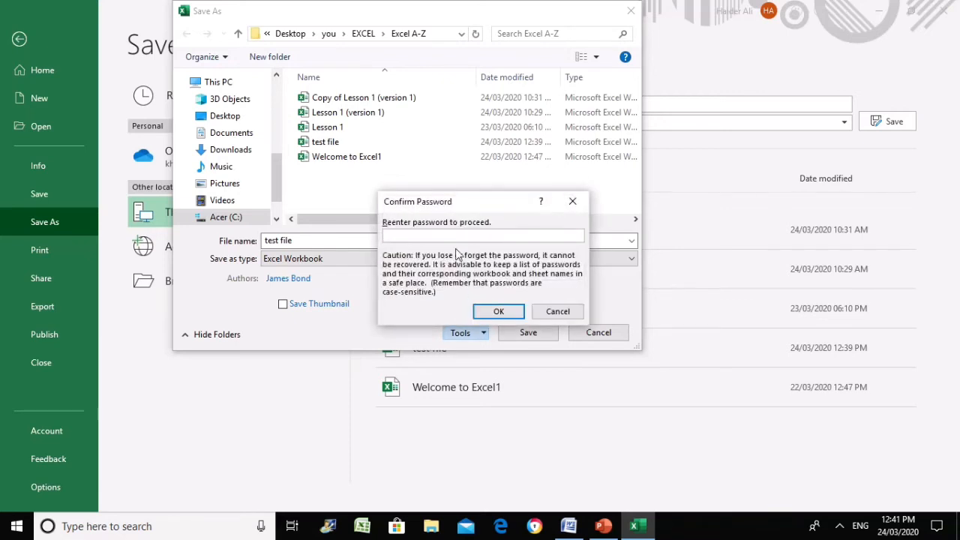
{"action": "type", "text": "1234"}
{"action": "left_click", "coordinate": [498, 310]}
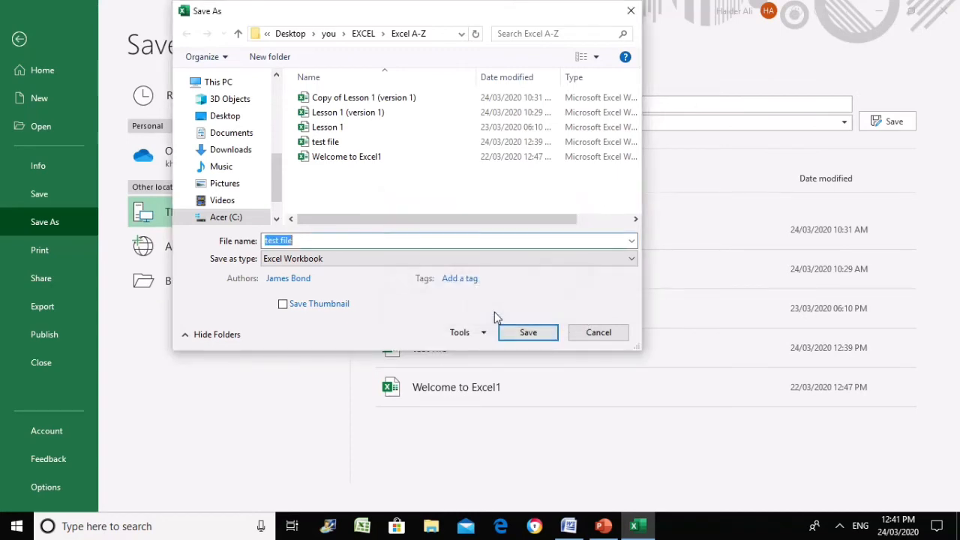
{"action": "left_click", "coordinate": [519, 333]}
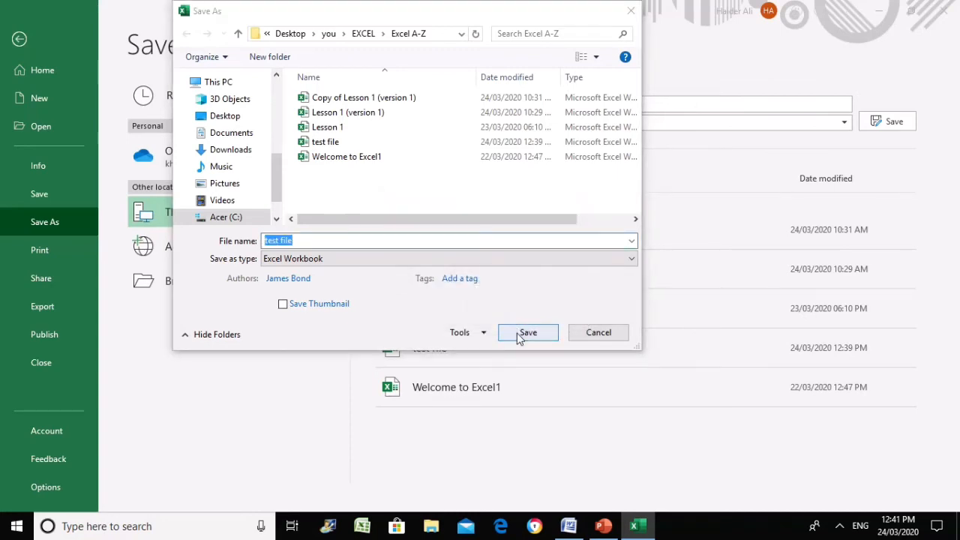
{"action": "left_click", "coordinate": [513, 265]}
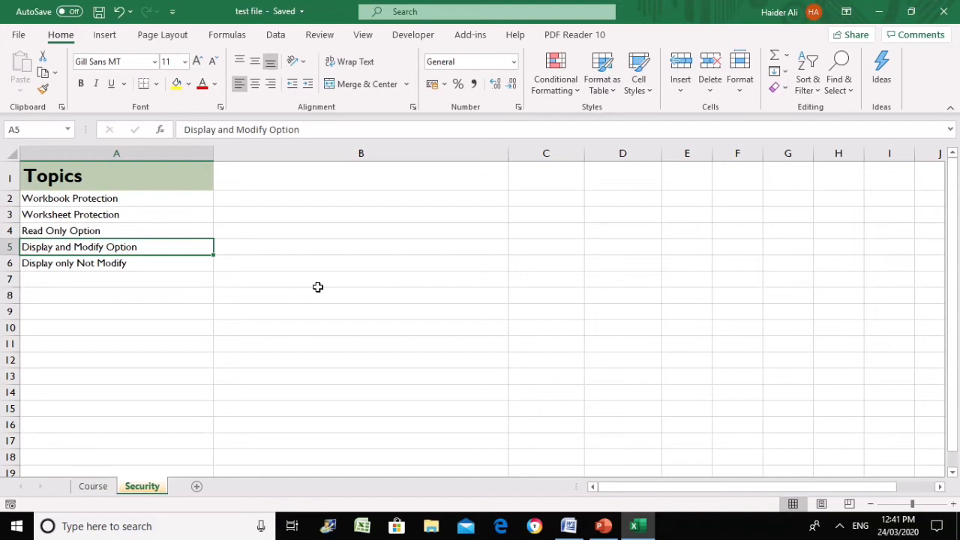
Close Excel, start it again from the desktop, and reopen test file from Recent
{"action": "left_click", "coordinate": [319, 288]}
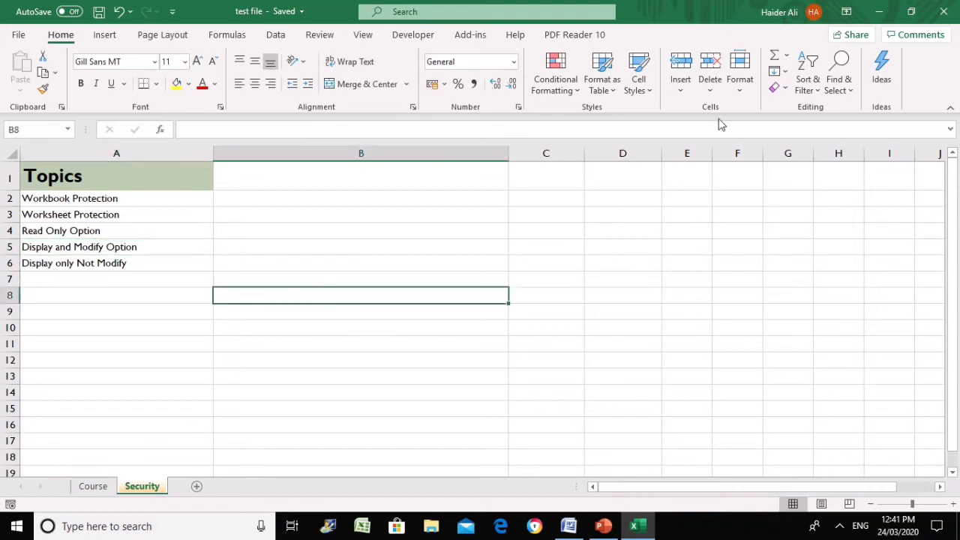
{"action": "left_click", "coordinate": [946, 13]}
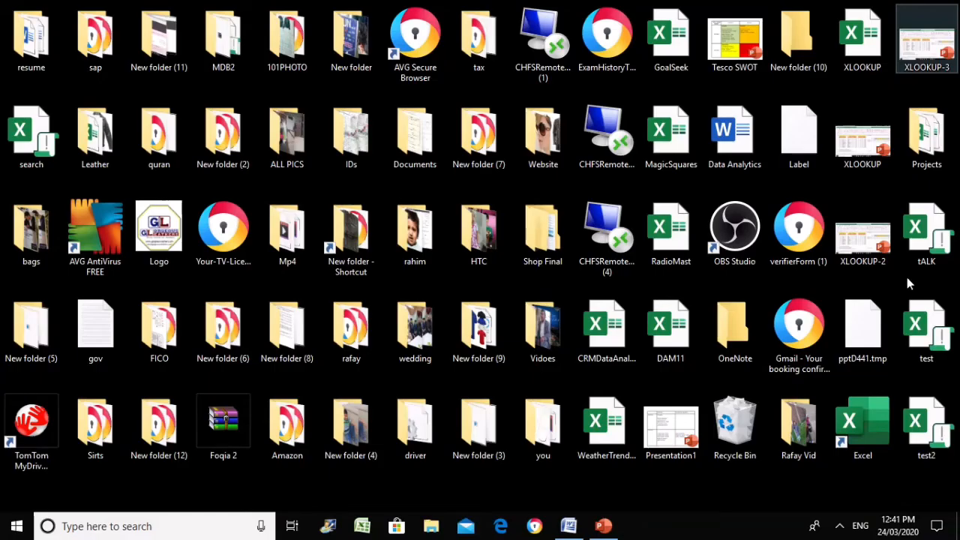
{"action": "double_click", "coordinate": [855, 426]}
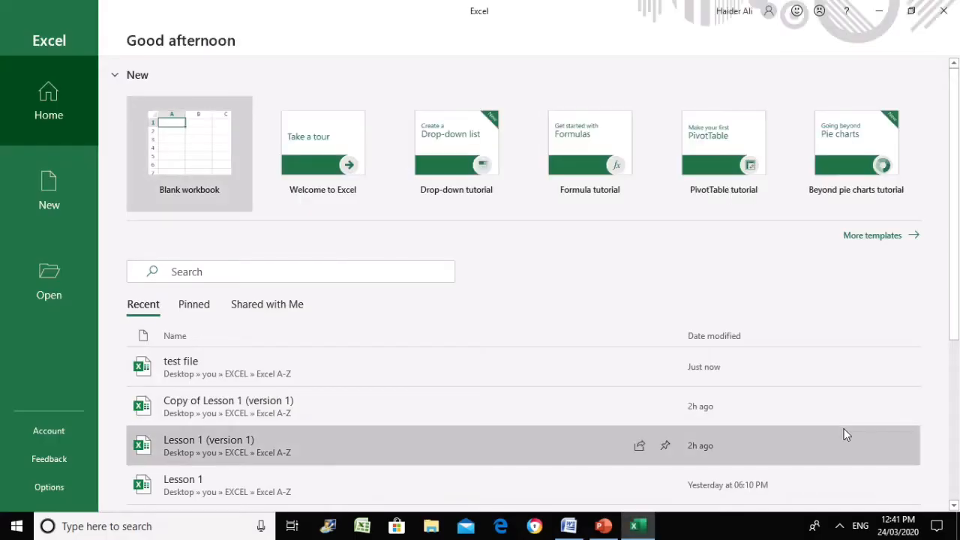
{"action": "left_click", "coordinate": [191, 363]}
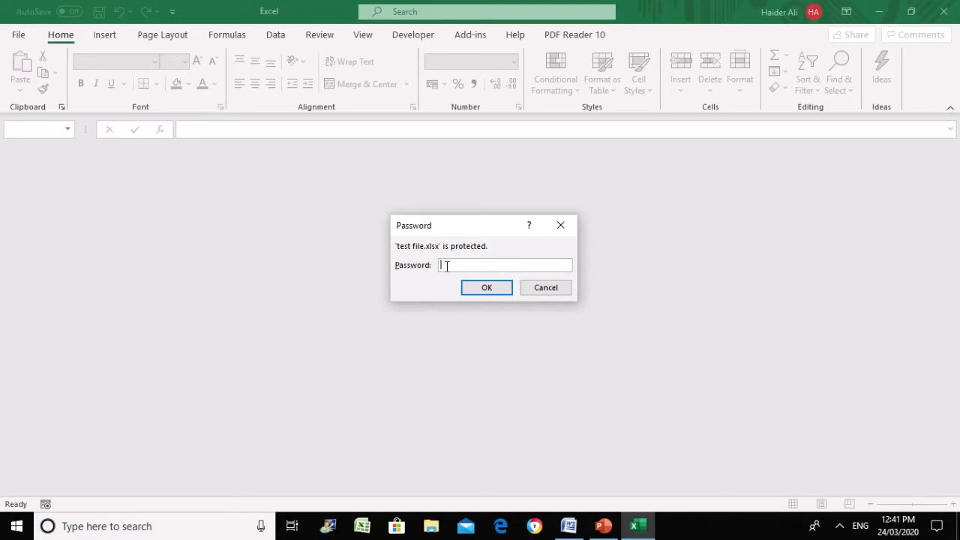
Enter the opening password, then browse cells around the Display only Not Modify entry
{"action": "type", "text": "1234"}
{"action": "left_click", "coordinate": [484, 287]}
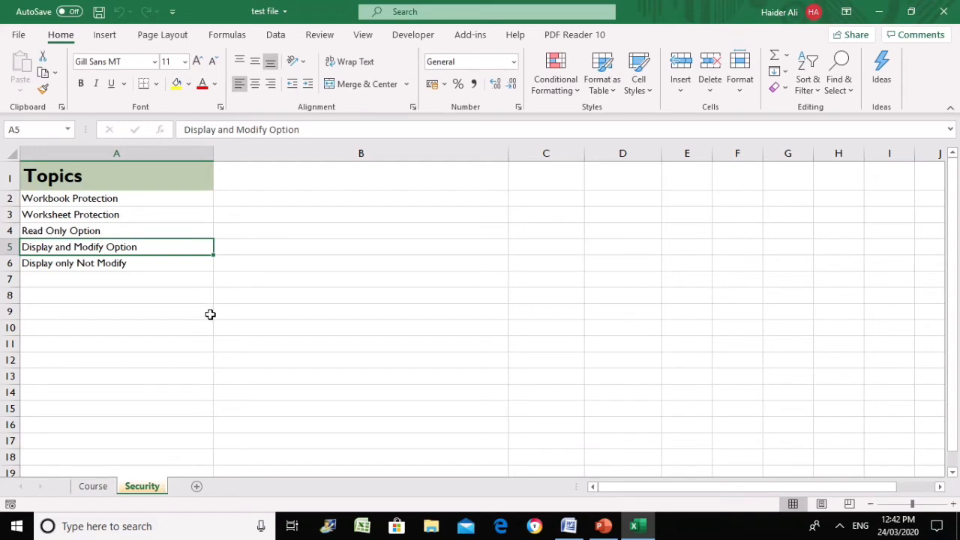
{"action": "left_click", "coordinate": [237, 339]}
{"action": "left_click", "coordinate": [244, 247]}
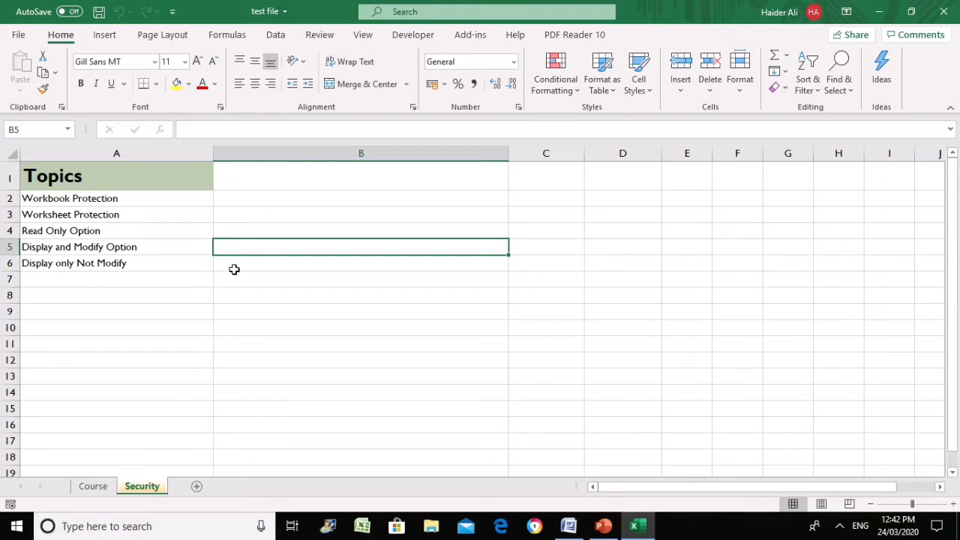
{"action": "left_click", "coordinate": [234, 266]}
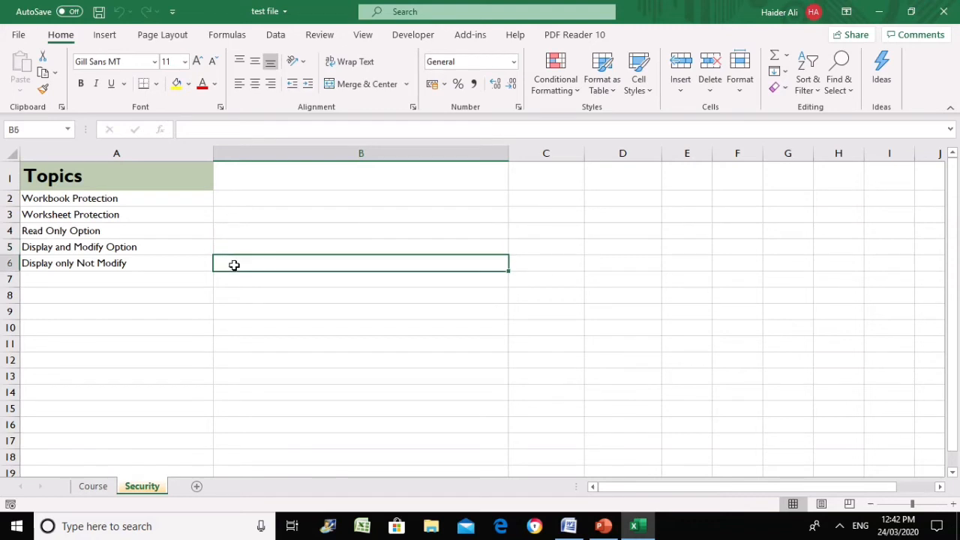
{"action": "left_click", "coordinate": [93, 264]}
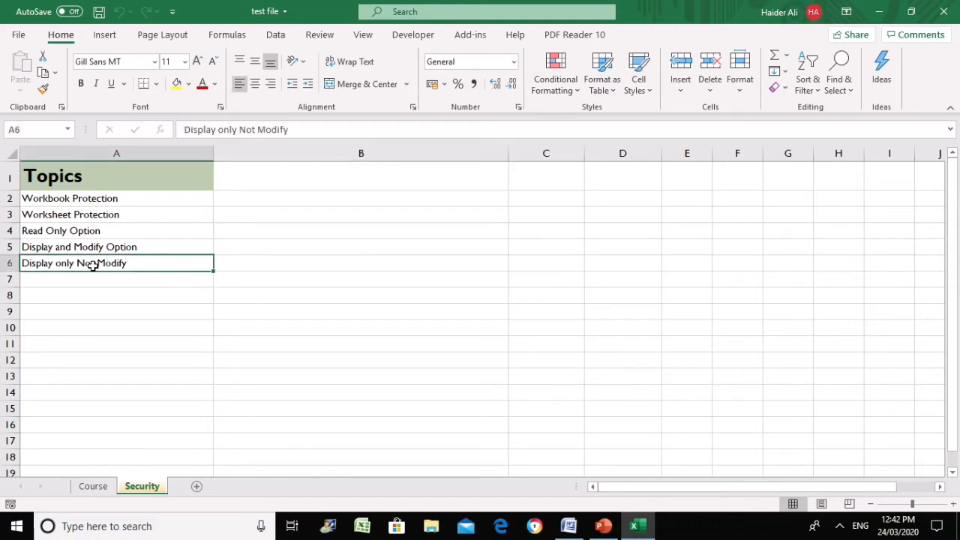
{"action": "left_click", "coordinate": [236, 267]}
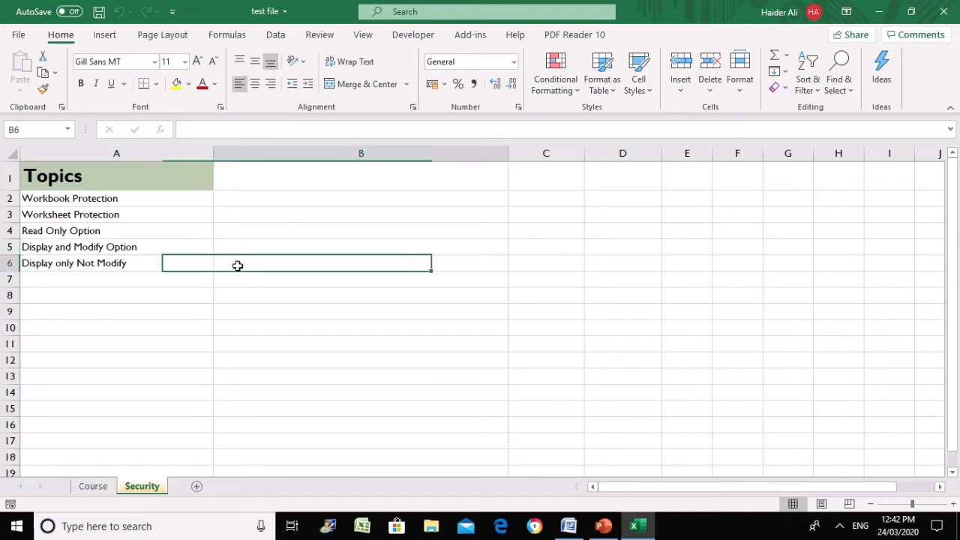
{"action": "left_click", "coordinate": [127, 263]}
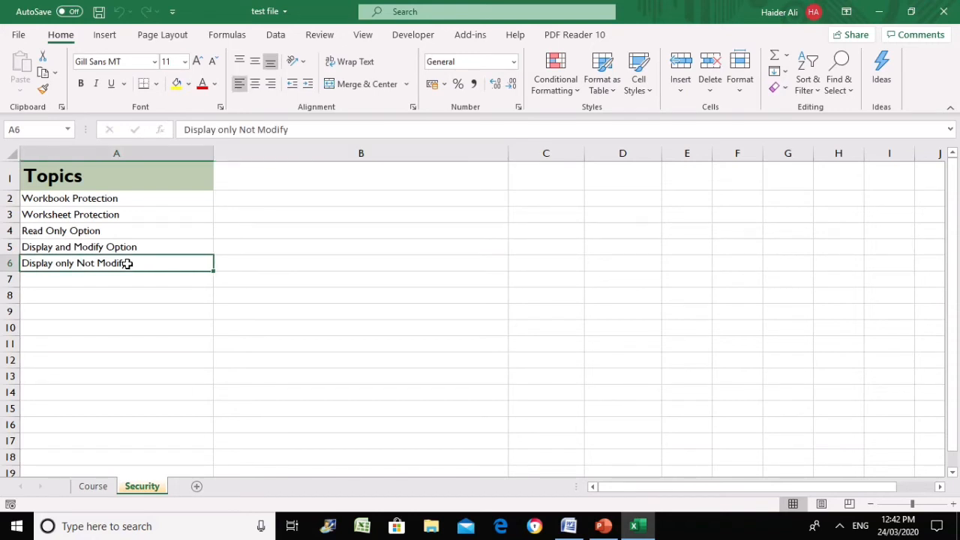
{"action": "left_click", "coordinate": [250, 263]}
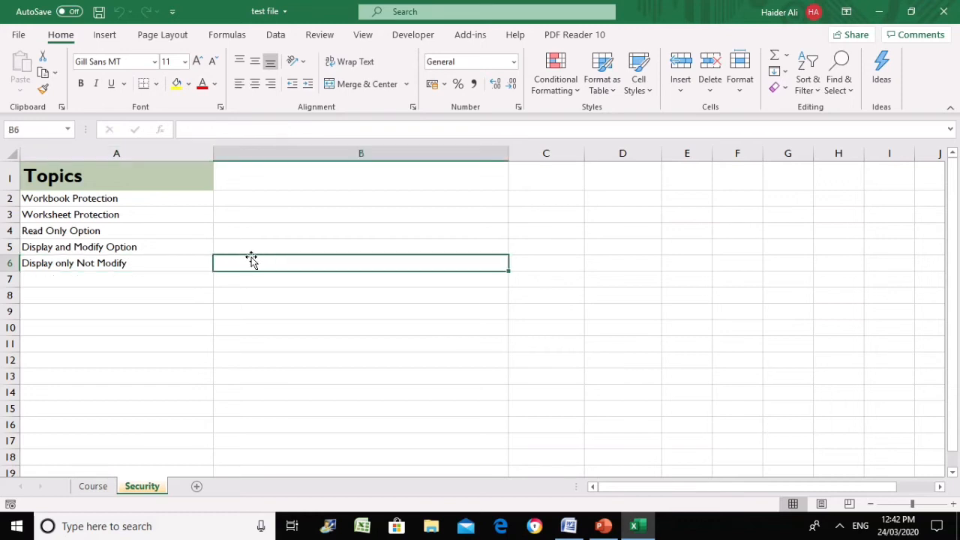
{"action": "left_click", "coordinate": [172, 267]}
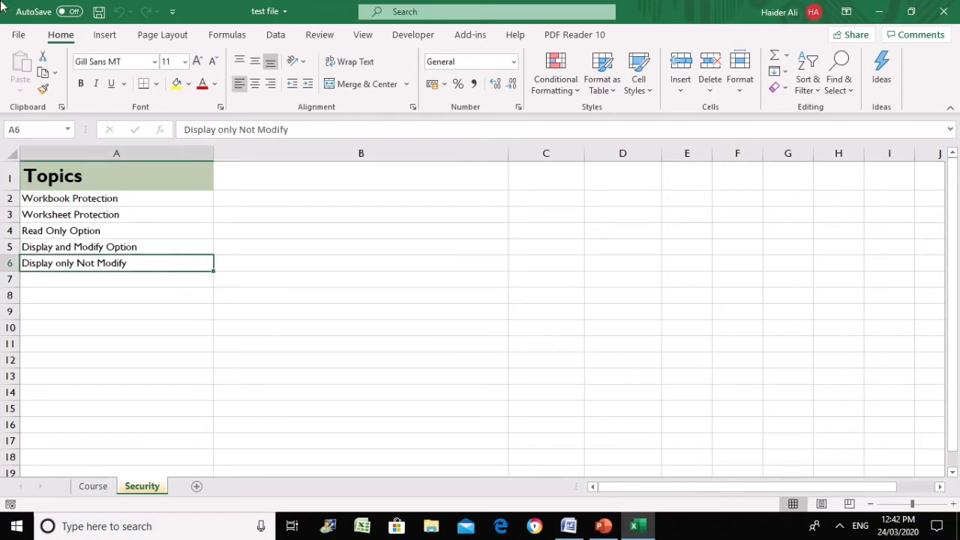
Reach the General Options dialog through Save As, More options and Tools
{"action": "left_click", "coordinate": [16, 35]}
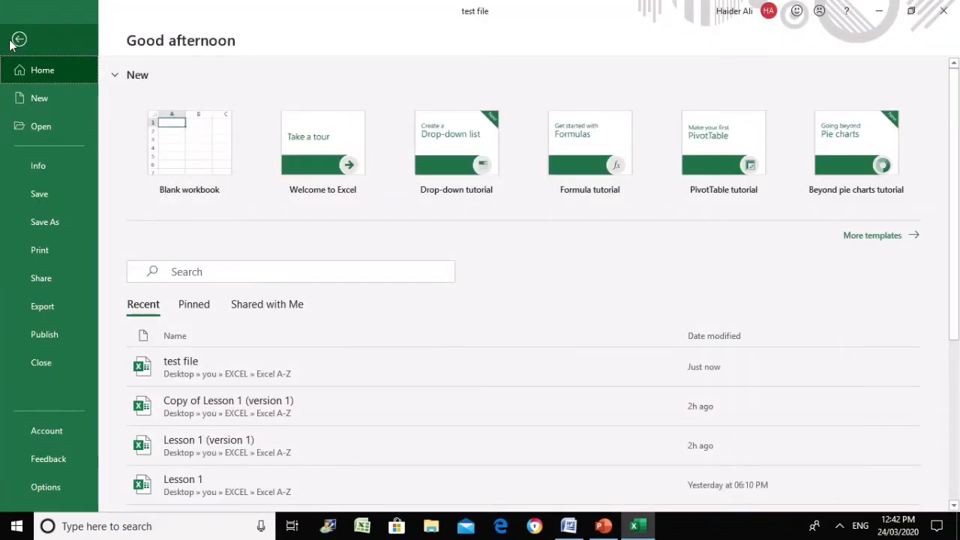
{"action": "left_click", "coordinate": [42, 228]}
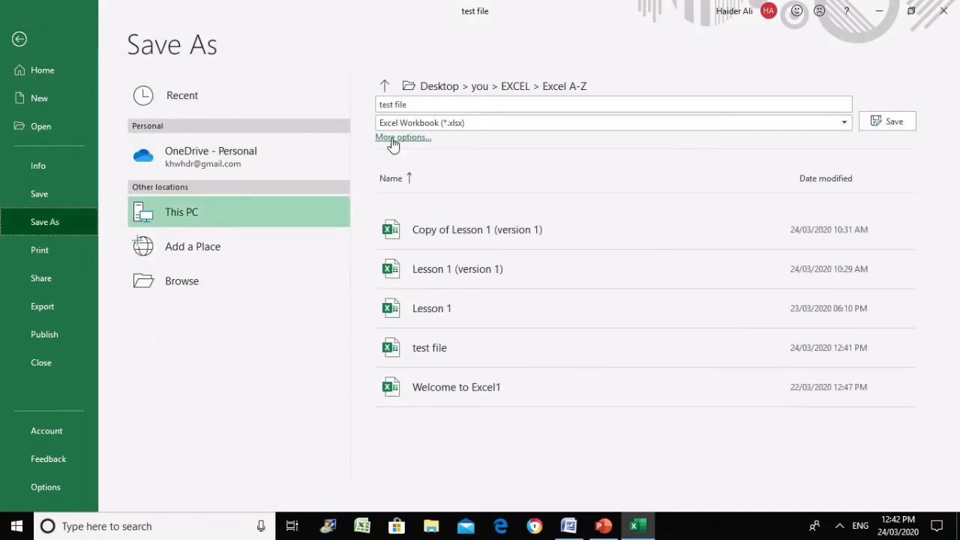
{"action": "left_click", "coordinate": [402, 138]}
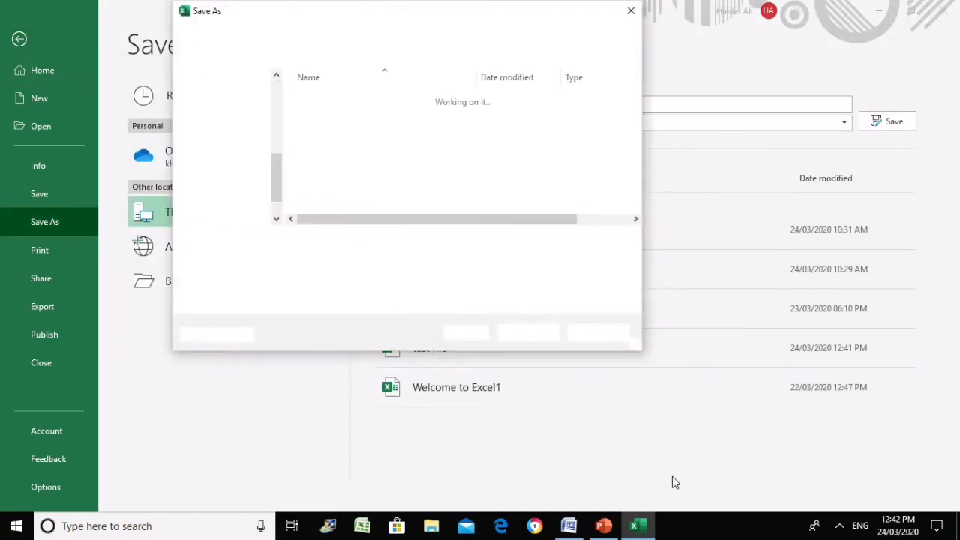
{"action": "left_click", "coordinate": [475, 336]}
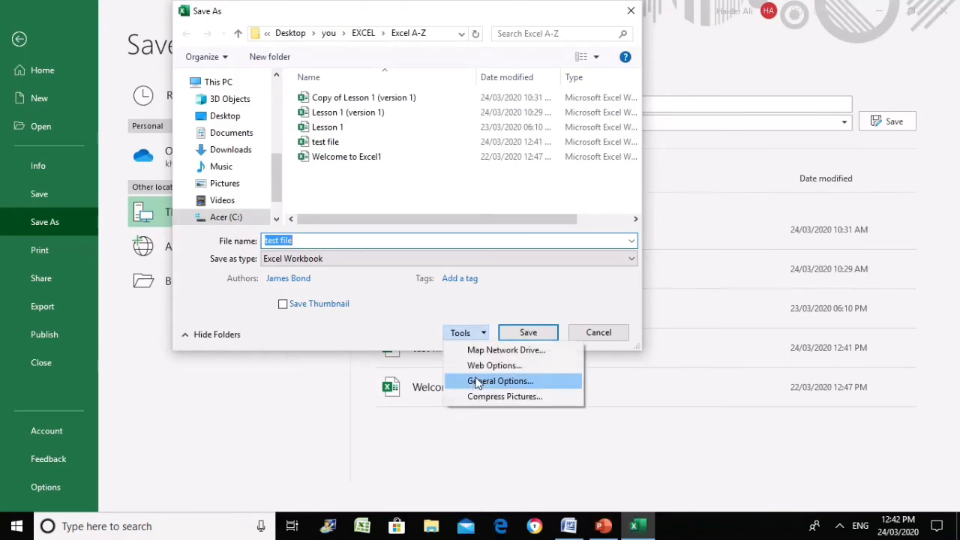
{"action": "left_click", "coordinate": [477, 383]}
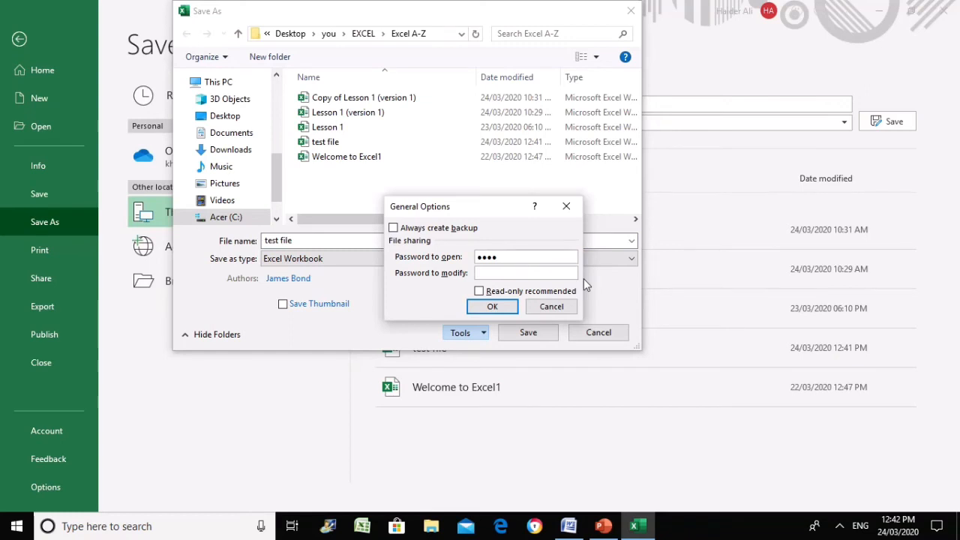
Enter and confirm a password to modify, then save the workbook
{"action": "left_click", "coordinate": [500, 274]}
{"action": "type", "text": "1234"}
{"action": "left_click", "coordinate": [493, 308]}
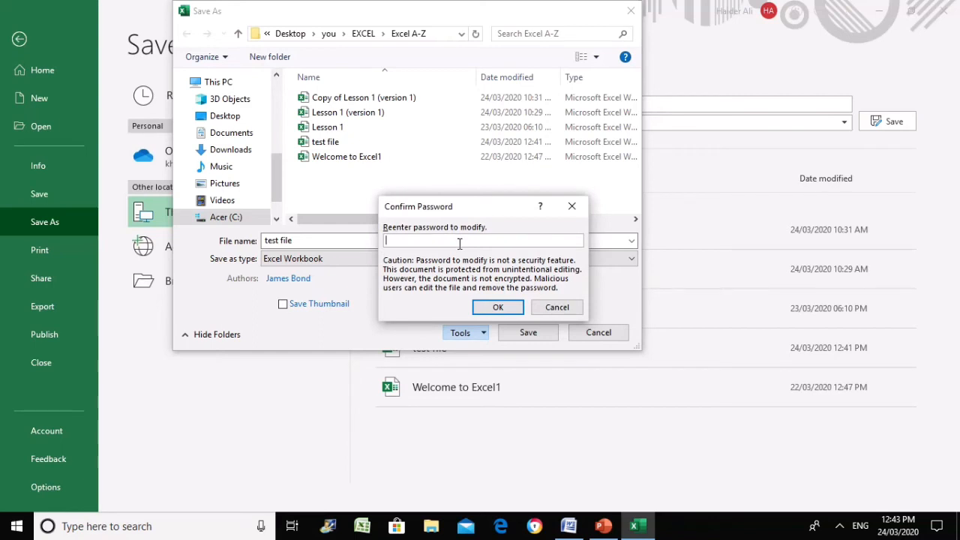
{"action": "type", "text": "1234"}
{"action": "left_click", "coordinate": [485, 312]}
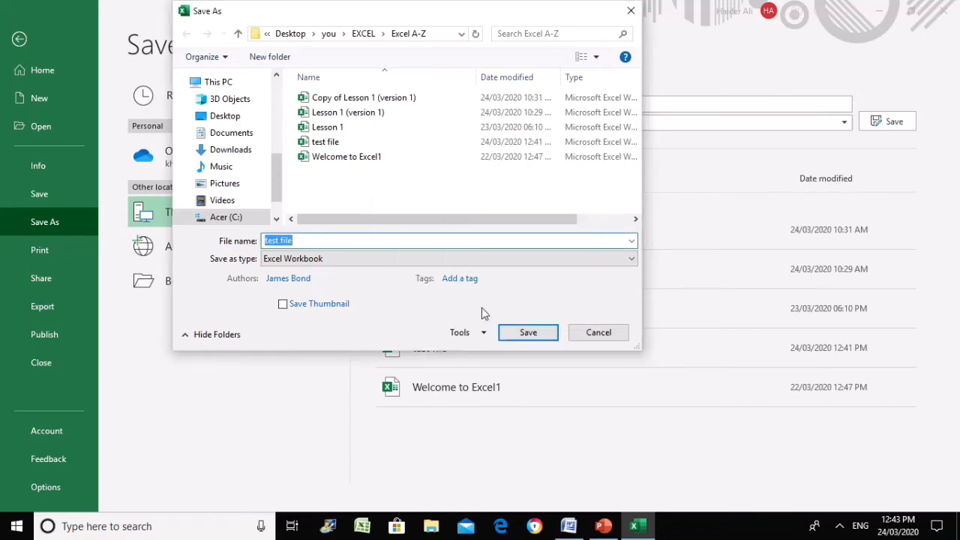
{"action": "left_click", "coordinate": [546, 335]}
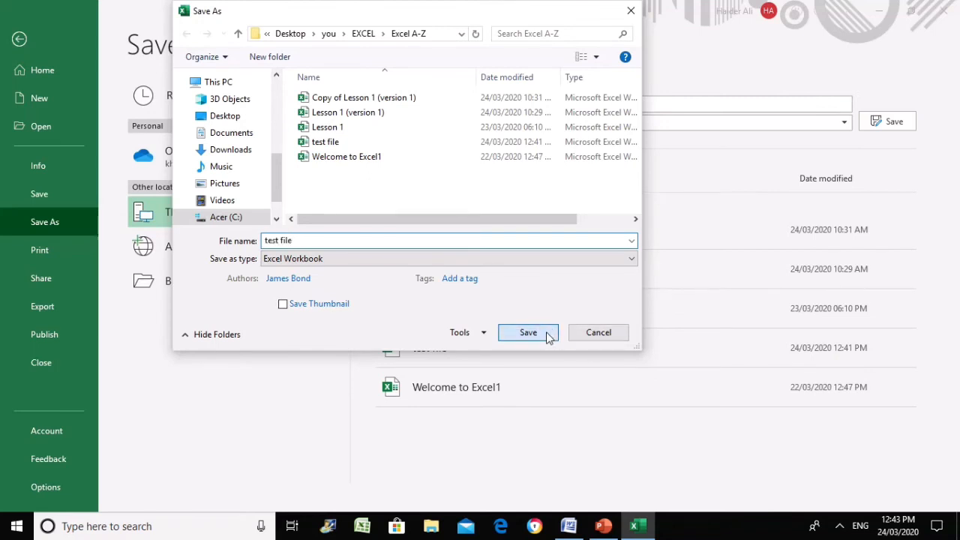
Replace the existing file, reopen test file with its opening password, and choose Read Only
{"action": "left_click", "coordinate": [511, 265]}
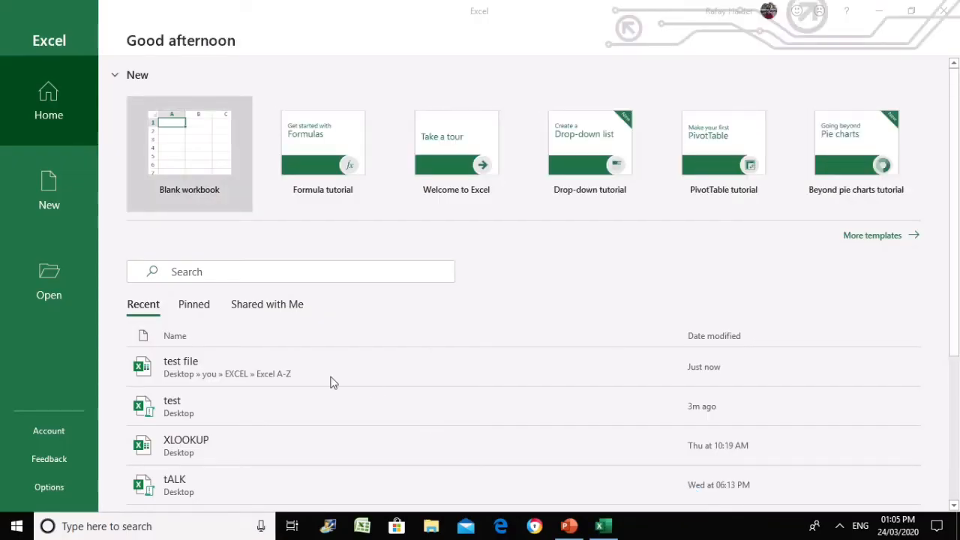
{"action": "left_click", "coordinate": [166, 379]}
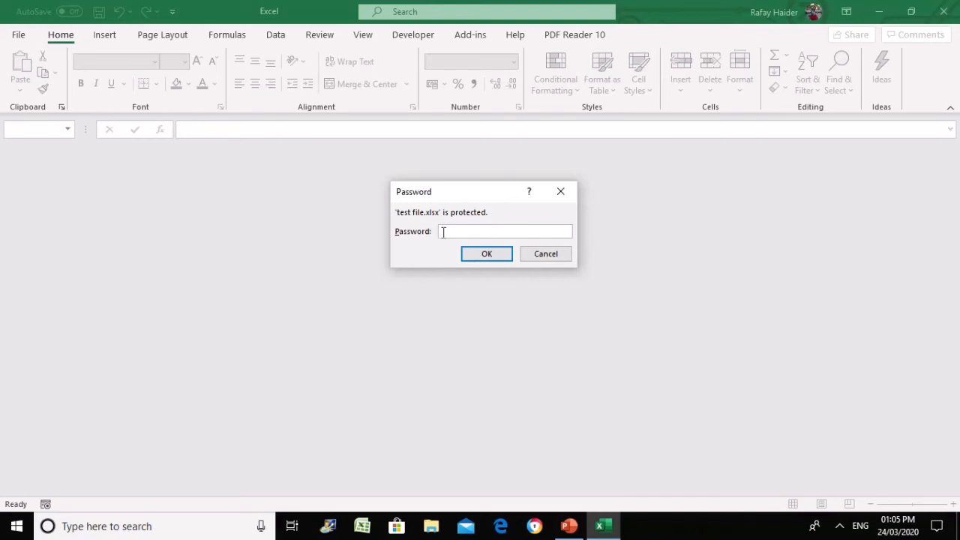
{"action": "type", "text": "1234"}
{"action": "left_click", "coordinate": [491, 255]}
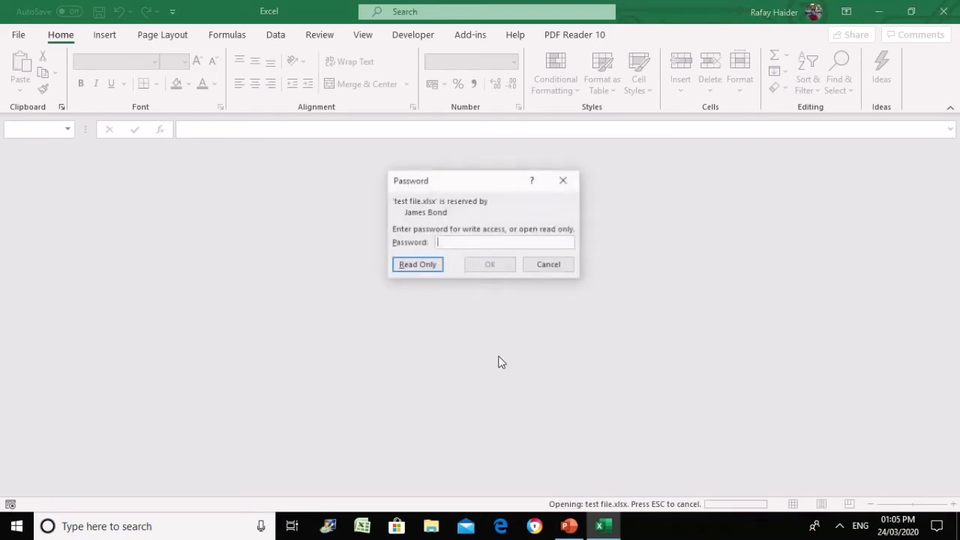
{"action": "left_click_drag", "start_coordinate": [450, 182], "coordinate": [453, 216]}
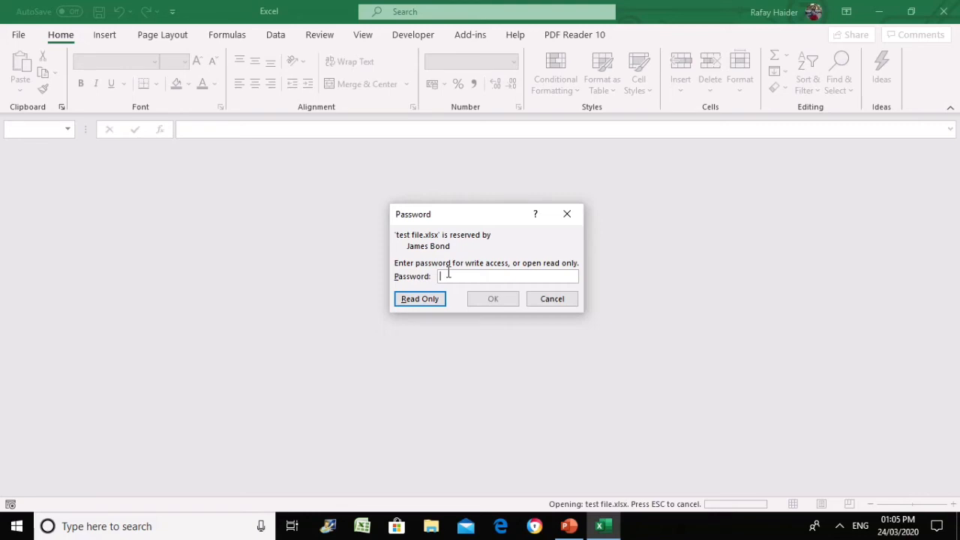
{"action": "left_click", "coordinate": [422, 300]}
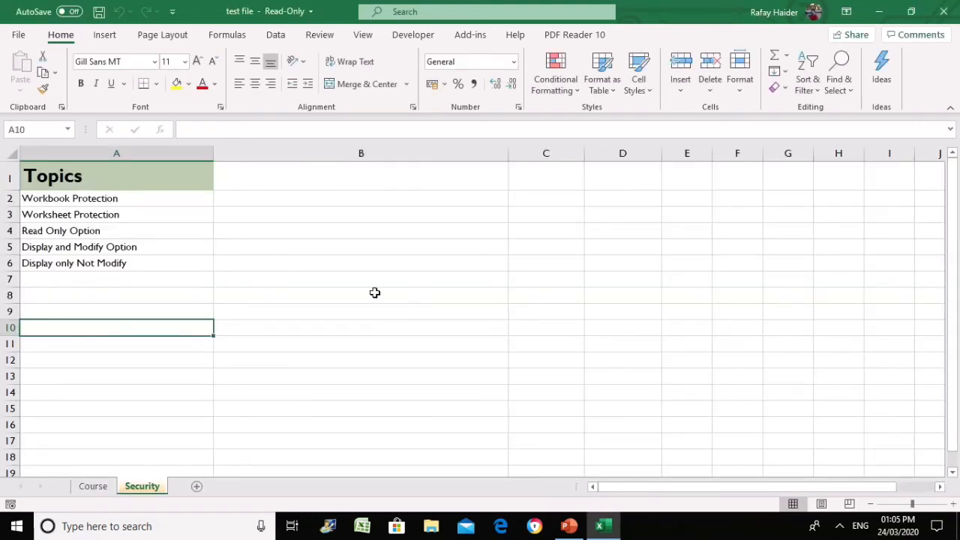
Type a test number into cell B6 of the read-only workbook
{"action": "left_click", "coordinate": [235, 258]}
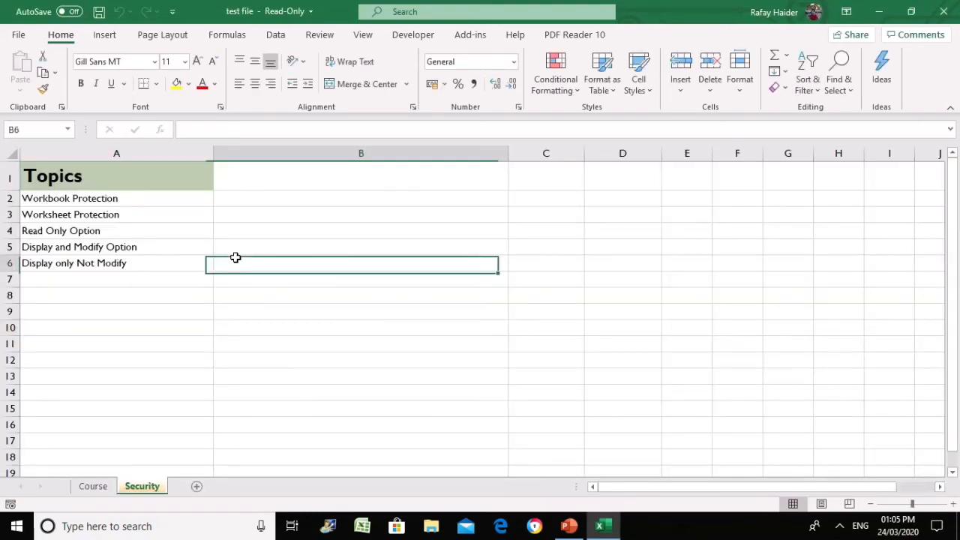
{"action": "left_click", "coordinate": [155, 285]}
{"action": "left_click", "coordinate": [272, 264]}
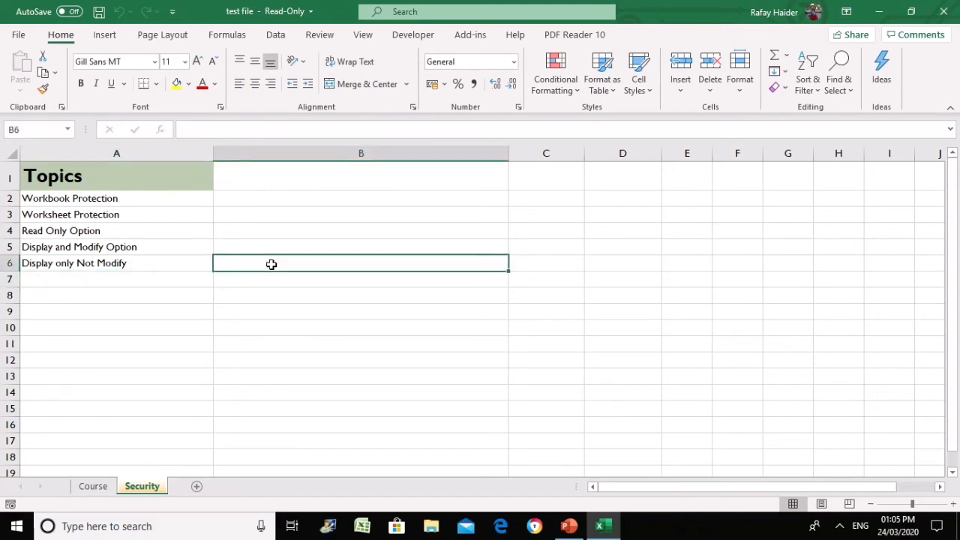
{"action": "type", "text": "1234"}
{"action": "key", "text": "Return"}
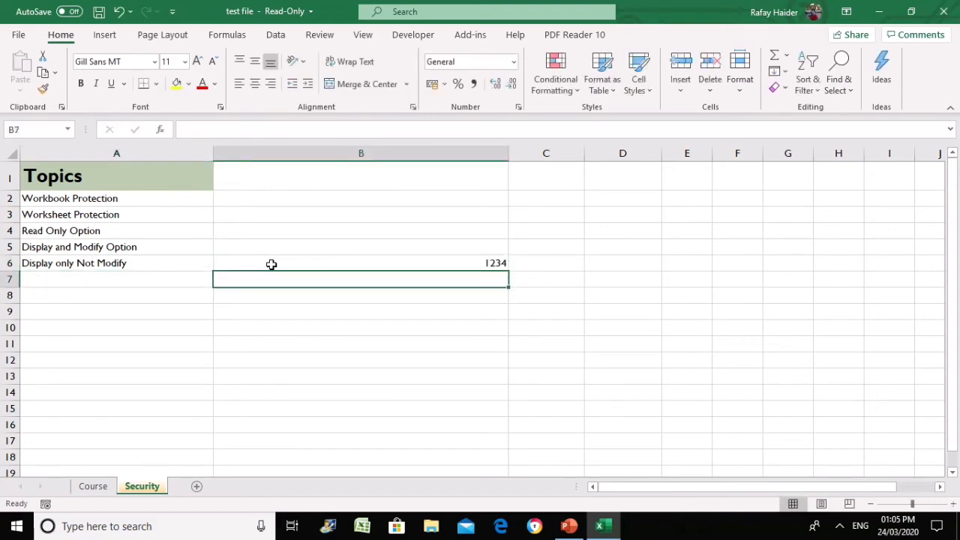
{"action": "left_click", "coordinate": [271, 264]}
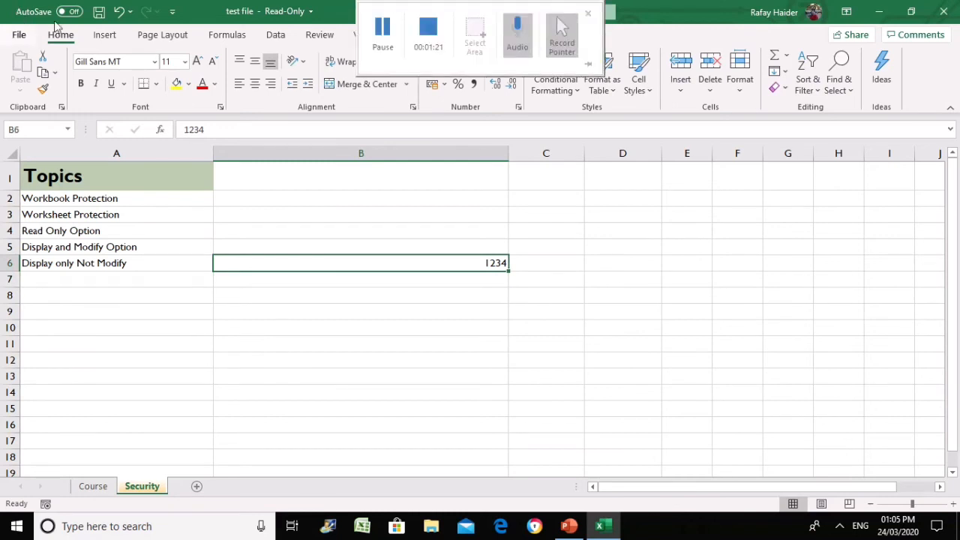
Attempt to save, dismiss the read-only warning, and close Excel without saving
{"action": "left_click", "coordinate": [99, 11]}
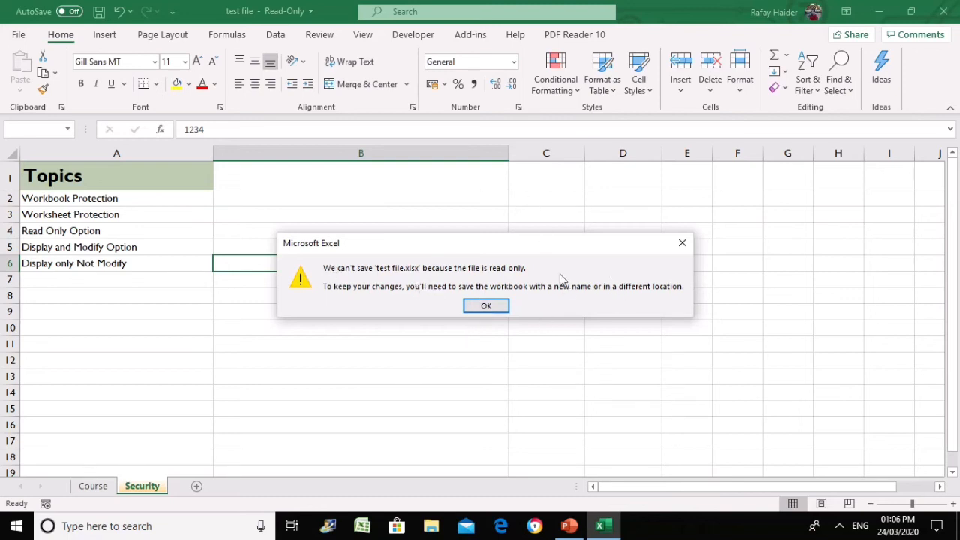
{"action": "left_click", "coordinate": [506, 308]}
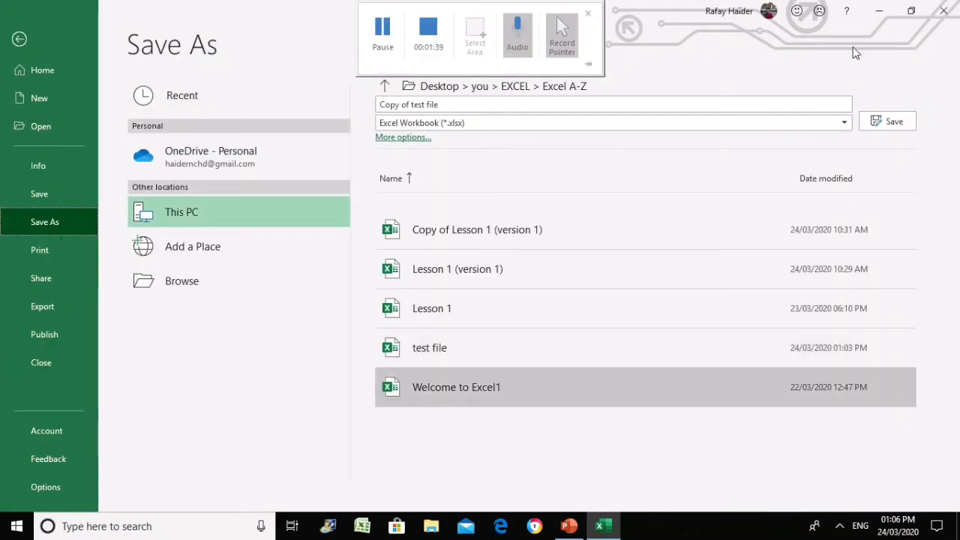
{"action": "left_click", "coordinate": [946, 15]}
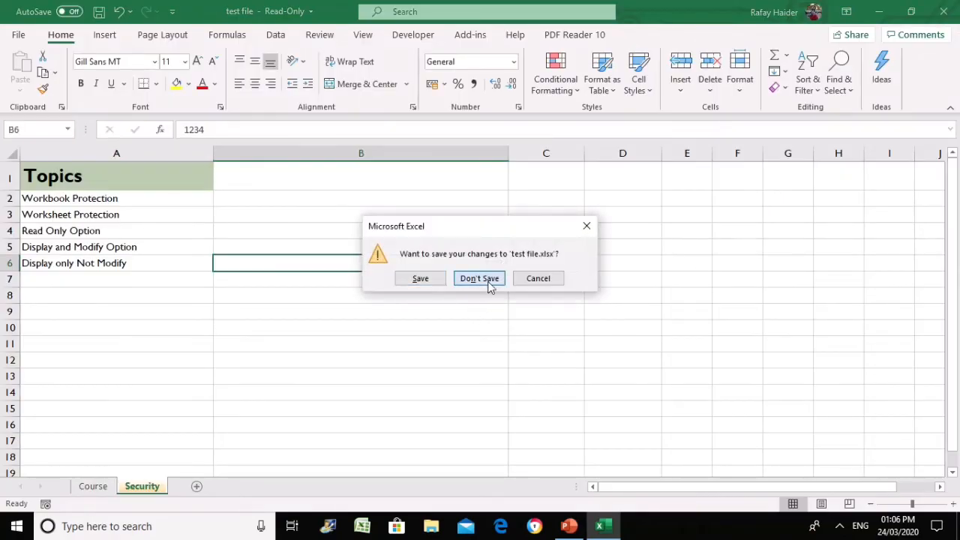
{"action": "left_click", "coordinate": [486, 282]}
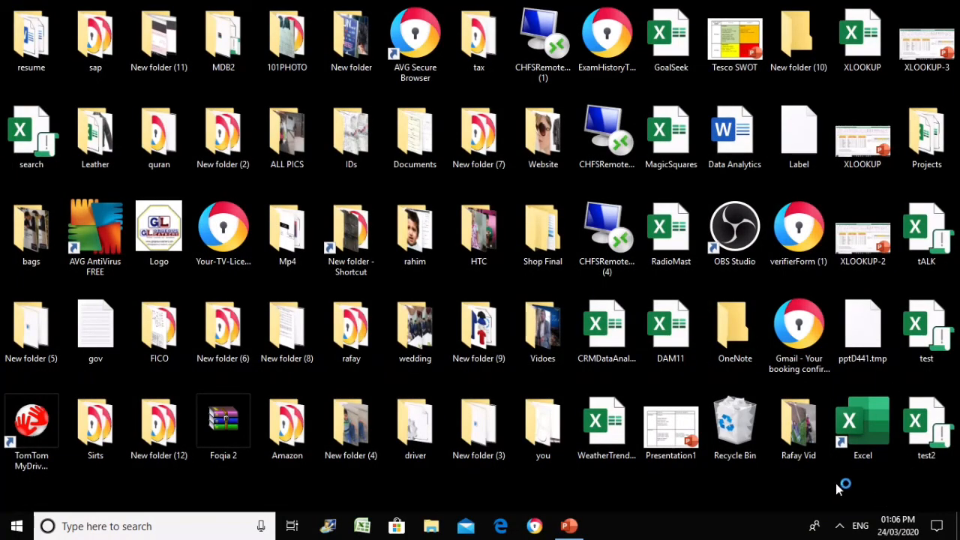
Launch Excel, open test file from Recent, and enter both the open and modify passwords
{"action": "double_click", "coordinate": [866, 415]}
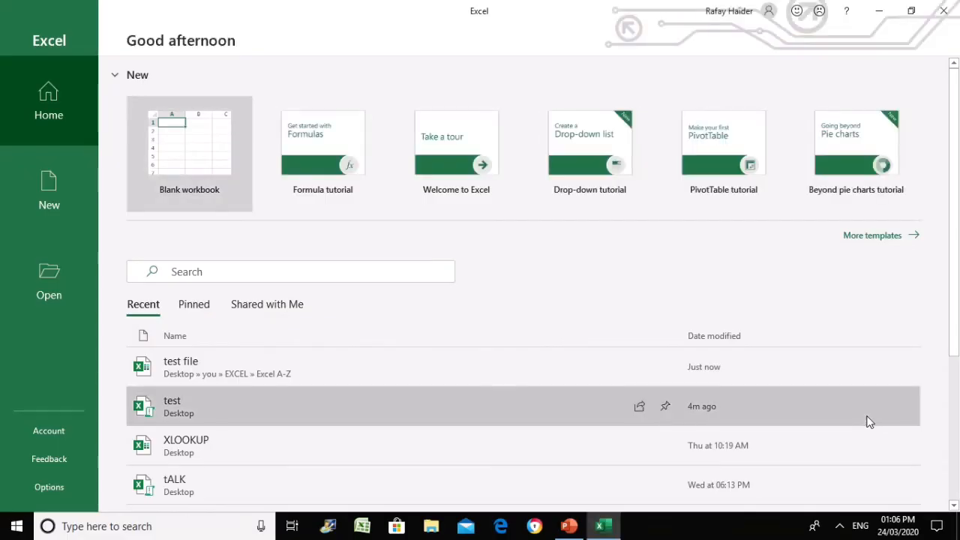
{"action": "left_click", "coordinate": [260, 361]}
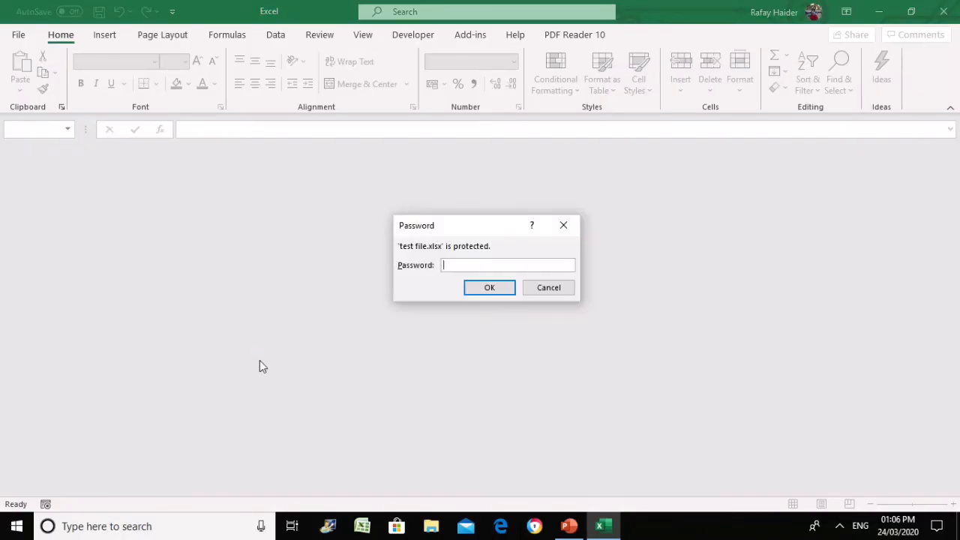
{"action": "type", "text": "1234"}
{"action": "left_click", "coordinate": [480, 288]}
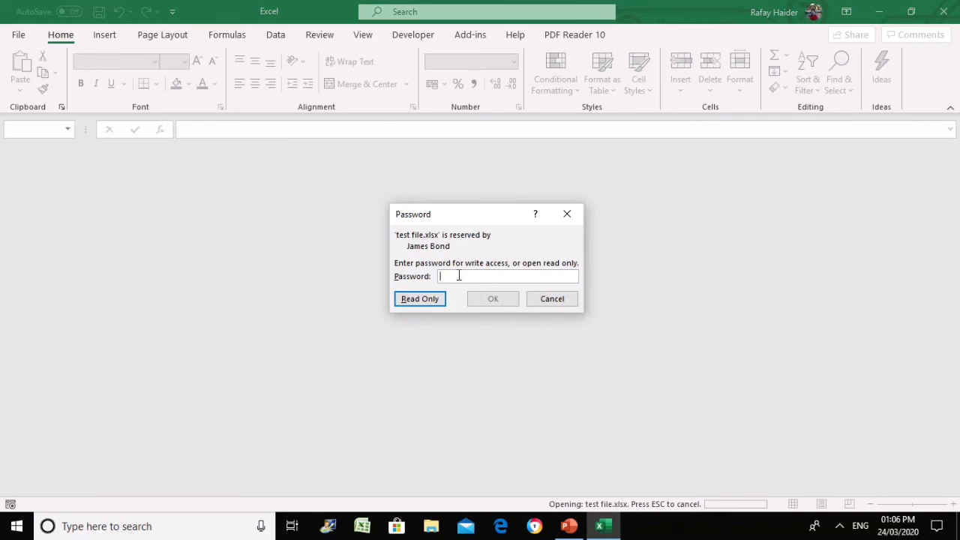
{"action": "type", "text": "1234"}
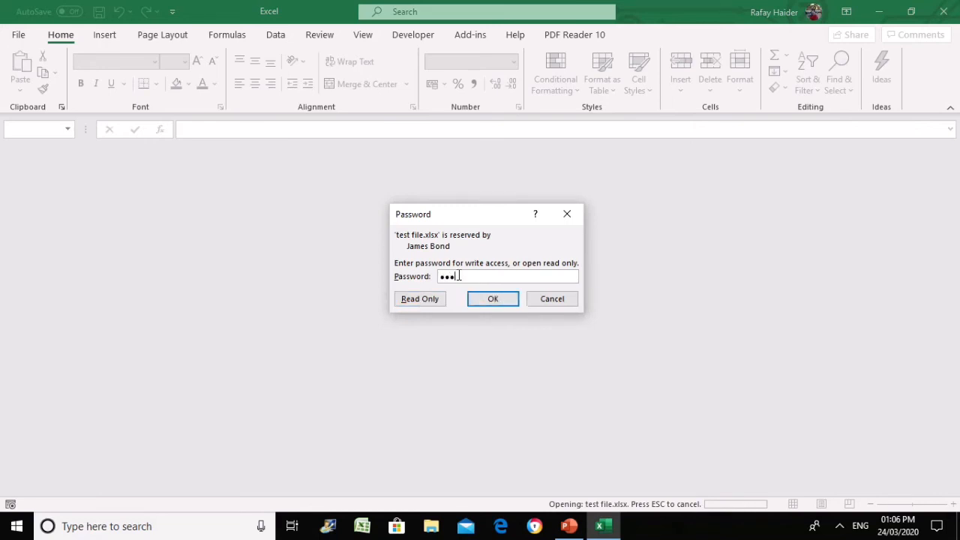
{"action": "left_click", "coordinate": [481, 300]}
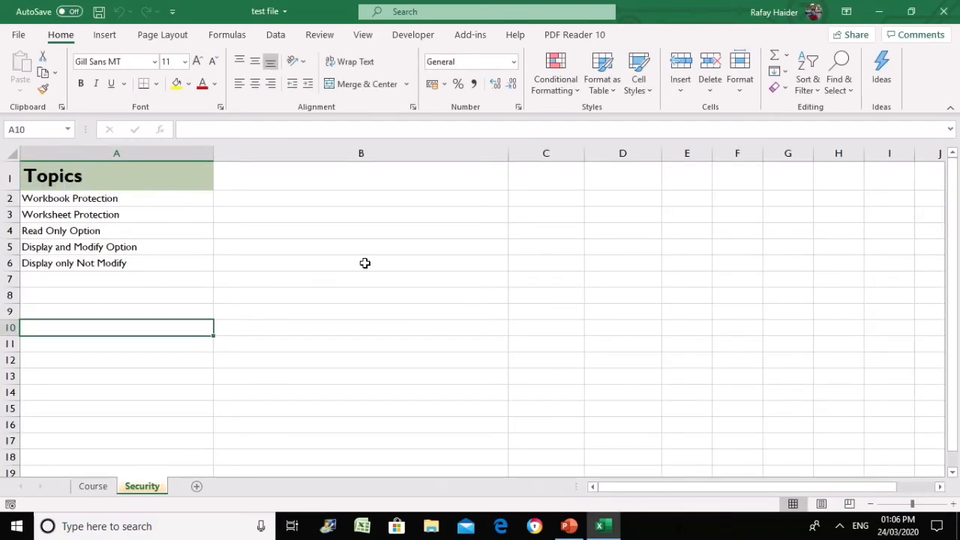
{"action": "left_click", "coordinate": [364, 263]}
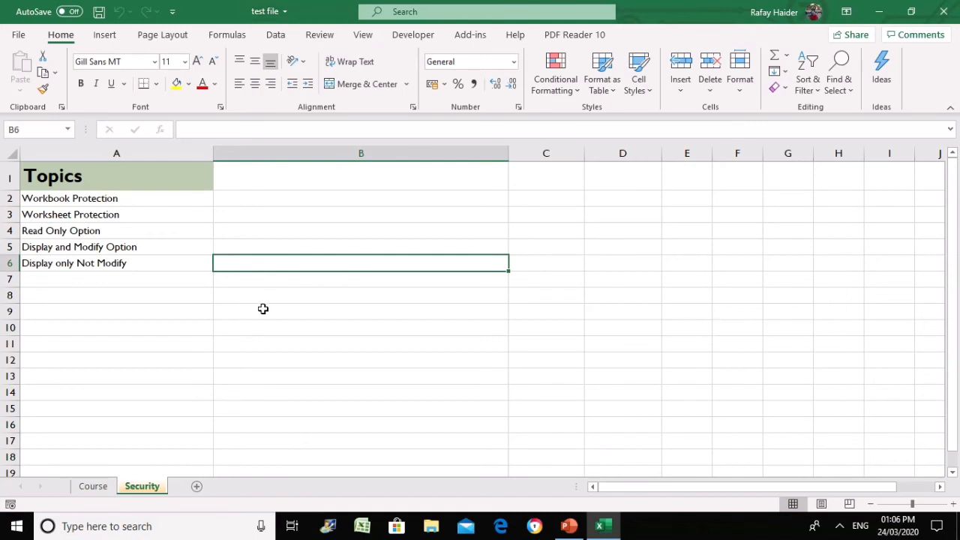
{"action": "left_click", "coordinate": [229, 309]}
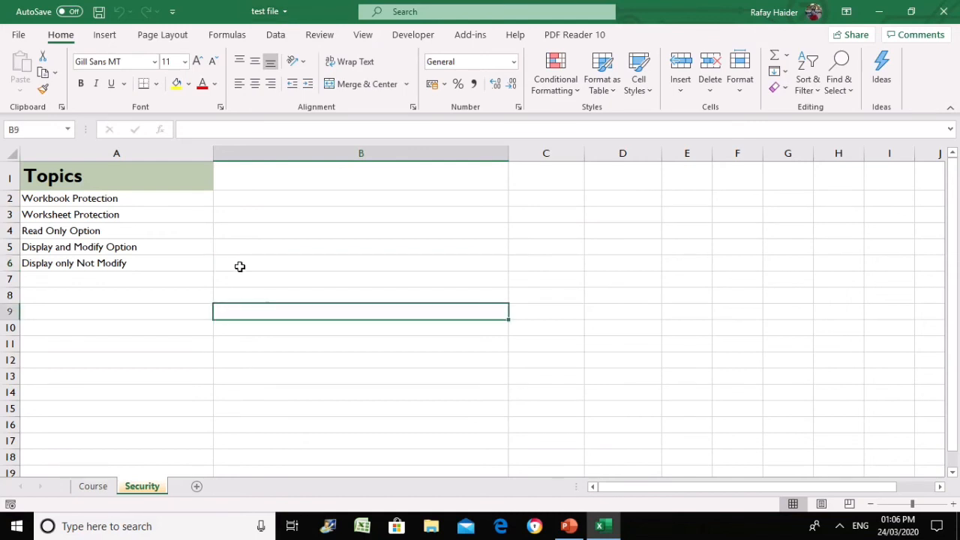
{"action": "left_click", "coordinate": [240, 266]}
{"action": "left_click", "coordinate": [161, 247]}
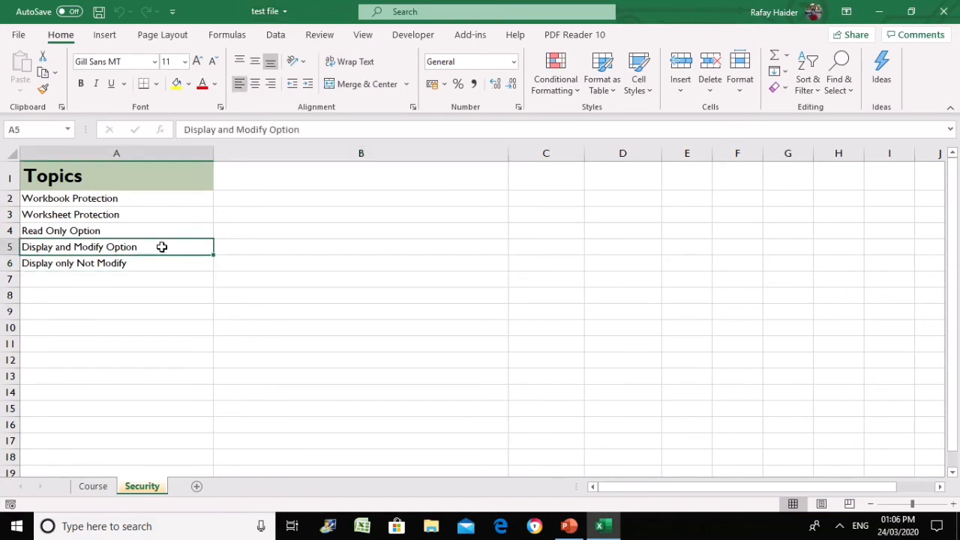
{"action": "left_click", "coordinate": [311, 235]}
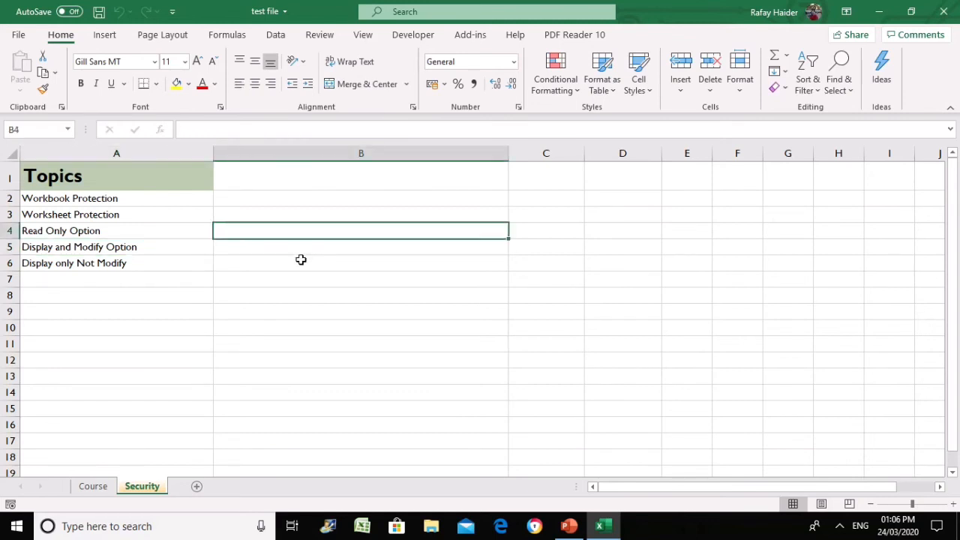
{"action": "left_click", "coordinate": [303, 259]}
{"action": "left_click", "coordinate": [285, 241]}
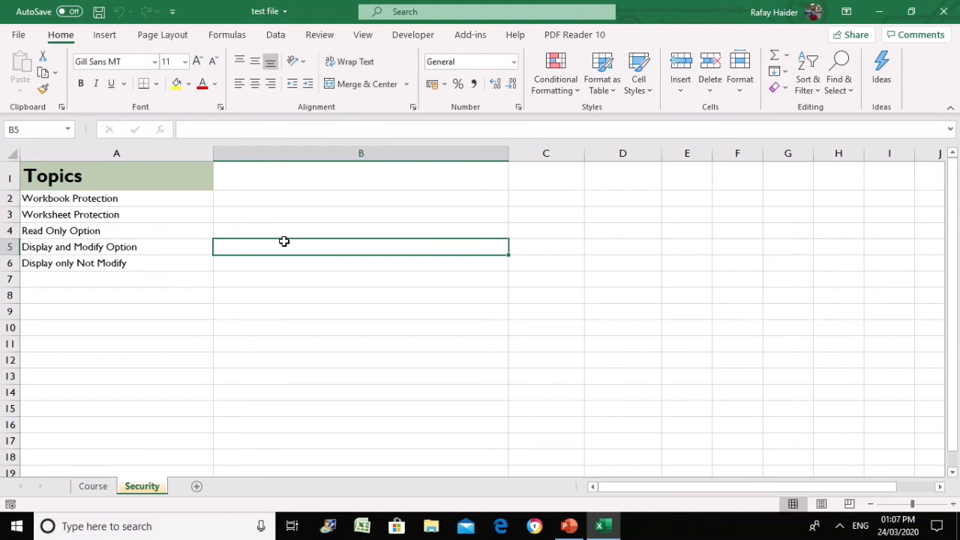
{"action": "left_click", "coordinate": [275, 266]}
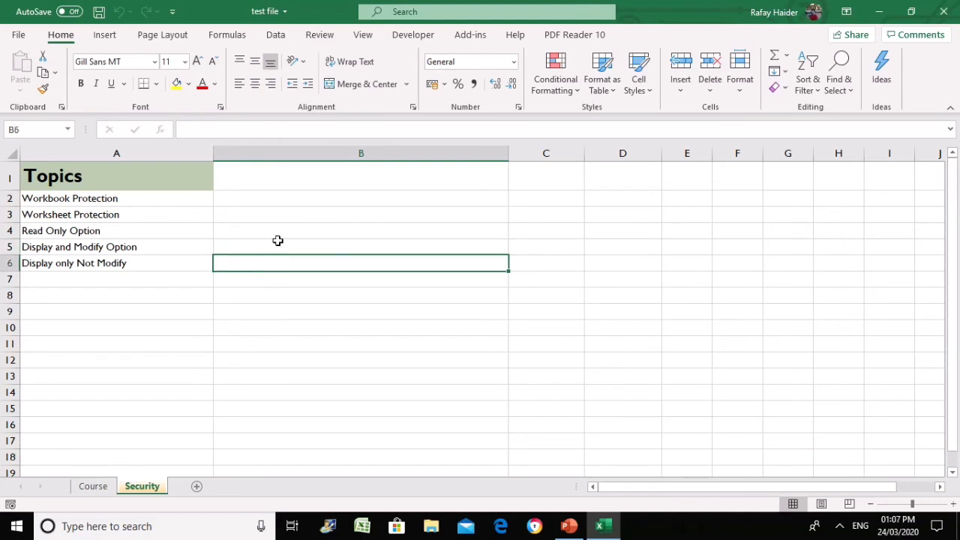
{"action": "left_click", "coordinate": [278, 241]}
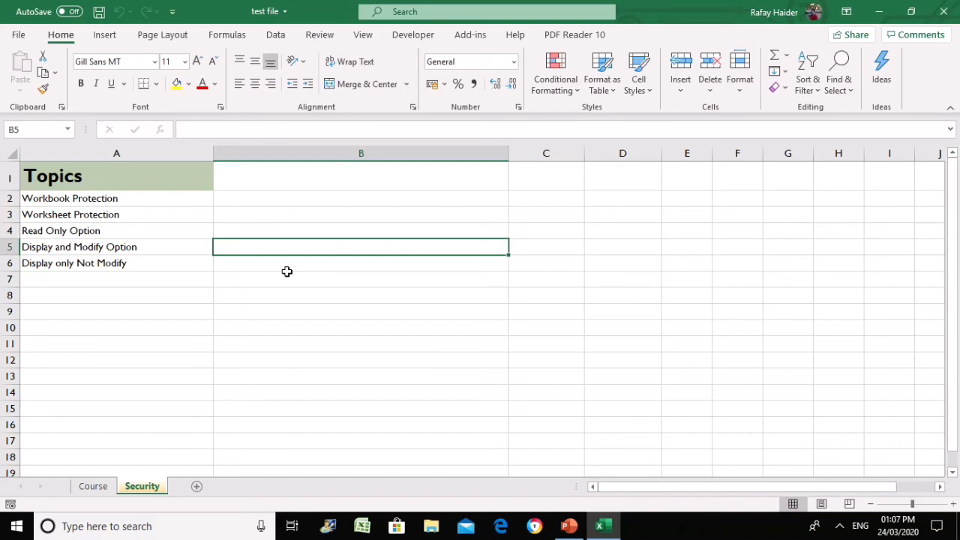
{"action": "left_click", "coordinate": [420, 261]}
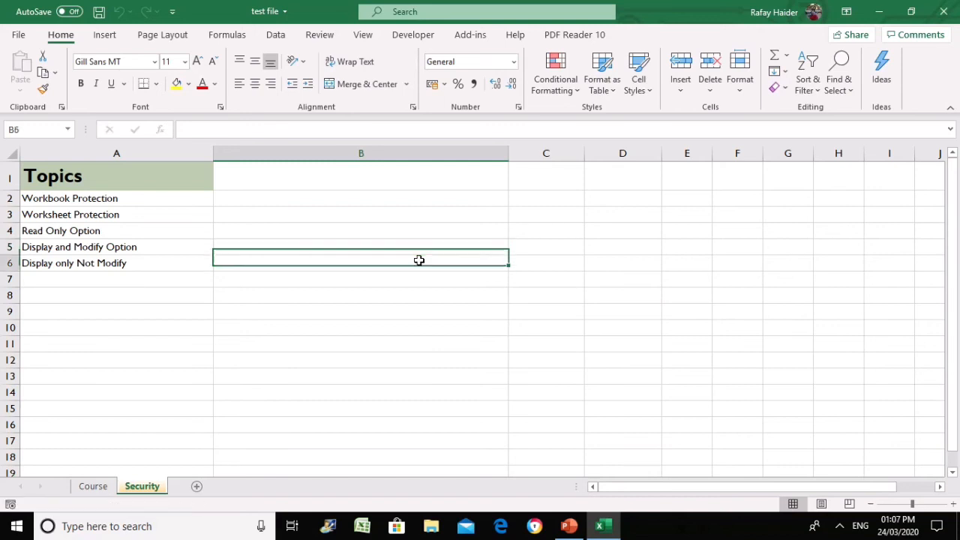
{"action": "left_click", "coordinate": [182, 278]}
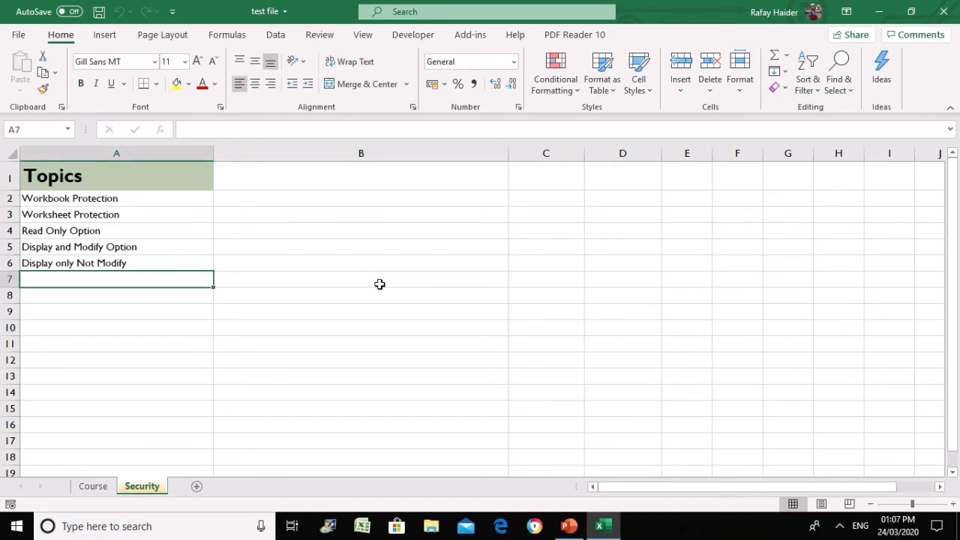
Save test file with Read-only recommended ticked in General Options, keeping its existing passwords
{"action": "left_click", "coordinate": [19, 35]}
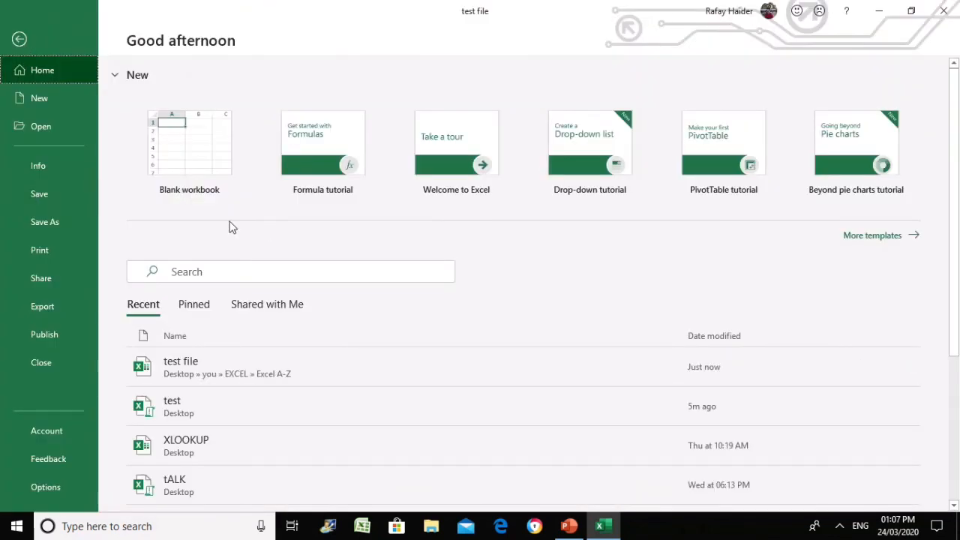
{"action": "left_click", "coordinate": [19, 225]}
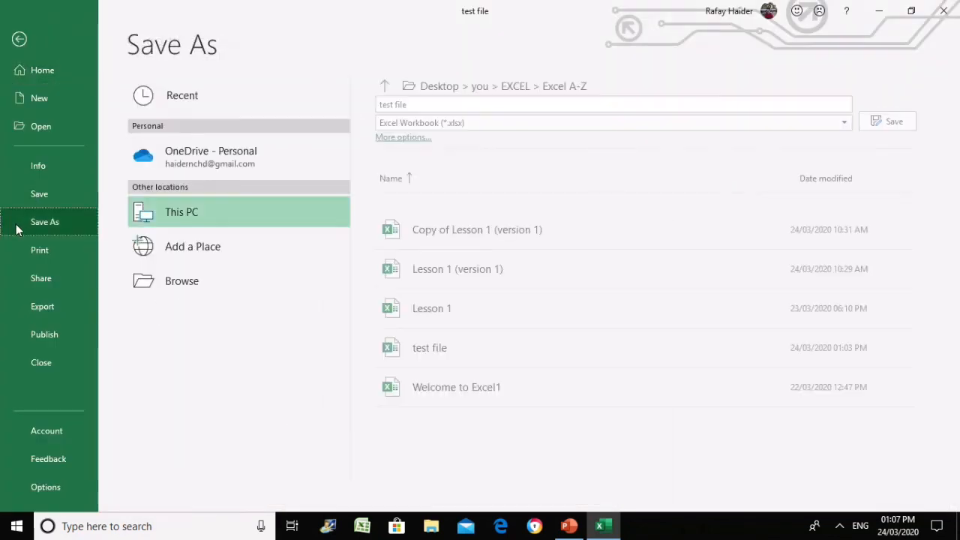
{"action": "left_click", "coordinate": [405, 138]}
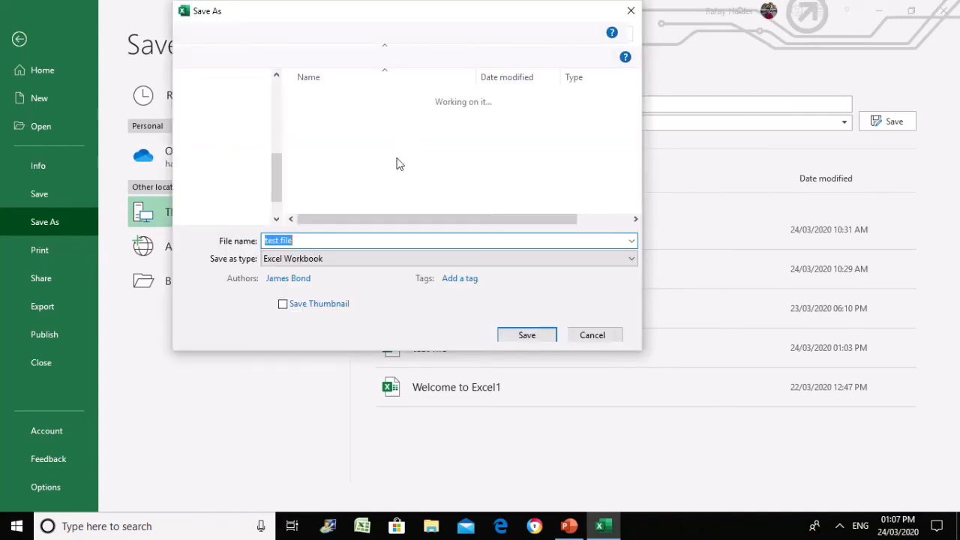
{"action": "left_click", "coordinate": [465, 334]}
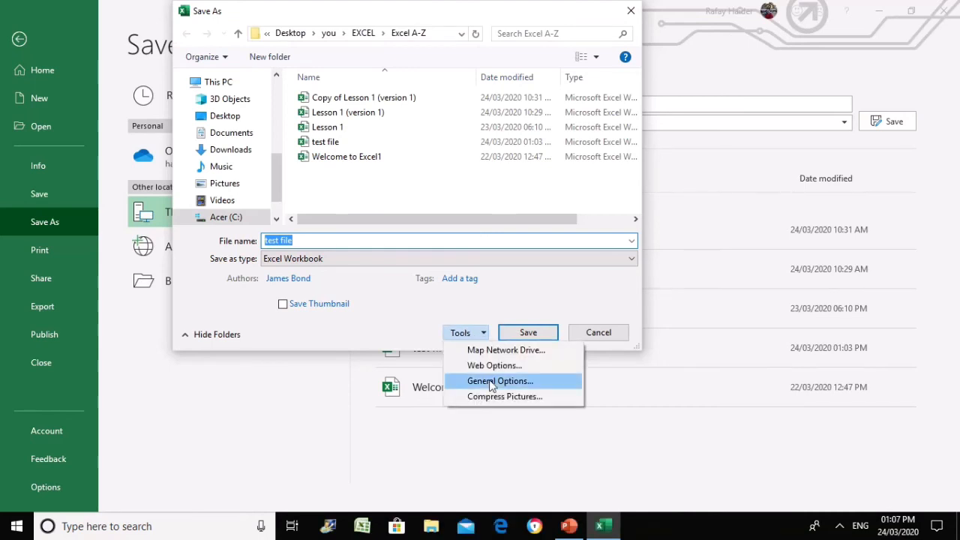
{"action": "left_click", "coordinate": [492, 381]}
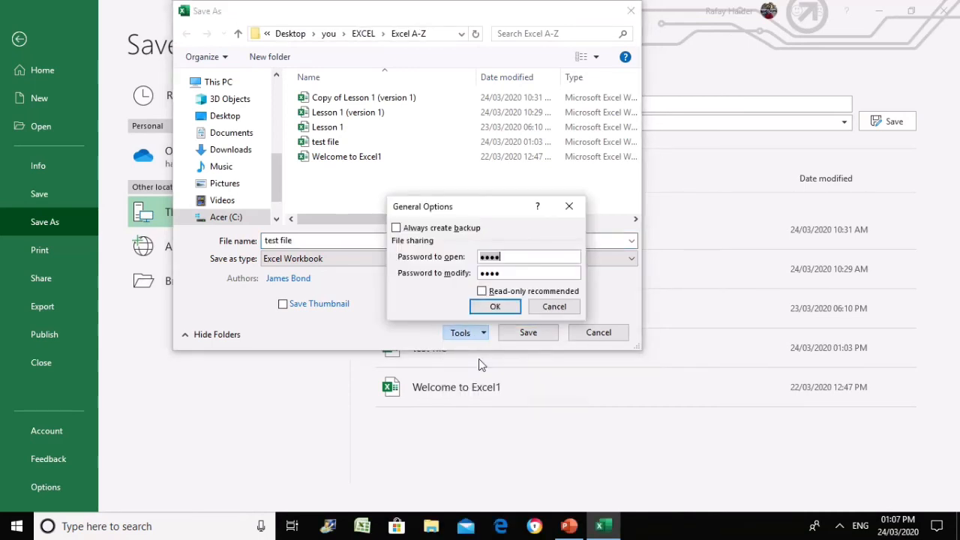
{"action": "left_click", "coordinate": [481, 292]}
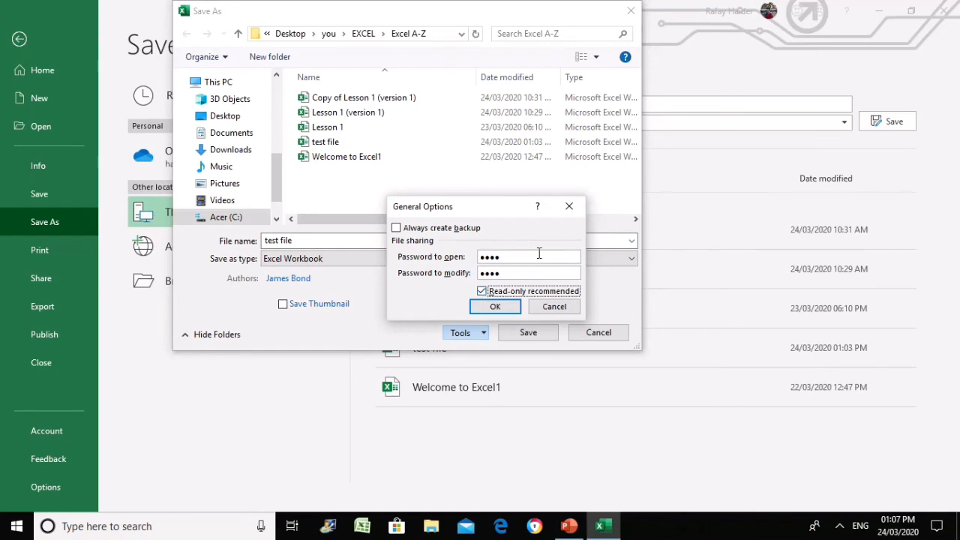
{"action": "left_click", "coordinate": [539, 253]}
{"action": "left_click", "coordinate": [497, 308]}
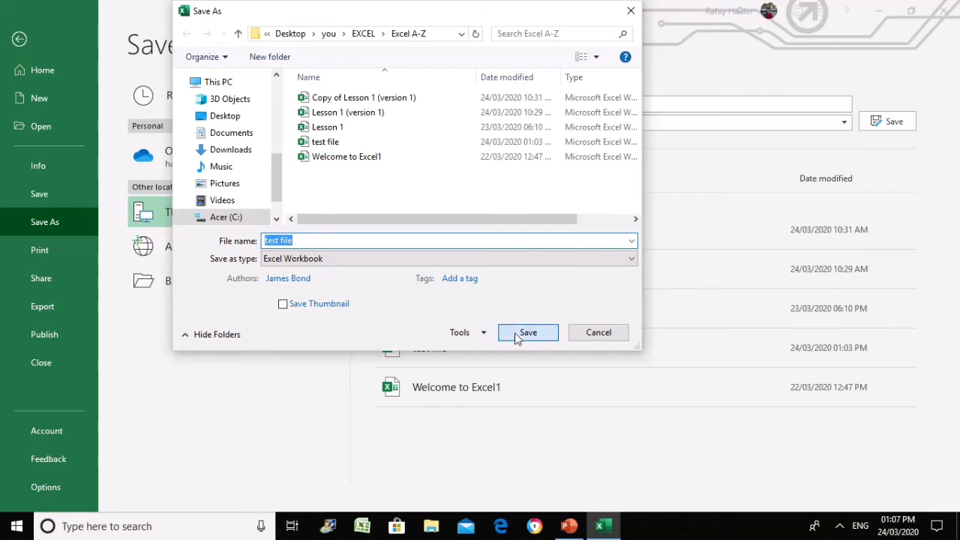
{"action": "left_click", "coordinate": [515, 338]}
Confirm replacing test file, then close it and reopen it from recent workbooks
{"action": "left_click", "coordinate": [508, 268]}
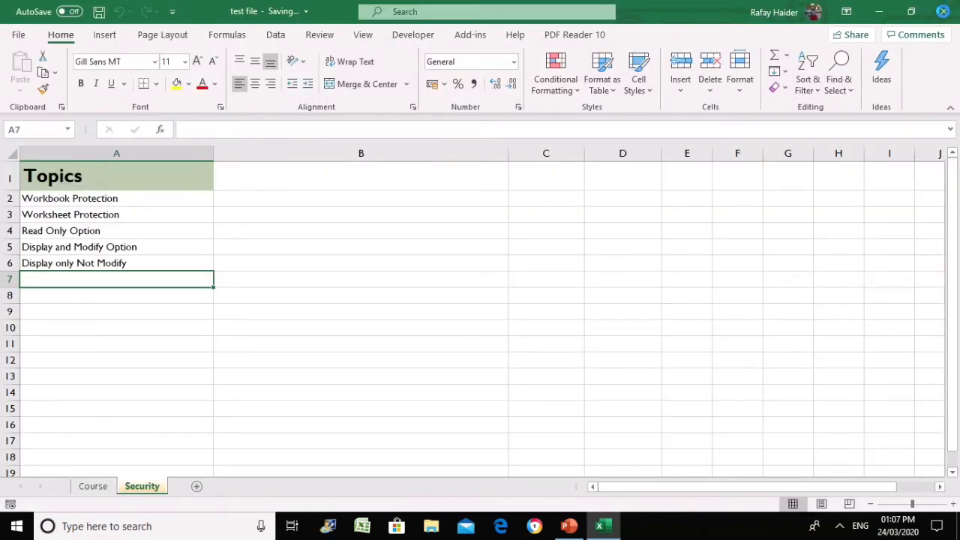
{"action": "left_click", "coordinate": [943, 11]}
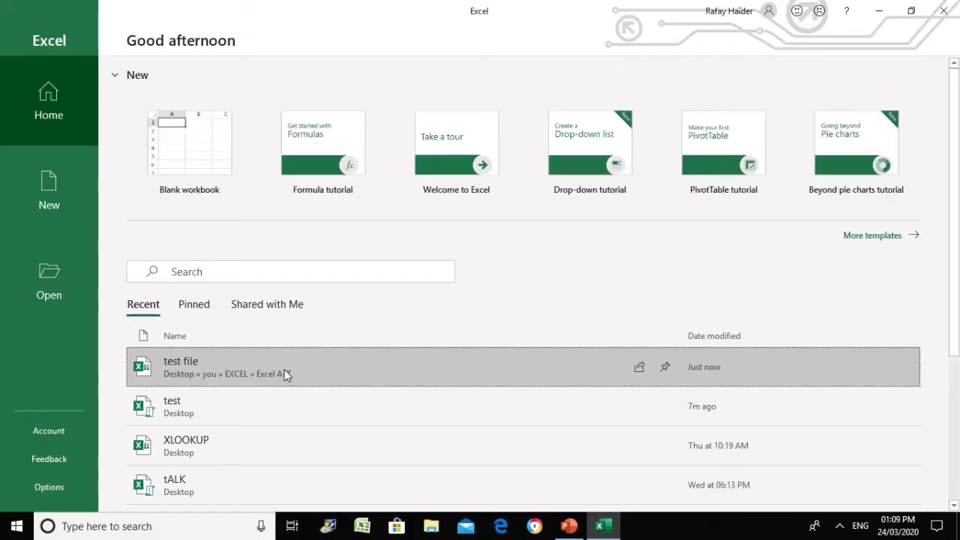
{"action": "left_click", "coordinate": [285, 369]}
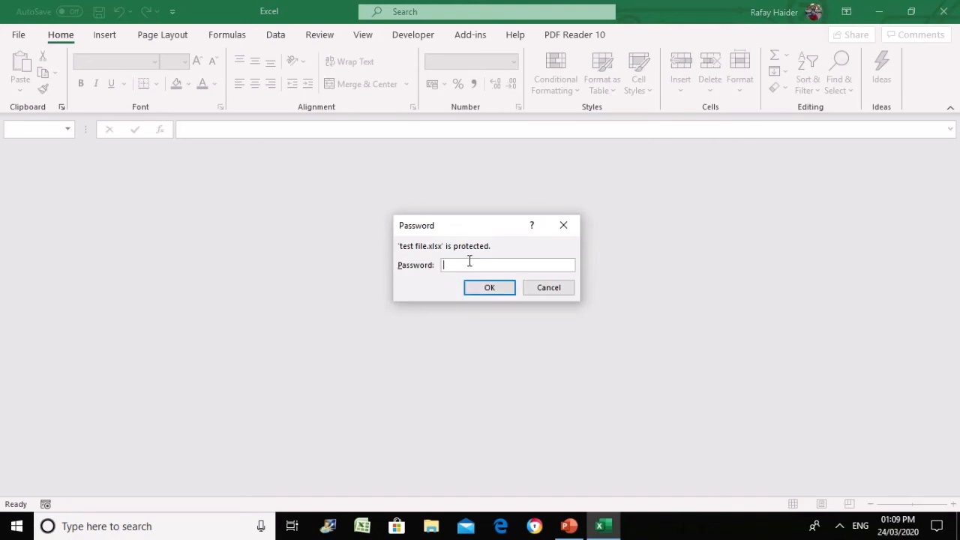
Enter the open and modify passwords, then open the workbook for editing rather than read-only
{"action": "type", "text": "1234"}
{"action": "left_click", "coordinate": [468, 293]}
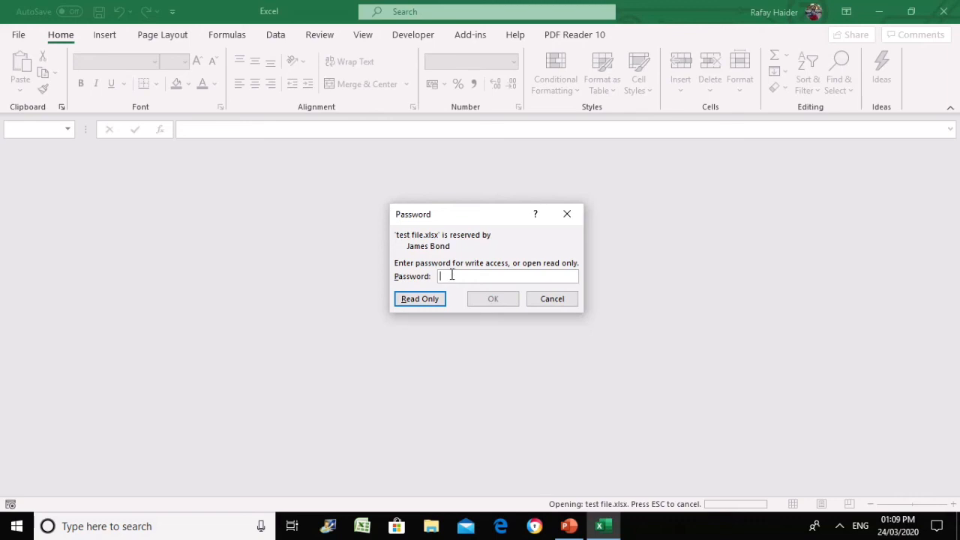
{"action": "type", "text": "1234"}
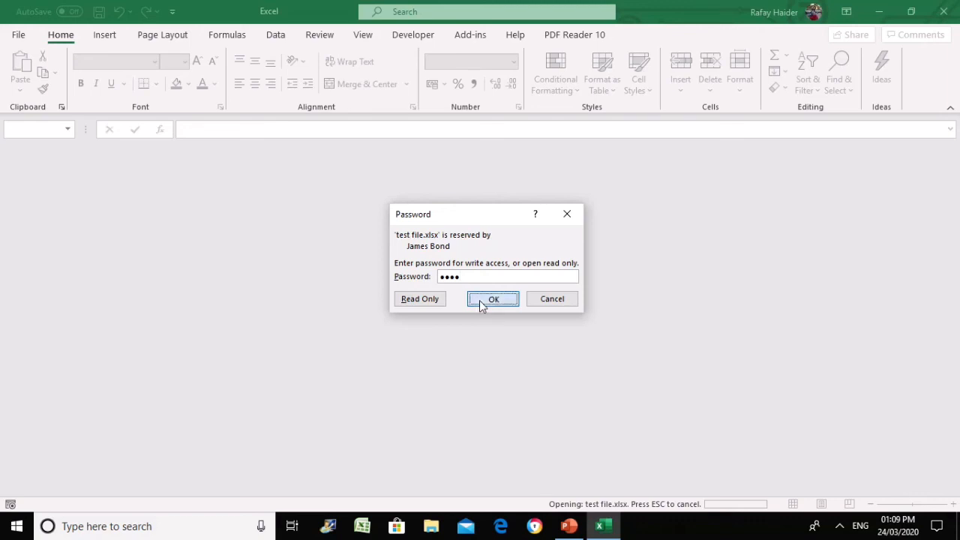
{"action": "left_click", "coordinate": [480, 300]}
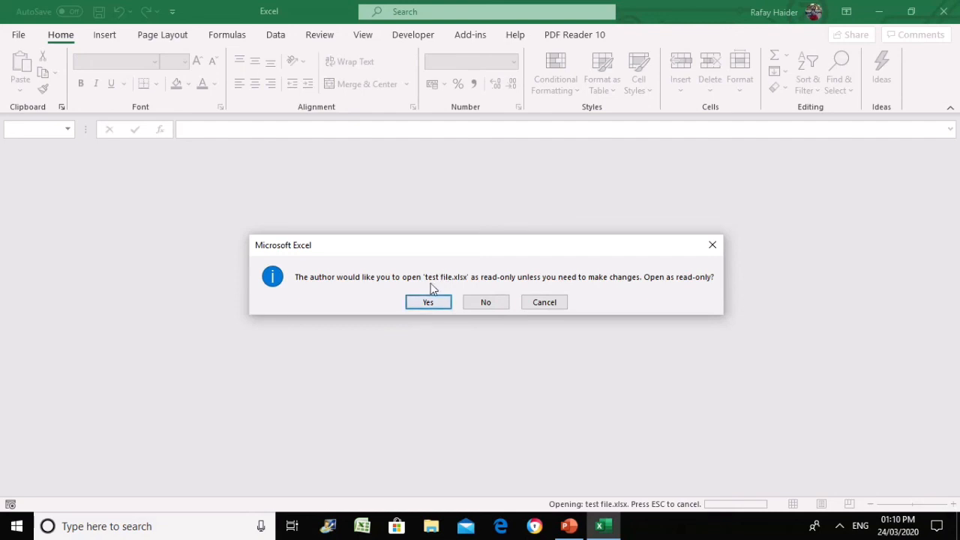
{"action": "left_click", "coordinate": [487, 303]}
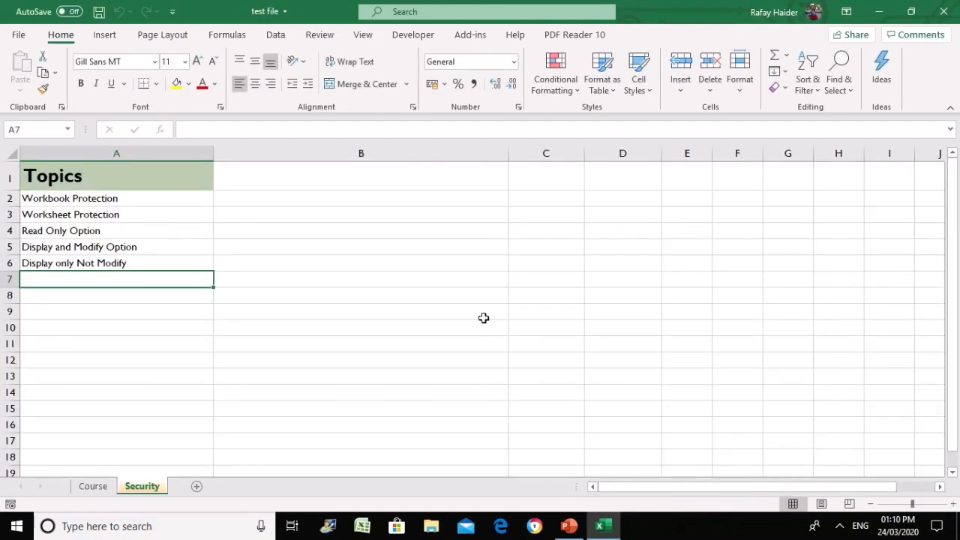
Enter 'How to remove these options' in cell A7, fixing a typo along the way
{"action": "left_click", "coordinate": [273, 259]}
{"action": "left_click", "coordinate": [268, 201]}
{"action": "left_click", "coordinate": [282, 276]}
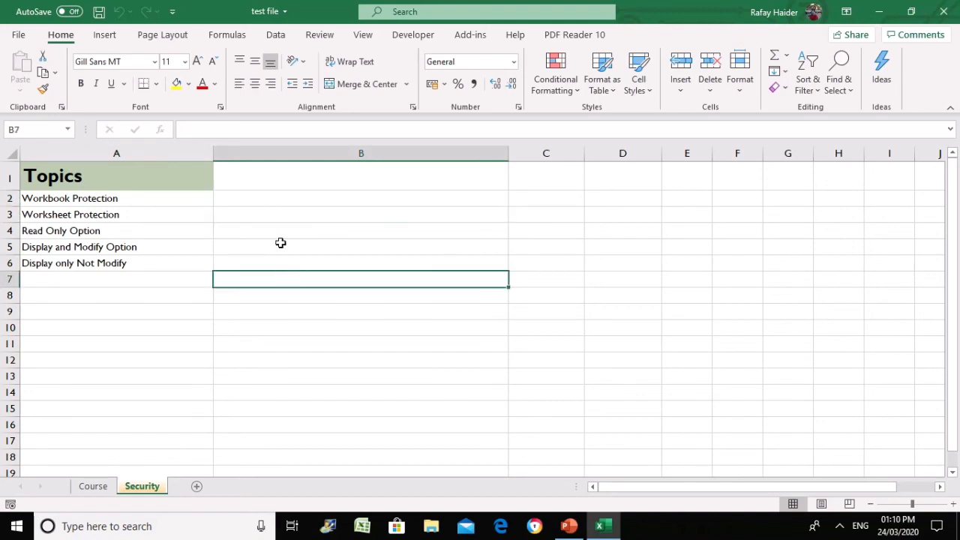
{"action": "left_click", "coordinate": [174, 198]}
{"action": "left_click", "coordinate": [193, 261]}
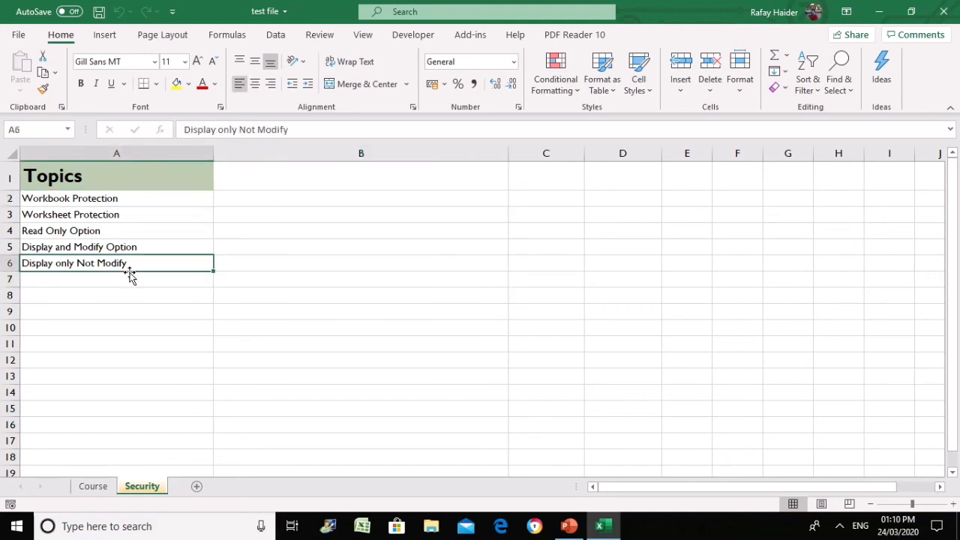
{"action": "left_click", "coordinate": [129, 279]}
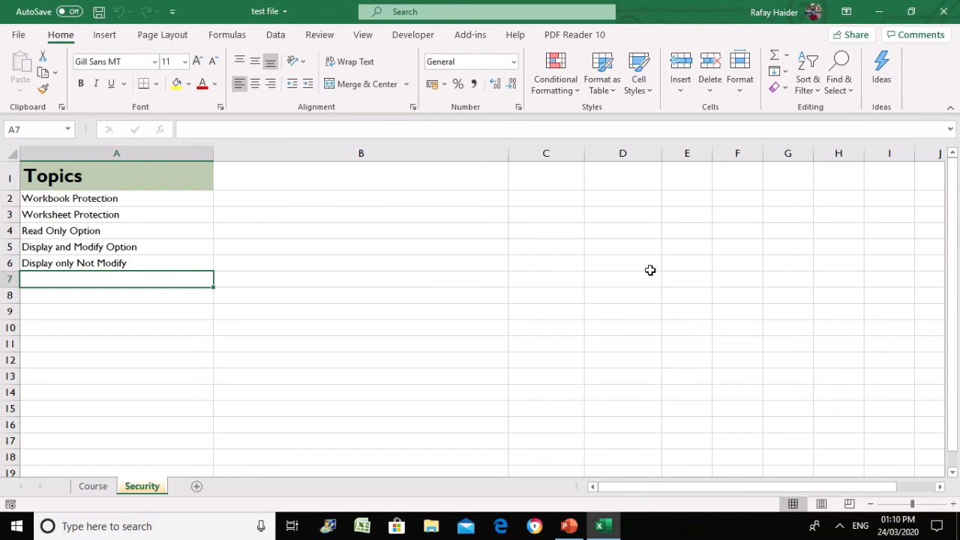
{"action": "type", "text": "How to re"}
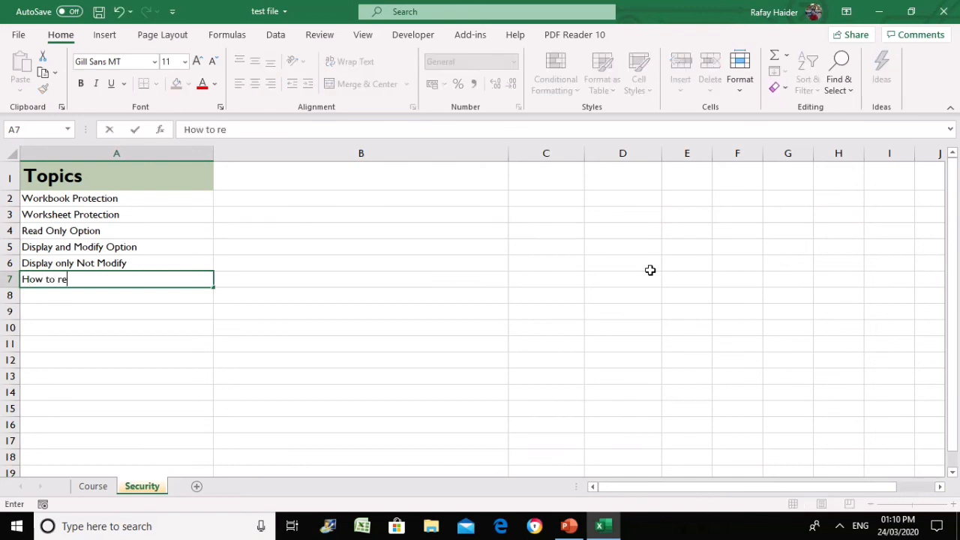
{"action": "type", "text": "move tjh"}
{"action": "key", "text": "BackSpace"}
{"action": "key", "text": "BackSpace"}
{"action": "type", "text": "hese "}
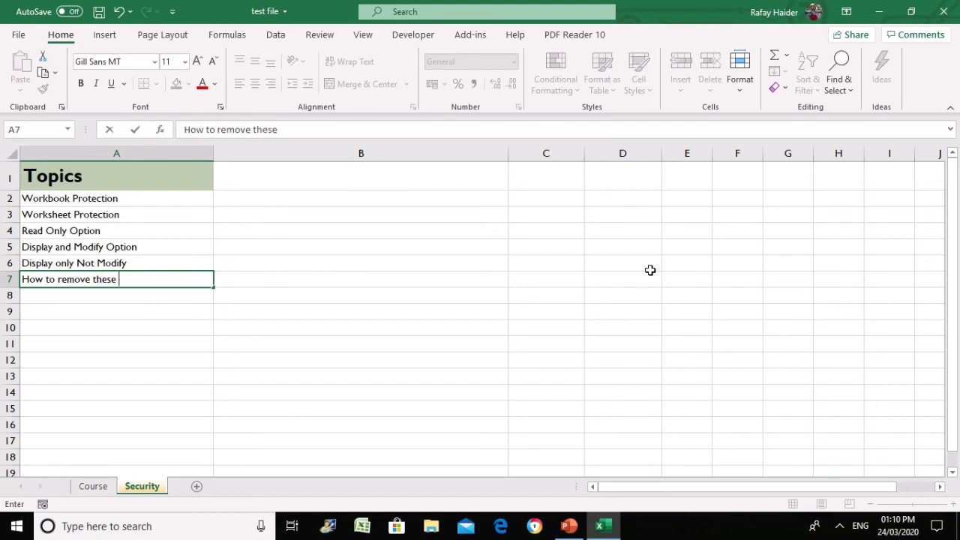
{"action": "type", "text": "options"}
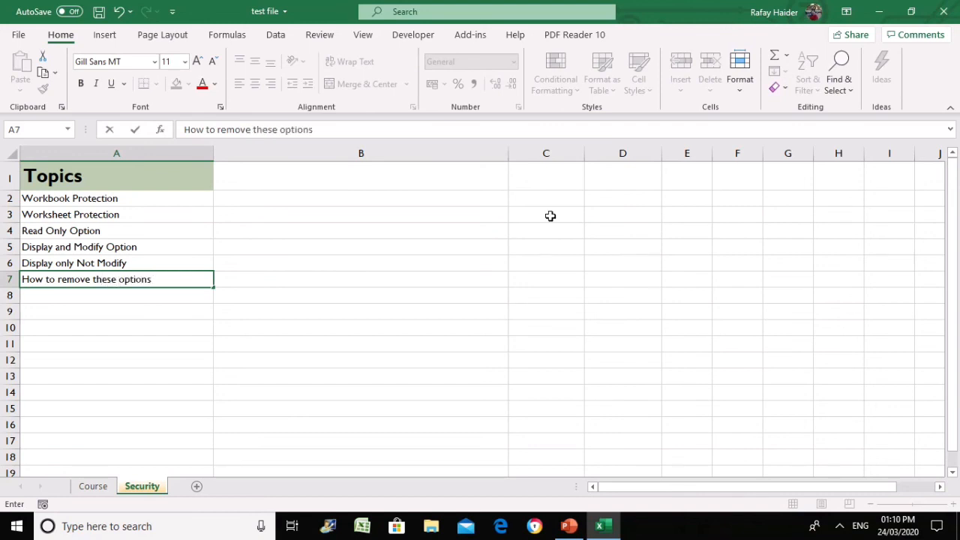
{"action": "key", "text": "Tab"}
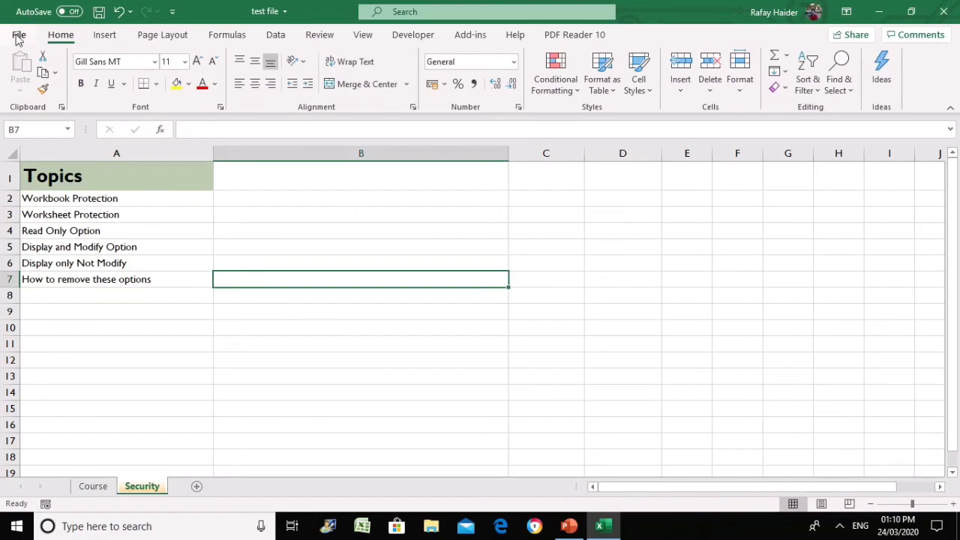
Untick Read-only recommended in the Save As General Options for test file
{"action": "left_click", "coordinate": [19, 38]}
{"action": "left_click", "coordinate": [55, 227]}
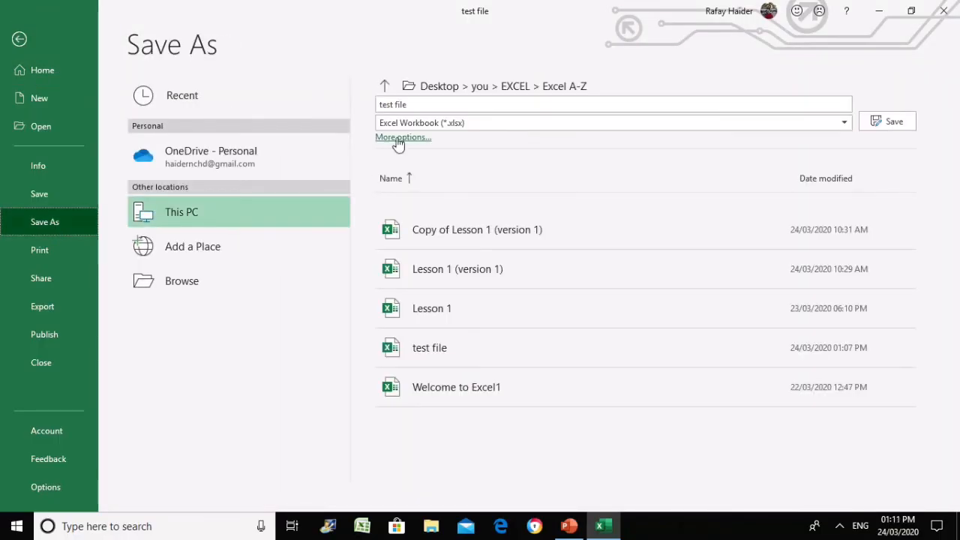
{"action": "left_click", "coordinate": [399, 138]}
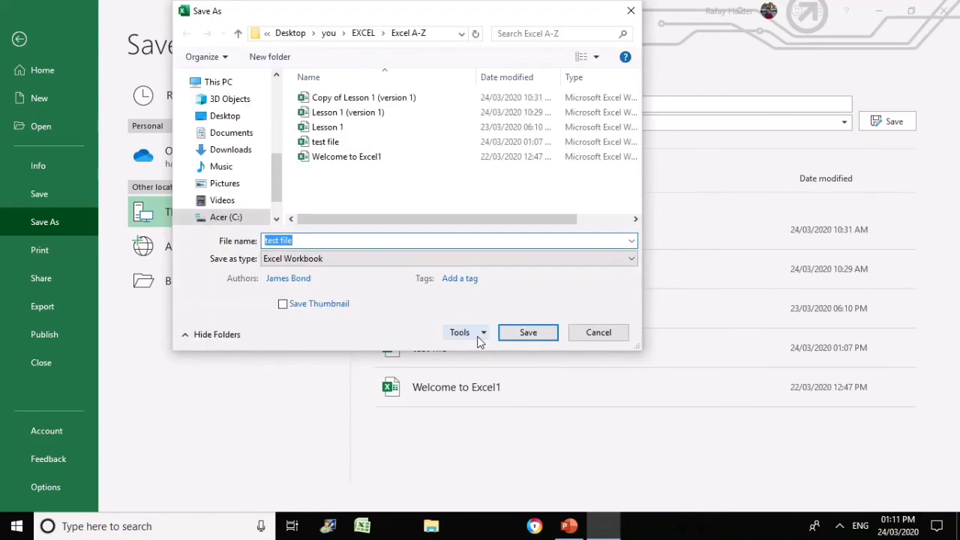
{"action": "left_click", "coordinate": [478, 339]}
{"action": "left_click", "coordinate": [494, 380]}
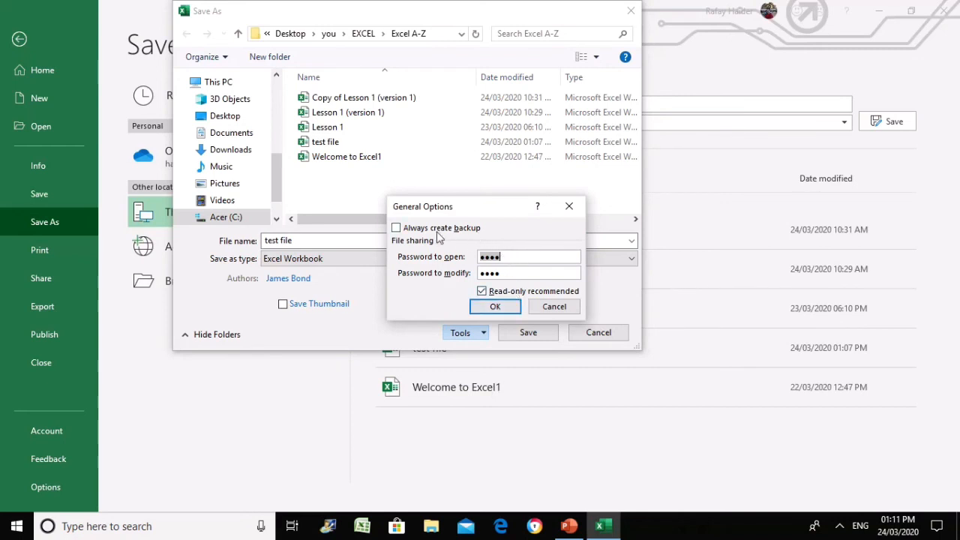
{"action": "left_click", "coordinate": [481, 292]}
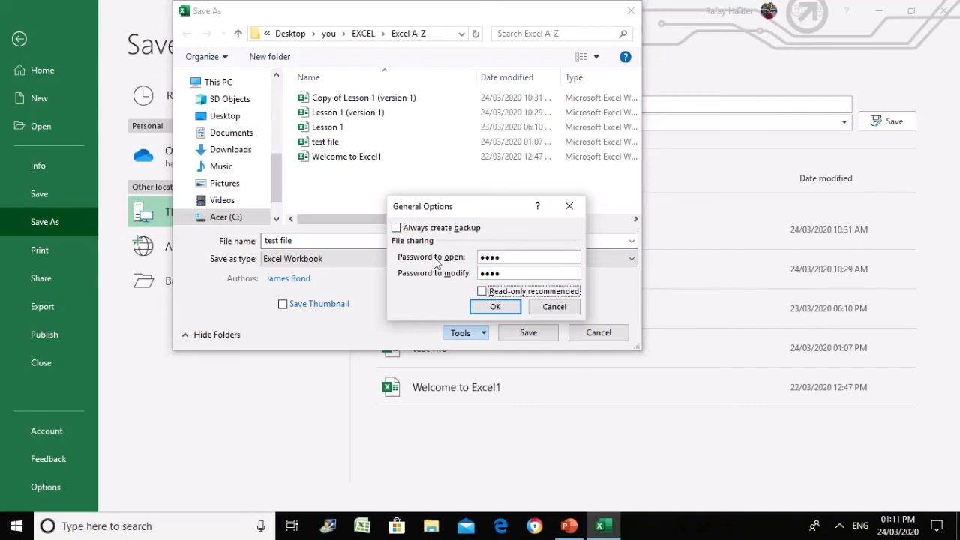
Clear both the modify and open passwords, then save over the existing test file
{"action": "left_click", "coordinate": [503, 273]}
{"action": "left_click_drag", "start_coordinate": [504, 273], "coordinate": [458, 274]}
{"action": "key", "text": "BackSpace"}
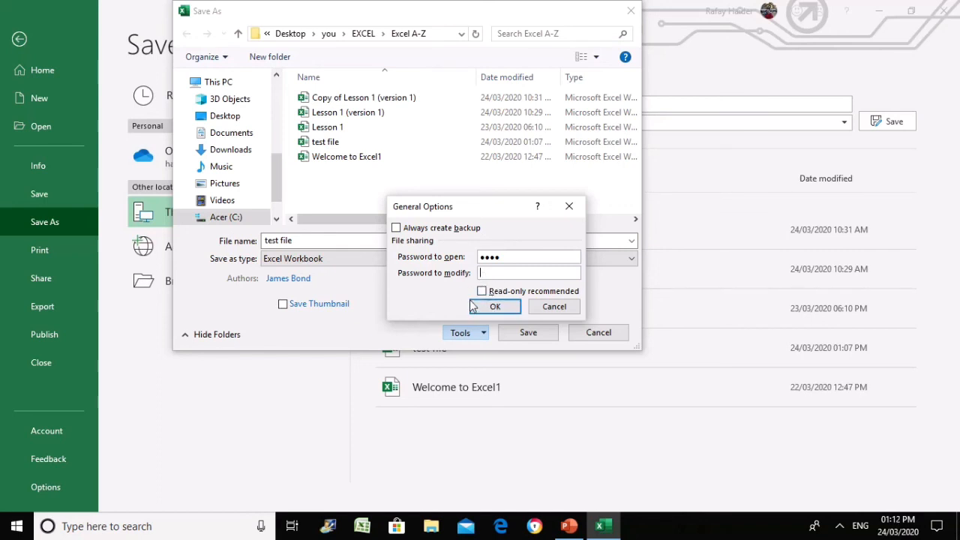
{"action": "double_click", "coordinate": [511, 259]}
{"action": "key", "text": "BackSpace"}
{"action": "left_click", "coordinate": [491, 308]}
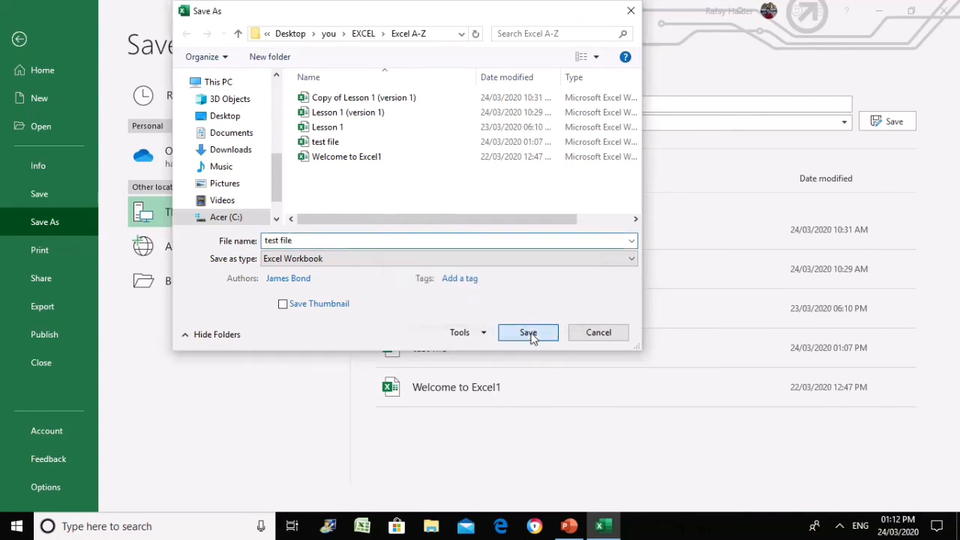
{"action": "left_click", "coordinate": [529, 335]}
{"action": "left_click", "coordinate": [503, 266]}
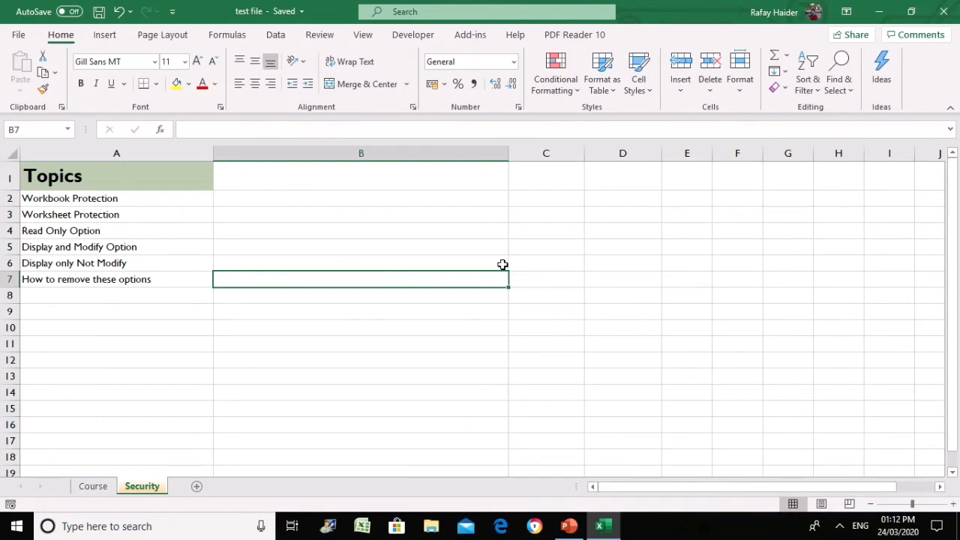
{"action": "left_click", "coordinate": [285, 296]}
{"action": "left_click", "coordinate": [269, 279]}
{"action": "left_click", "coordinate": [950, 13]}
{"action": "left_click", "coordinate": [864, 439]}
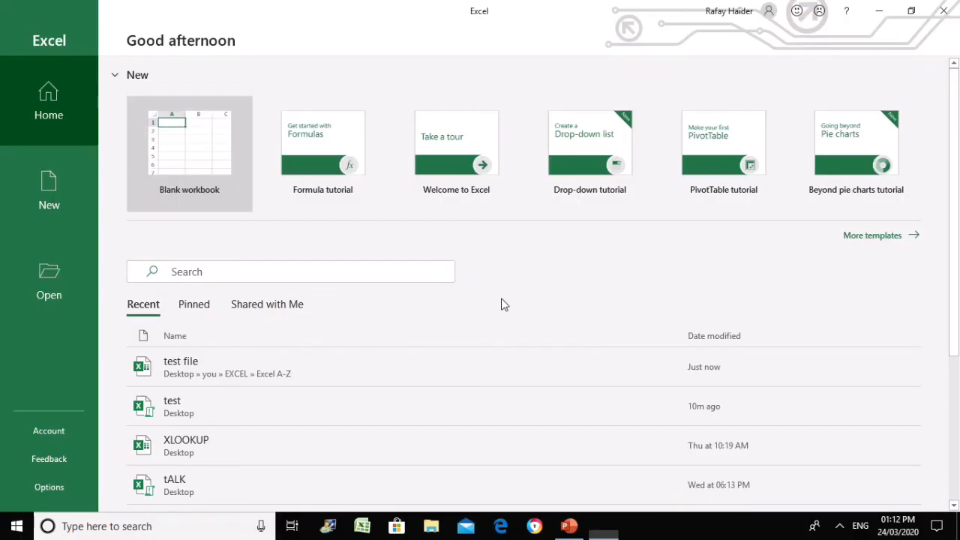
{"action": "left_click", "coordinate": [193, 376]}
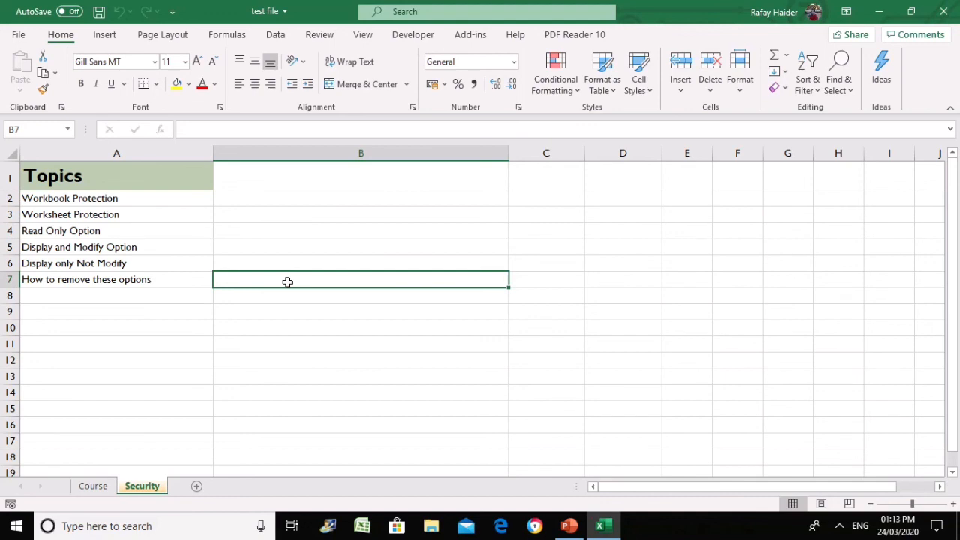
{"action": "left_click", "coordinate": [259, 330]}
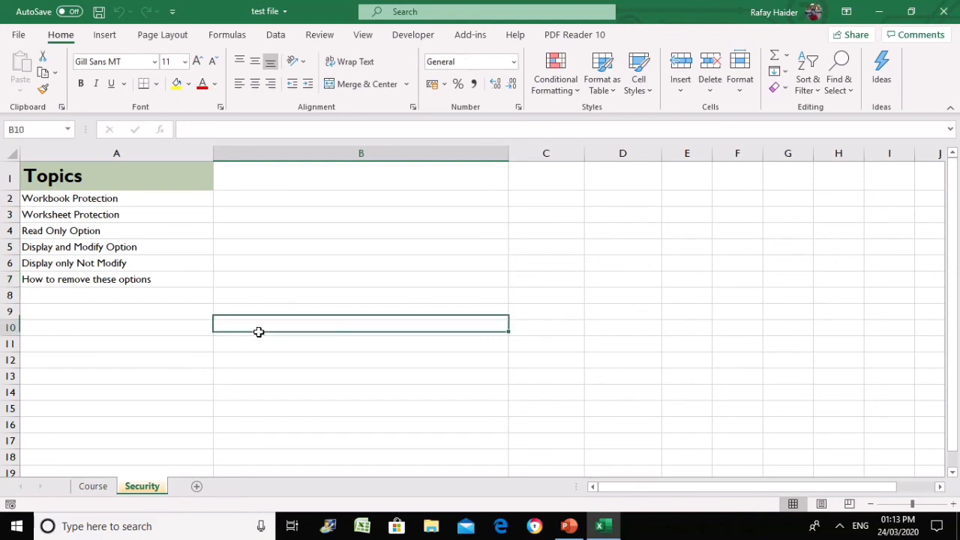
{"action": "left_click", "coordinate": [160, 194]}
{"action": "left_click_drag", "start_coordinate": [161, 192], "coordinate": [155, 283]}
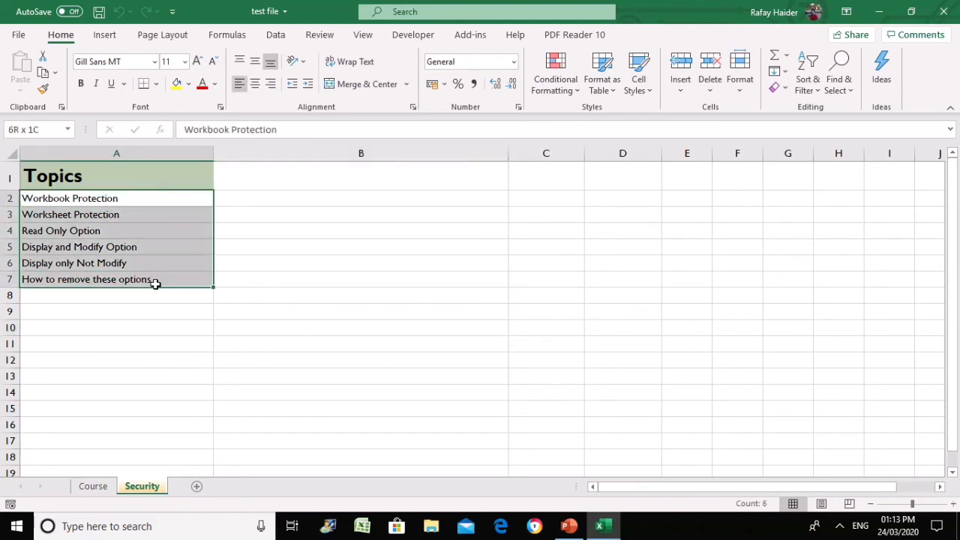
{"action": "left_click", "coordinate": [150, 330]}
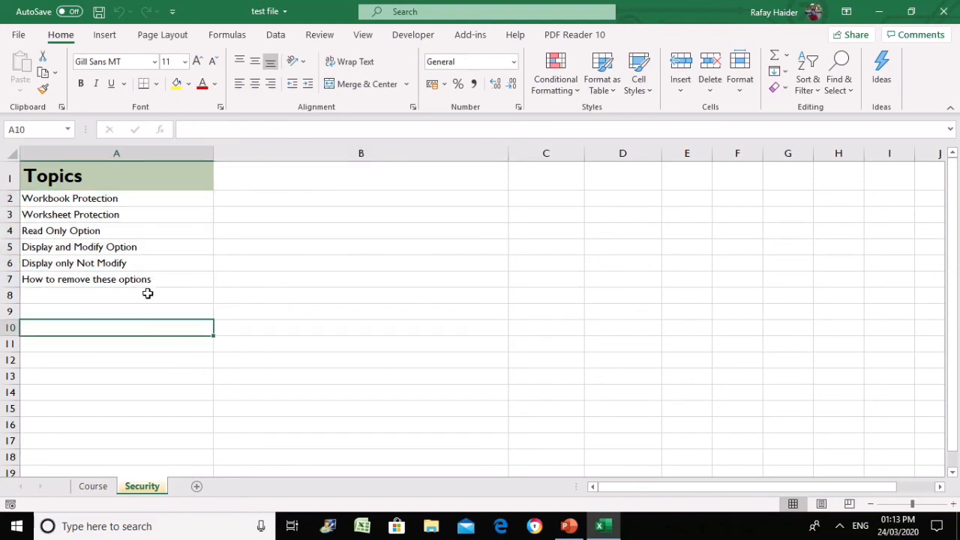
{"action": "left_click_drag", "start_coordinate": [148, 302], "coordinate": [143, 361]}
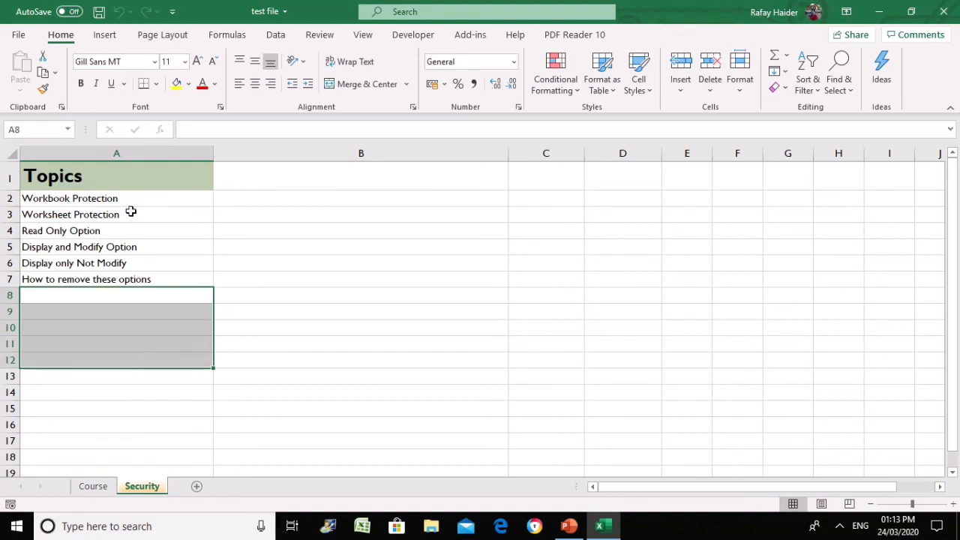
{"action": "left_click_drag", "start_coordinate": [133, 197], "coordinate": [132, 358]}
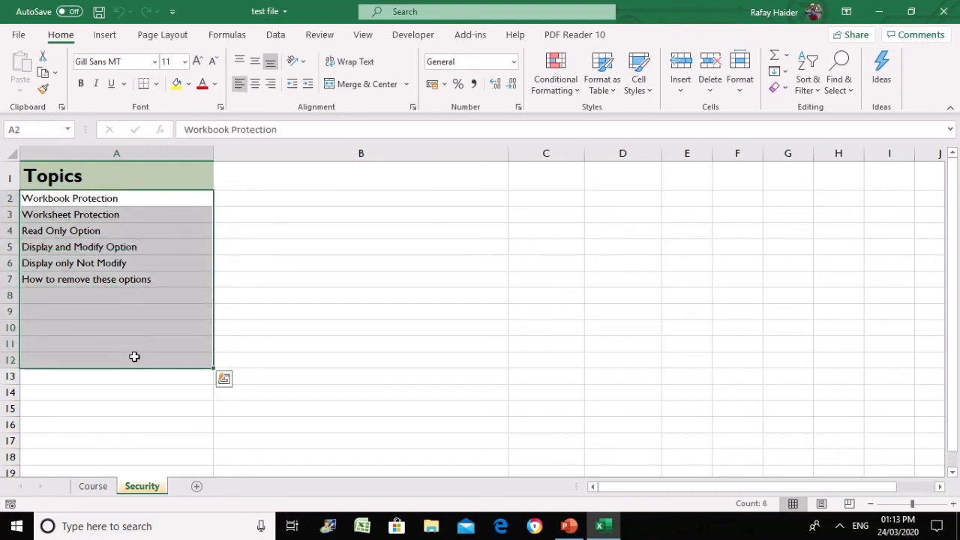
{"action": "left_click", "coordinate": [326, 314]}
{"action": "left_click", "coordinate": [157, 310]}
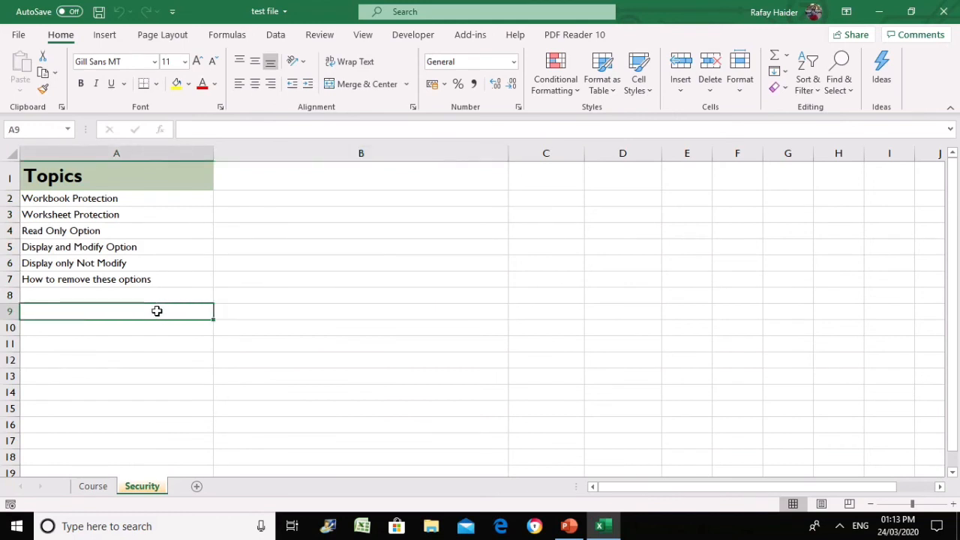